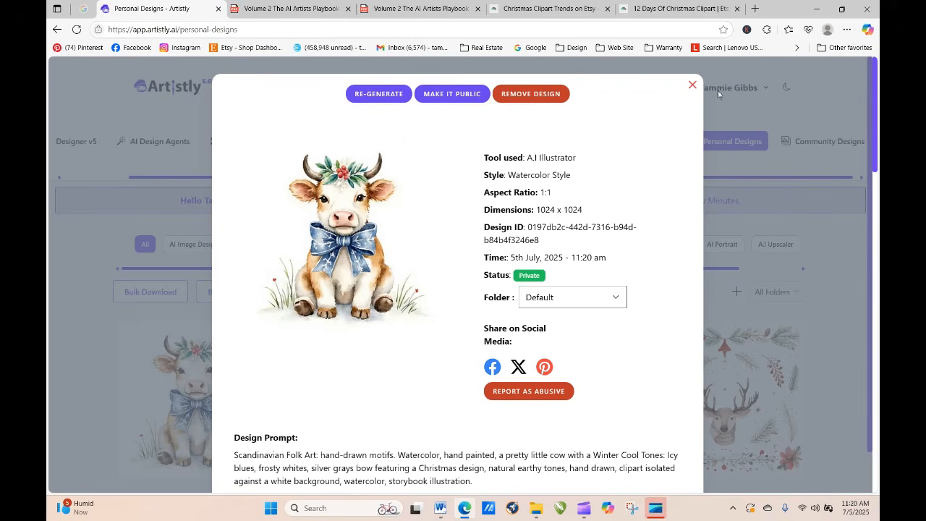
Step: Close the cow design, find the symmetrical red floral pattern among the older personal designs, and start re-generating it
{"action": "left_click", "coordinate": [693, 85]}
{"action": "mouse_move", "coordinate": [425, 437]}
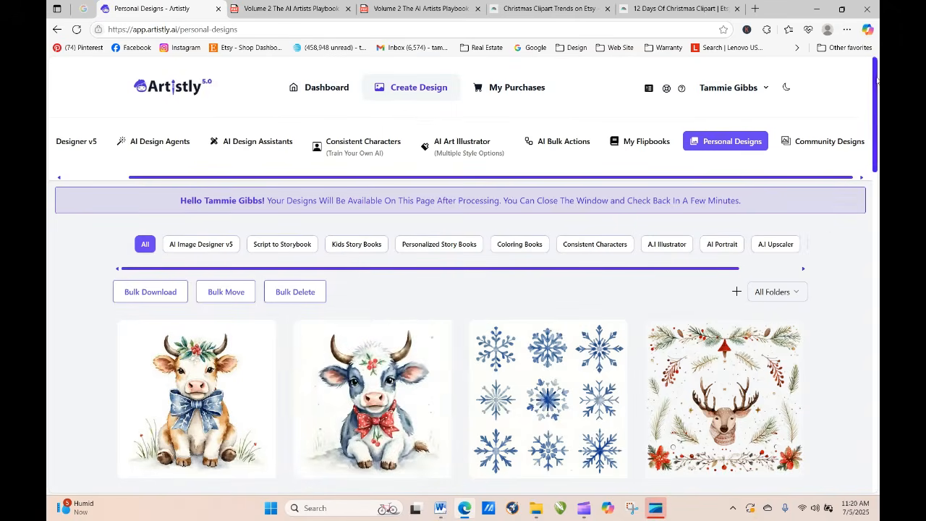
{"action": "left_click_drag", "start_coordinate": [876, 72], "coordinate": [878, 408]}
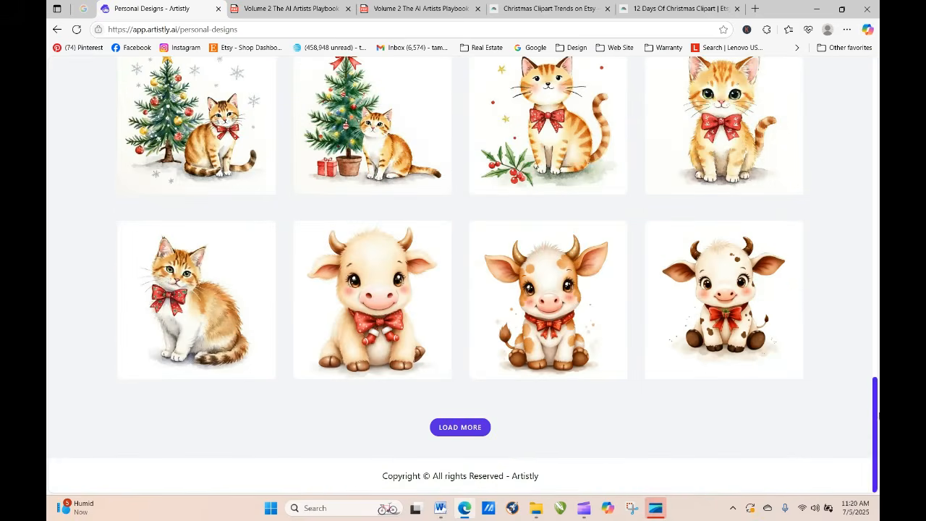
{"action": "left_click", "coordinate": [474, 428]}
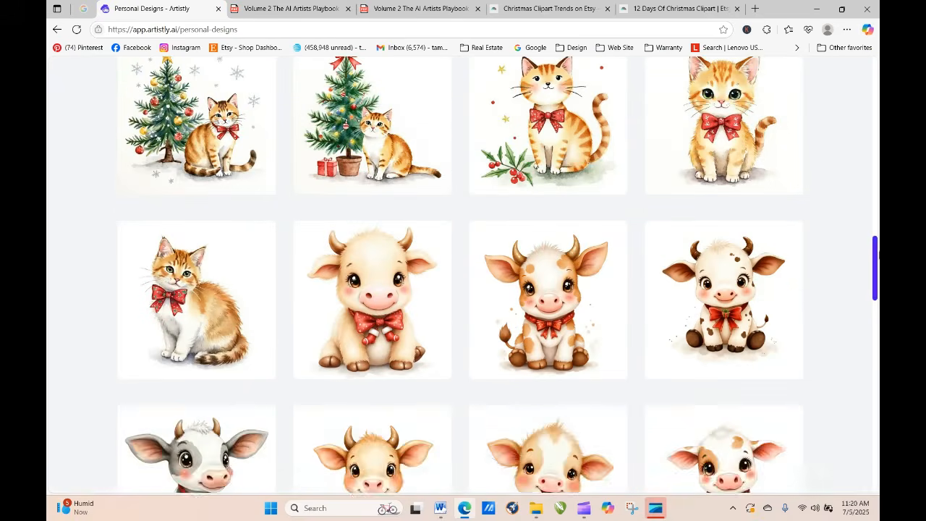
{"action": "left_click_drag", "start_coordinate": [876, 244], "coordinate": [876, 437]}
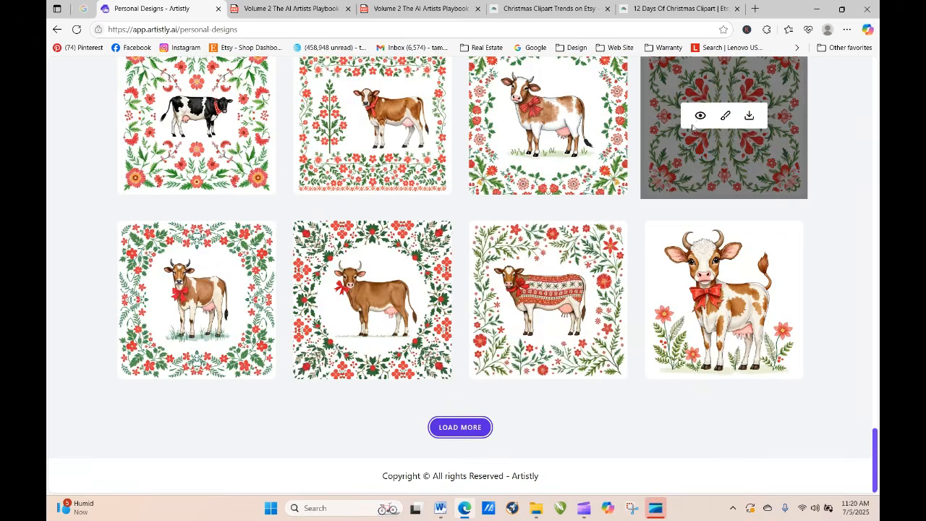
{"action": "left_click", "coordinate": [700, 118]}
{"action": "left_click", "coordinate": [378, 94]}
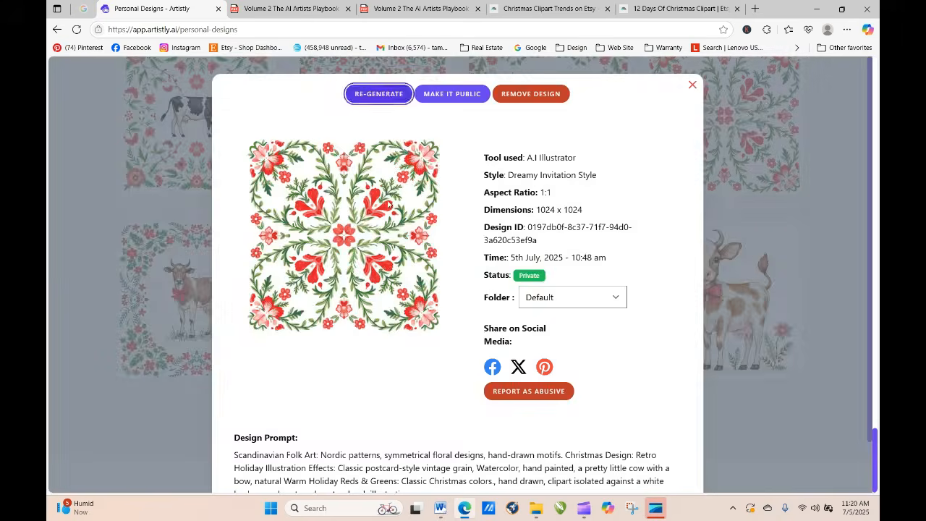
Step: Remove "a pretty little cow with a bow," from the prompt and generate one image
{"action": "scroll", "coordinate": [629, 370], "scroll_direction": "down", "scroll_amount": 4}
{"action": "scroll", "coordinate": [844, 298], "scroll_direction": "down", "scroll_amount": 15}
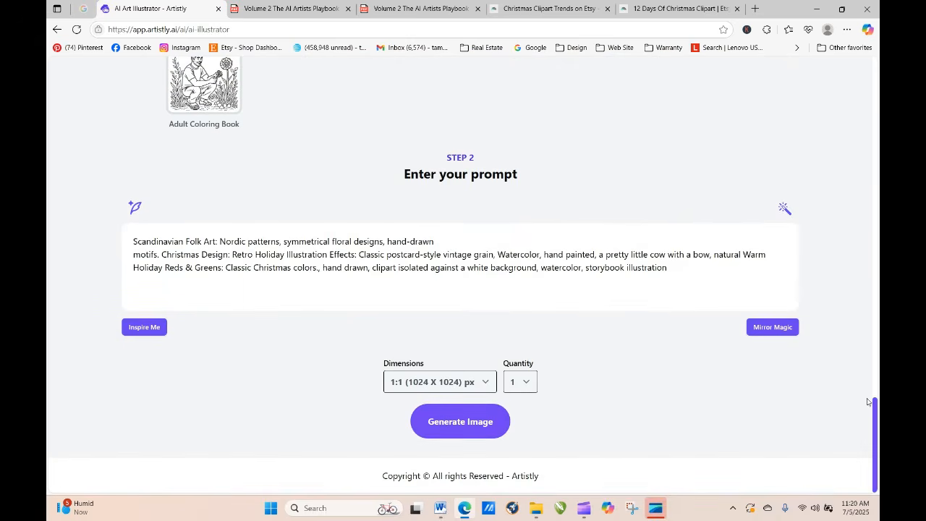
{"action": "left_click_drag", "start_coordinate": [875, 427], "coordinate": [876, 463]}
{"action": "left_click_drag", "start_coordinate": [598, 255], "coordinate": [712, 252]}
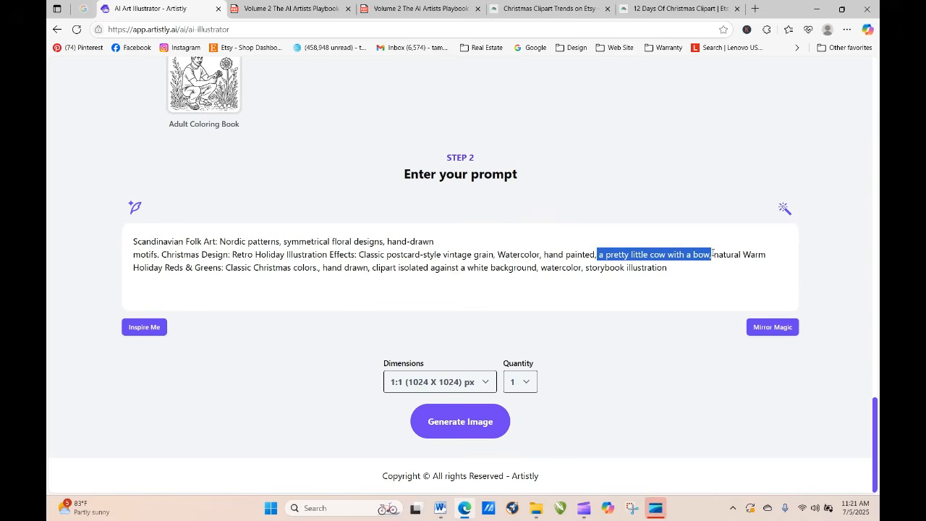
{"action": "key", "text": "BackSpace"}
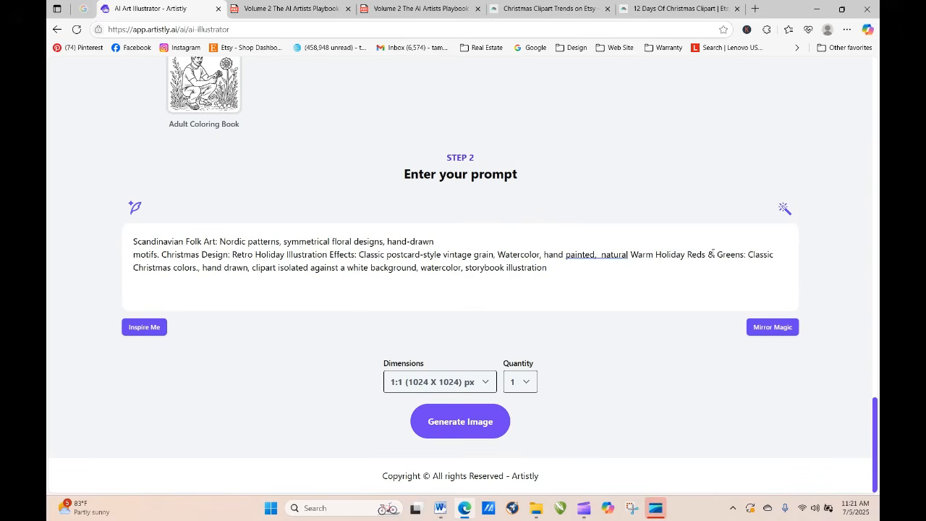
{"action": "key", "text": "BackSpace"}
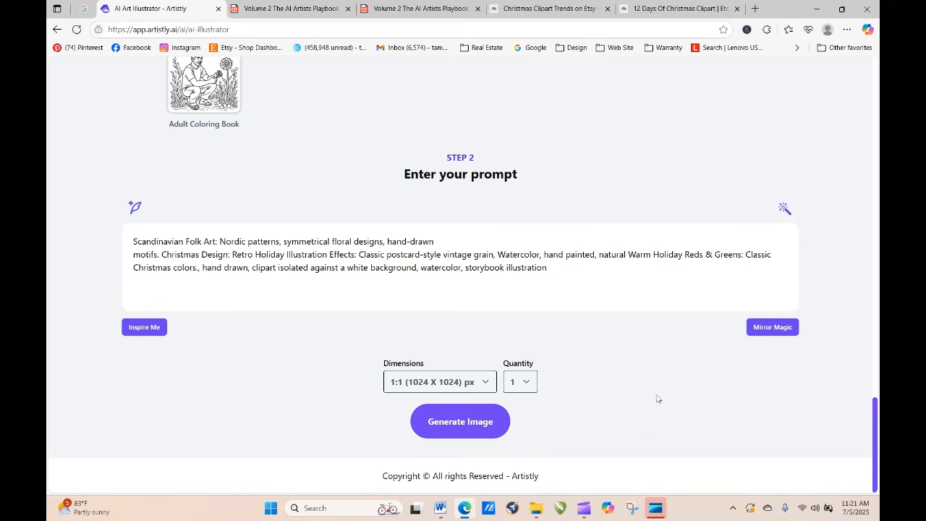
{"action": "left_click", "coordinate": [470, 421]}
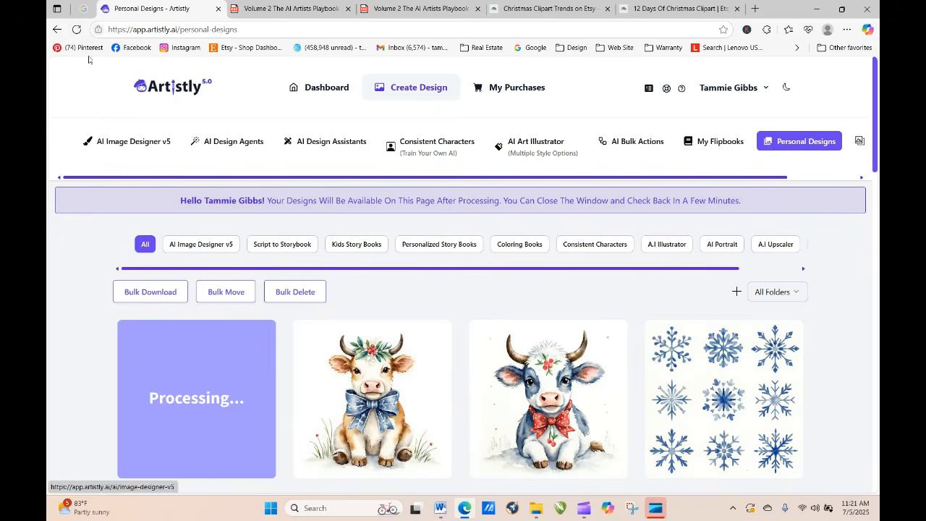
Step: Refresh the personal designs until the new floral pattern finishes processing, and open its details
{"action": "left_click", "coordinate": [76, 31]}
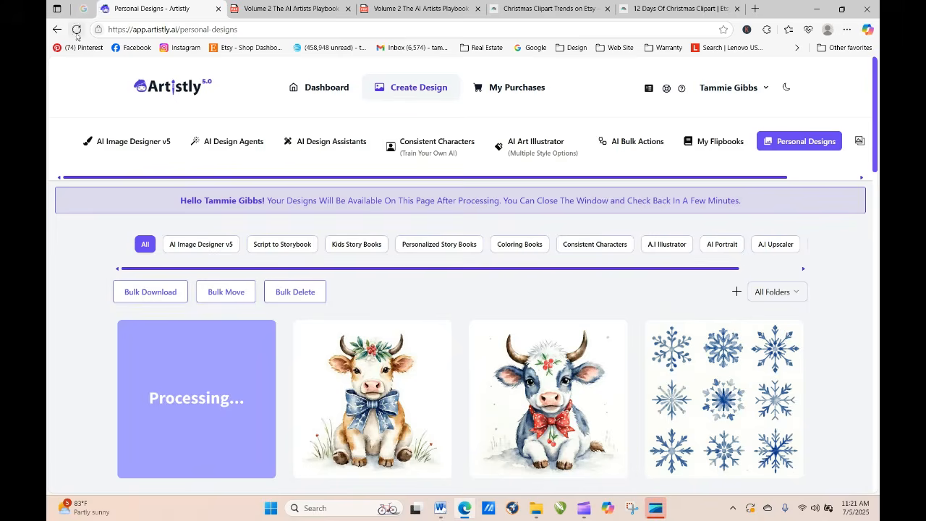
{"action": "left_click", "coordinate": [76, 30]}
{"action": "left_click", "coordinate": [77, 30]}
{"action": "left_click", "coordinate": [77, 31]}
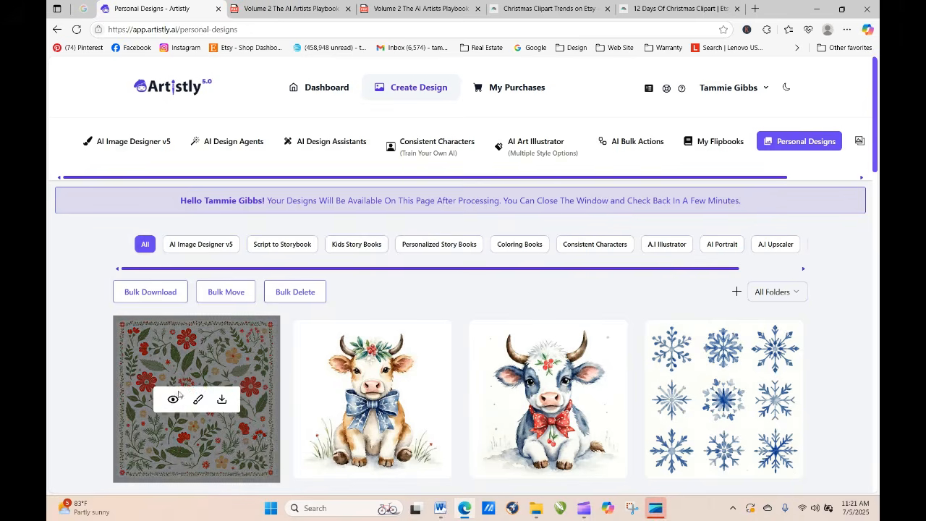
{"action": "left_click", "coordinate": [174, 399]}
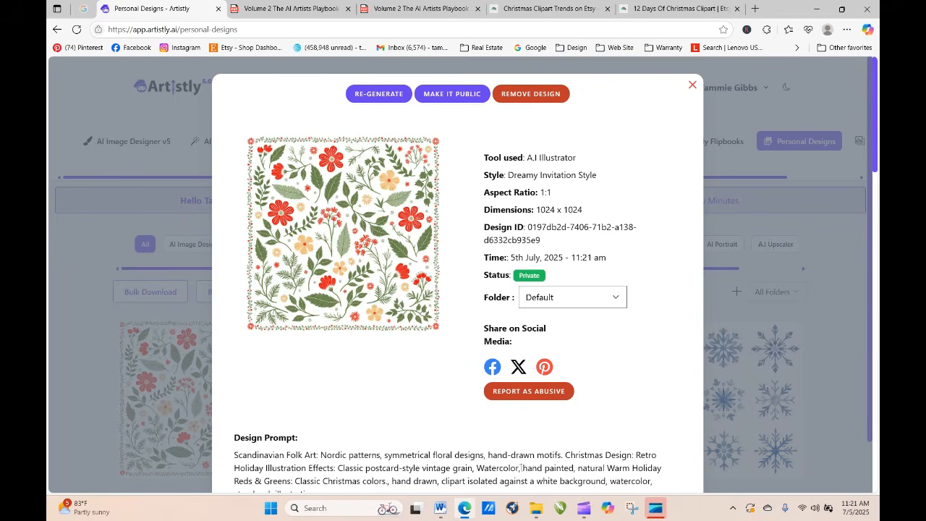
Step: Re-generate the new floral pattern with the same prompt and a quantity of 4
{"action": "left_click", "coordinate": [379, 93]}
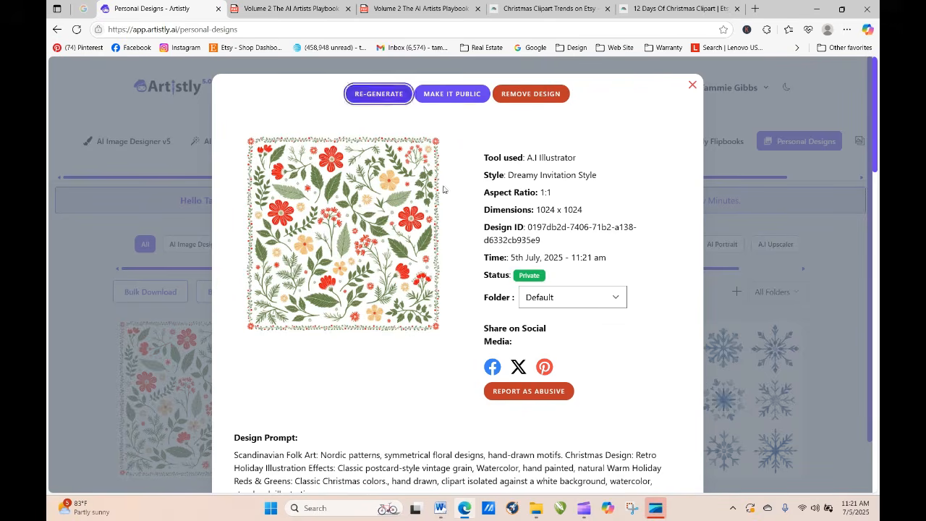
{"action": "scroll", "coordinate": [532, 454], "scroll_direction": "down", "scroll_amount": 4}
{"action": "scroll", "coordinate": [579, 452], "scroll_direction": "down", "scroll_amount": 15}
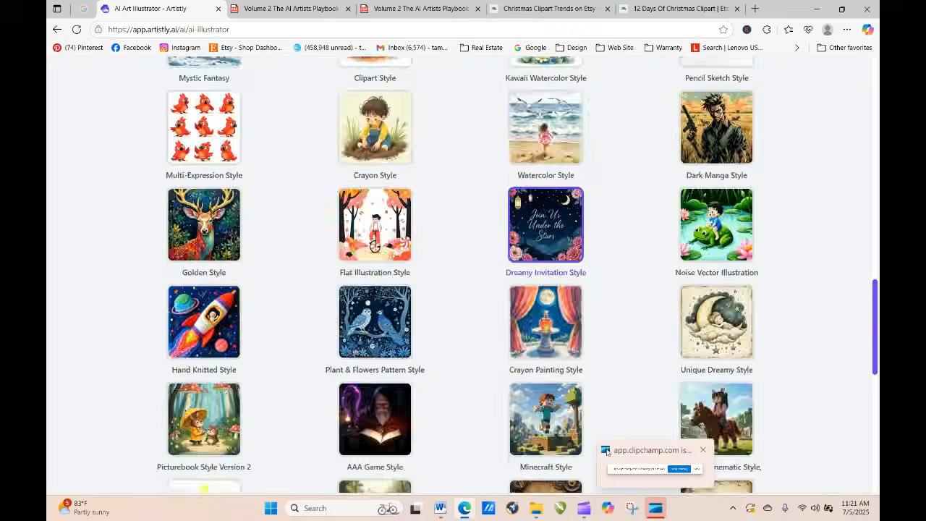
{"action": "left_click", "coordinate": [520, 381]}
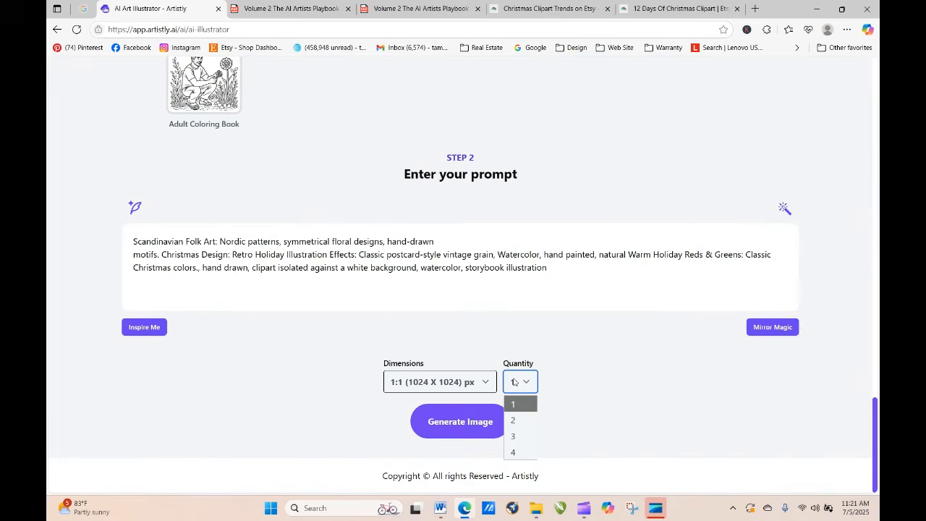
{"action": "left_click", "coordinate": [528, 452]}
{"action": "left_click", "coordinate": [469, 427]}
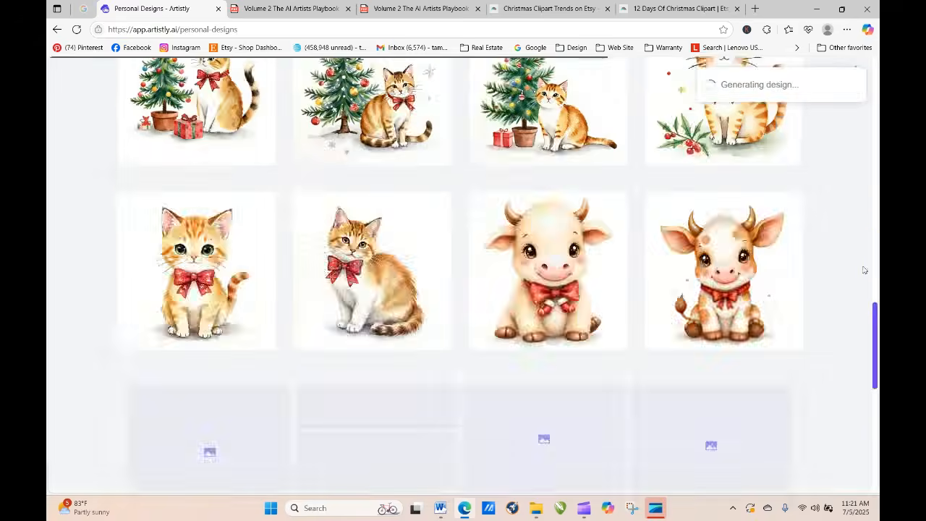
Step: Refresh the personal designs, view the details of the first new floral pattern, and close them
{"action": "scroll", "coordinate": [872, 294], "scroll_direction": "up", "scroll_amount": 10}
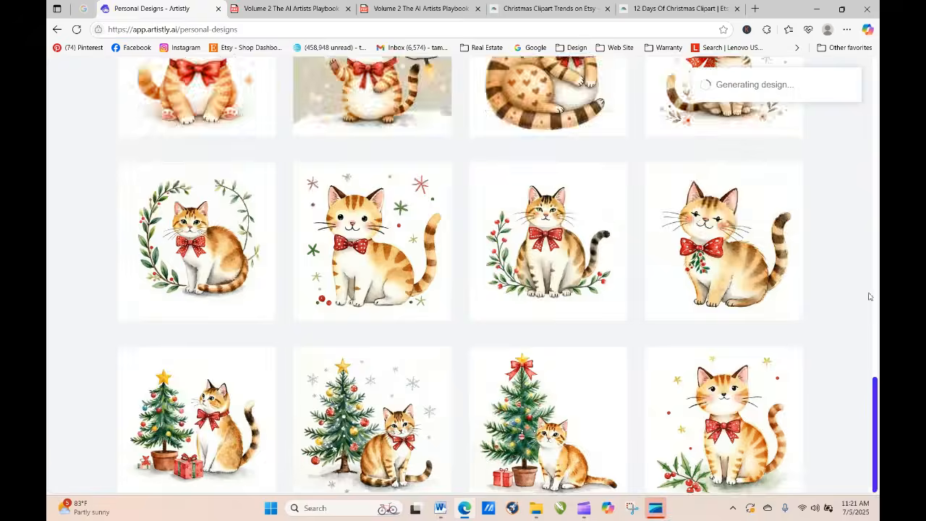
{"action": "scroll", "coordinate": [868, 246], "scroll_direction": "up", "scroll_amount": 6}
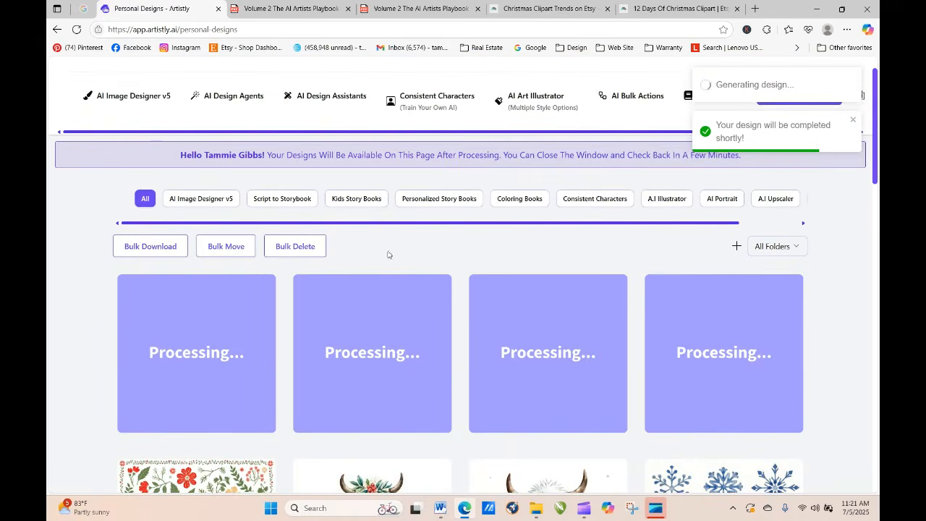
{"action": "left_click", "coordinate": [76, 29]}
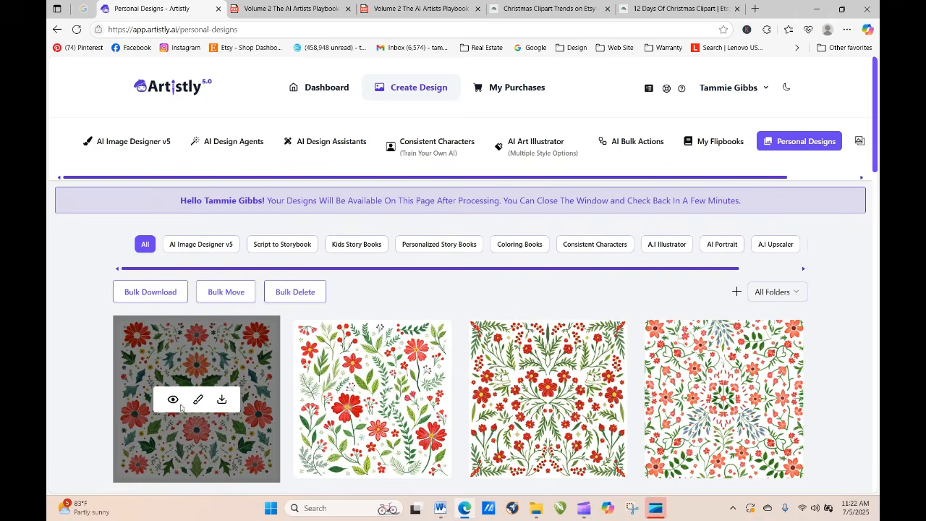
{"action": "left_click", "coordinate": [173, 400]}
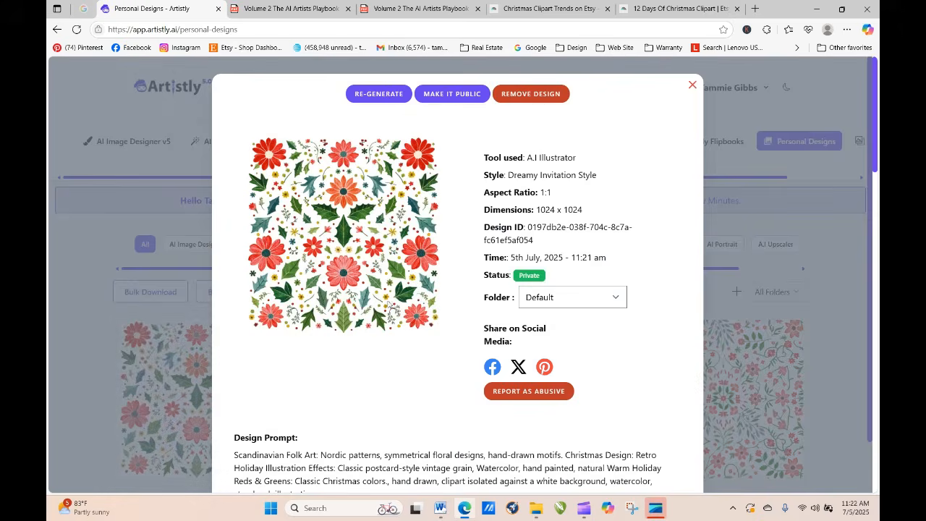
{"action": "left_click", "coordinate": [692, 85]}
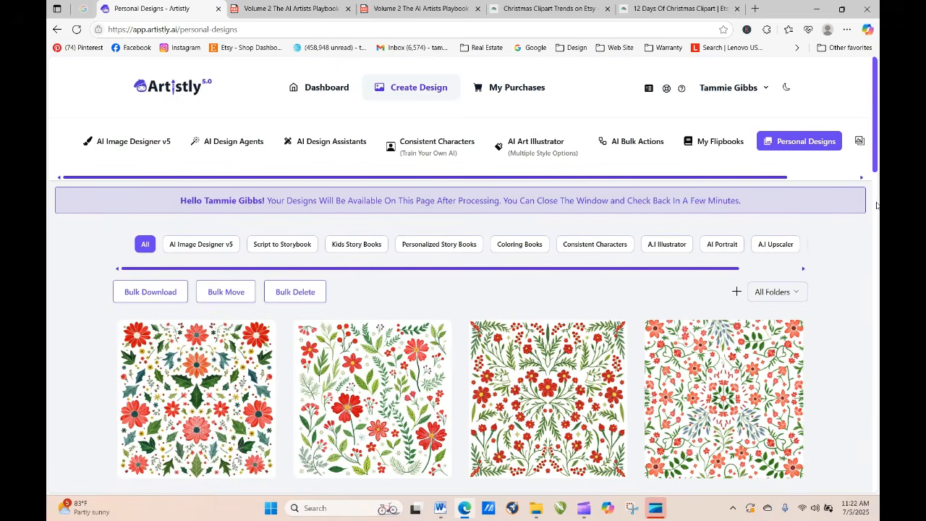
Step: Browse back through the Christmas cat and cow clipart in the personal designs, loading more as needed
{"action": "left_click_drag", "start_coordinate": [878, 128], "coordinate": [878, 339]}
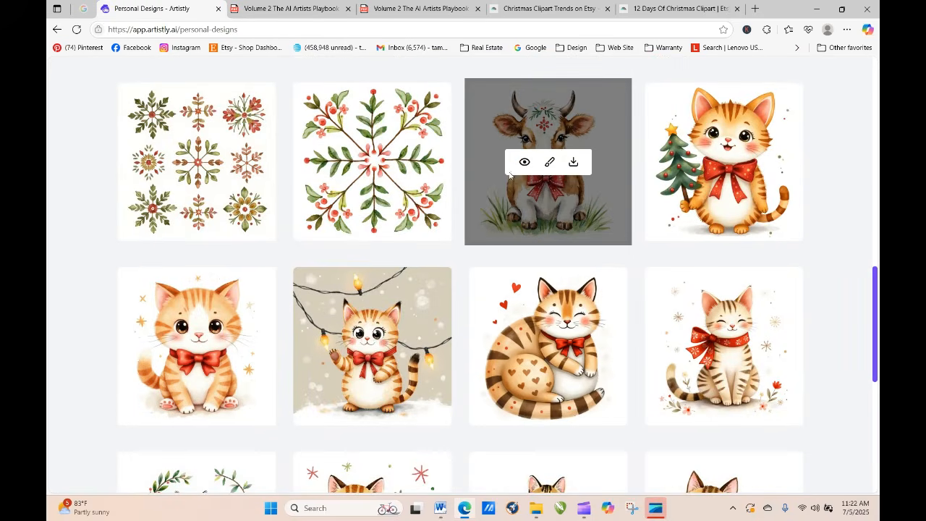
{"action": "left_click_drag", "start_coordinate": [878, 307], "coordinate": [878, 418]}
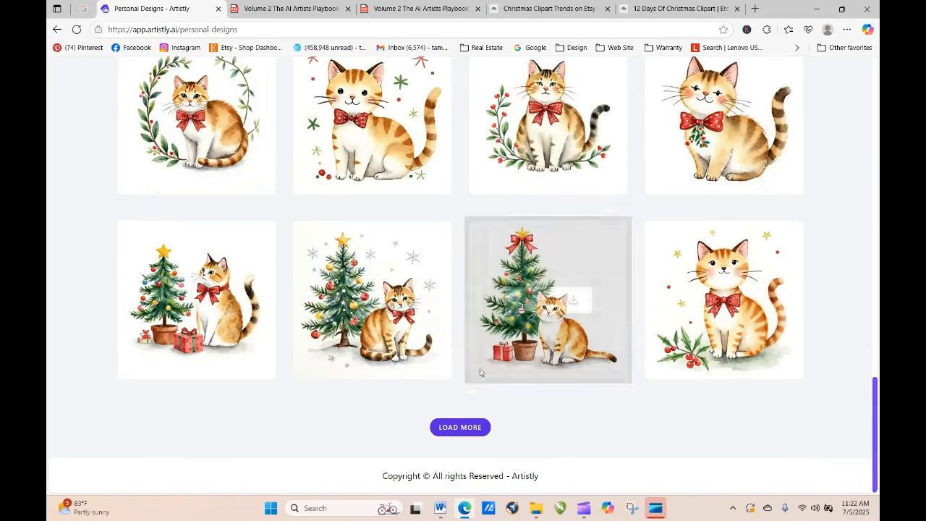
{"action": "left_click", "coordinate": [437, 426]}
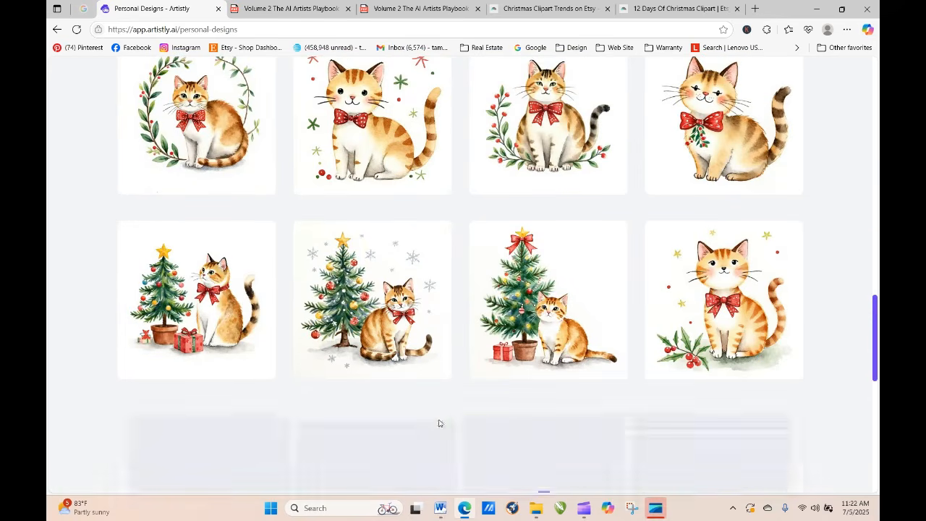
{"action": "left_click_drag", "start_coordinate": [876, 272], "coordinate": [875, 469]}
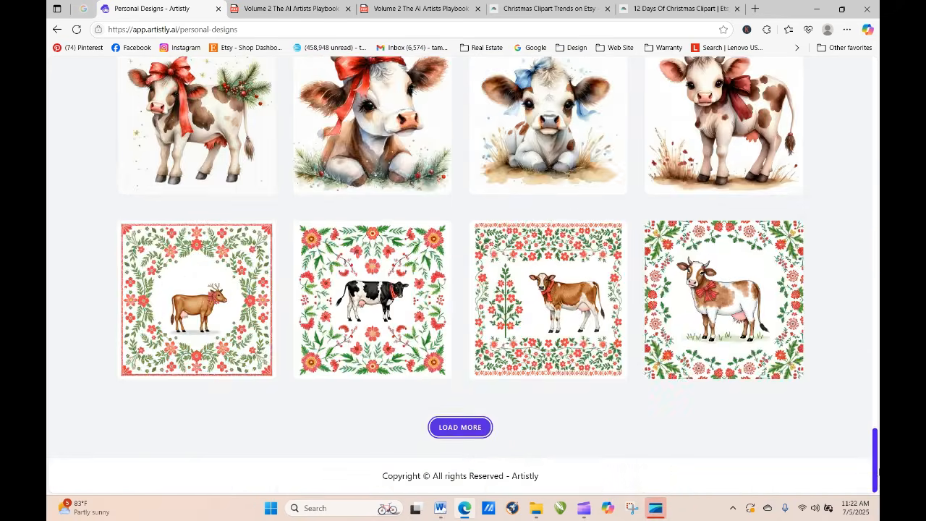
{"action": "left_click", "coordinate": [480, 429]}
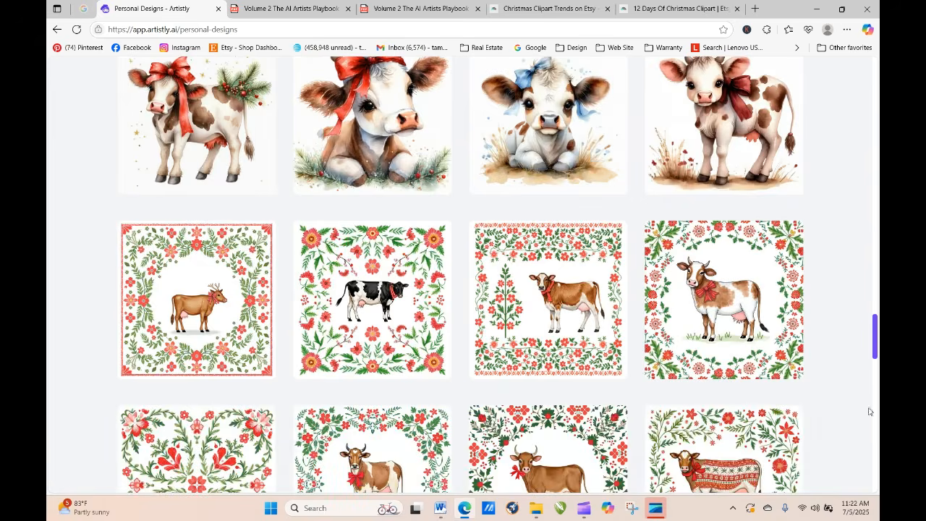
{"action": "left_click_drag", "start_coordinate": [875, 337], "coordinate": [876, 469]}
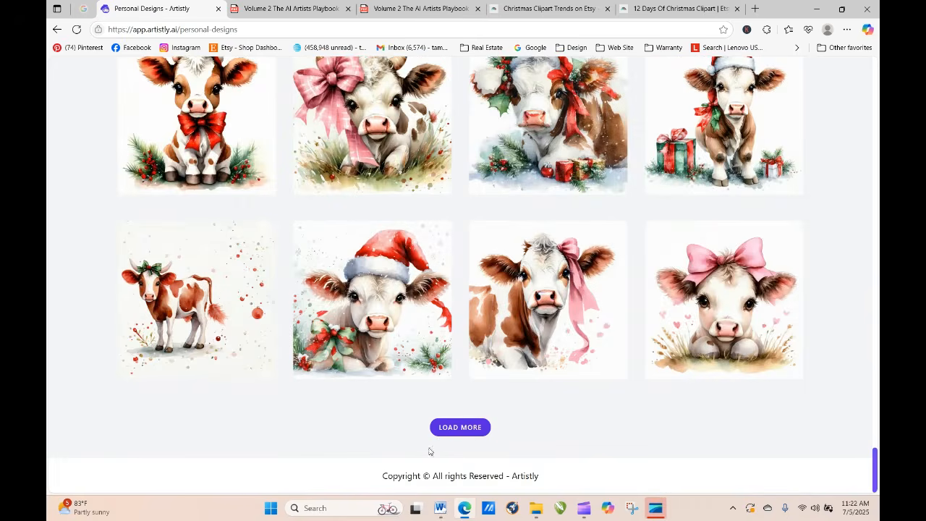
Step: Load still older personal designs and look through the floral artwork and the forest fairy and mushroom house scenes
{"action": "left_click", "coordinate": [466, 428]}
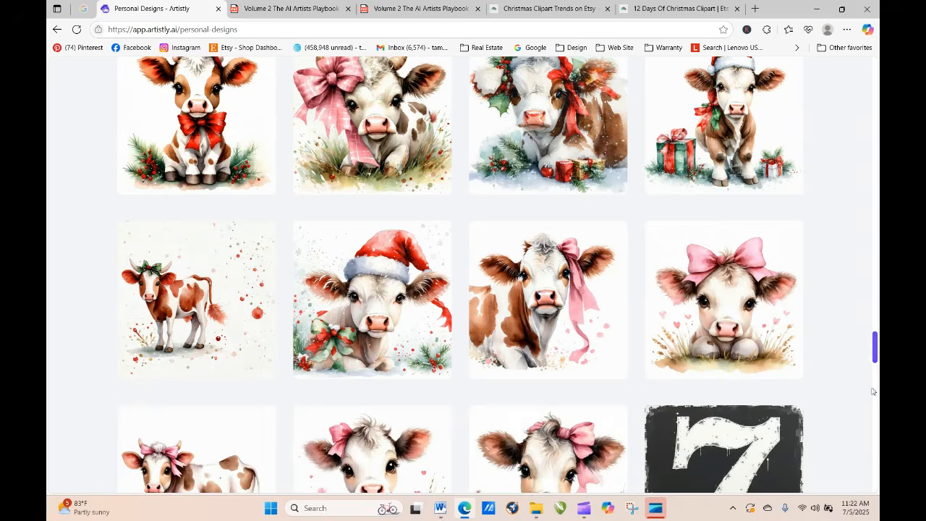
{"action": "scroll", "coordinate": [466, 430], "scroll_direction": "down", "scroll_amount": 7}
{"action": "scroll", "coordinate": [460, 277], "scroll_direction": "down", "scroll_amount": 3}
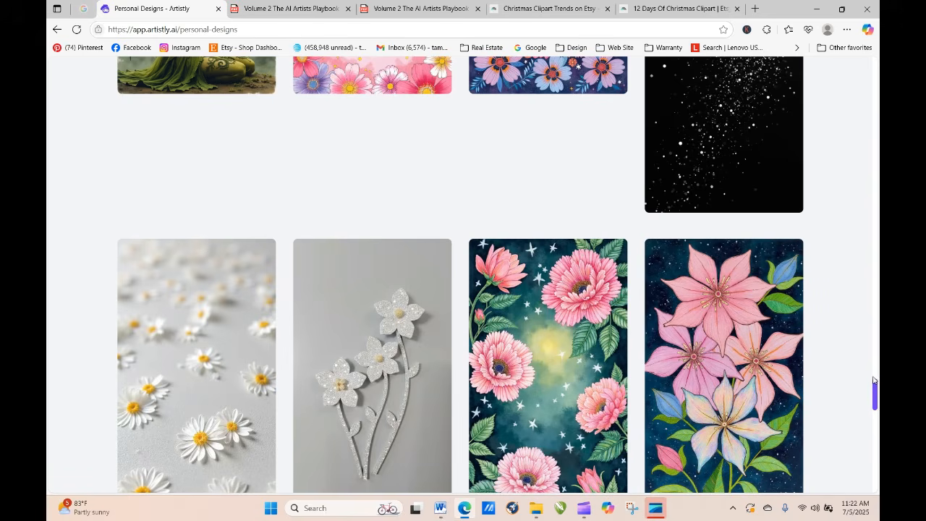
{"action": "scroll", "coordinate": [873, 380], "scroll_direction": "up", "scroll_amount": 5}
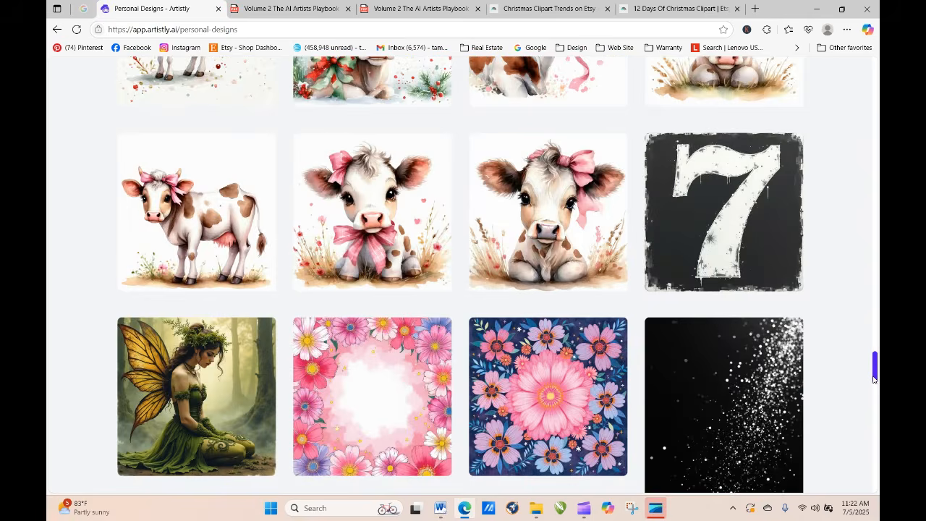
{"action": "scroll", "coordinate": [874, 378], "scroll_direction": "down", "scroll_amount": 4}
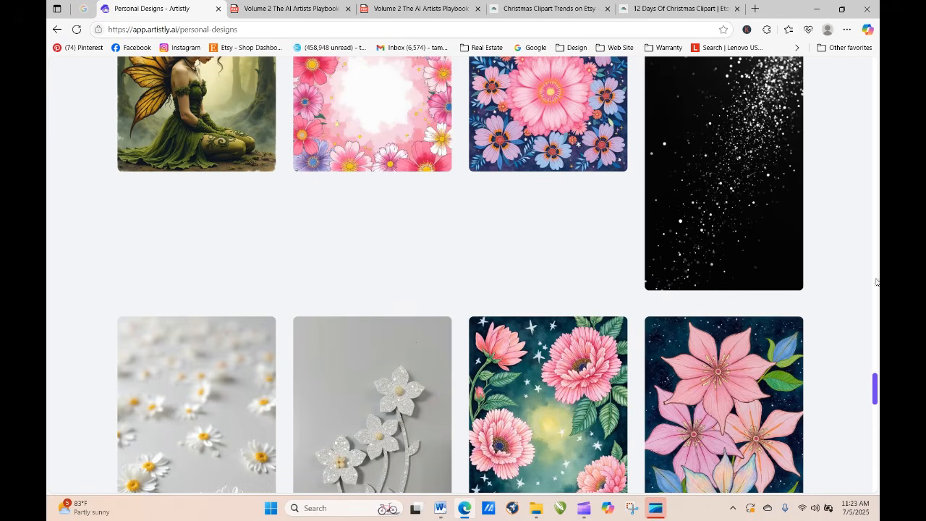
{"action": "left_click_drag", "start_coordinate": [875, 390], "coordinate": [875, 478]}
{"action": "mouse_move", "coordinate": [402, 301]}
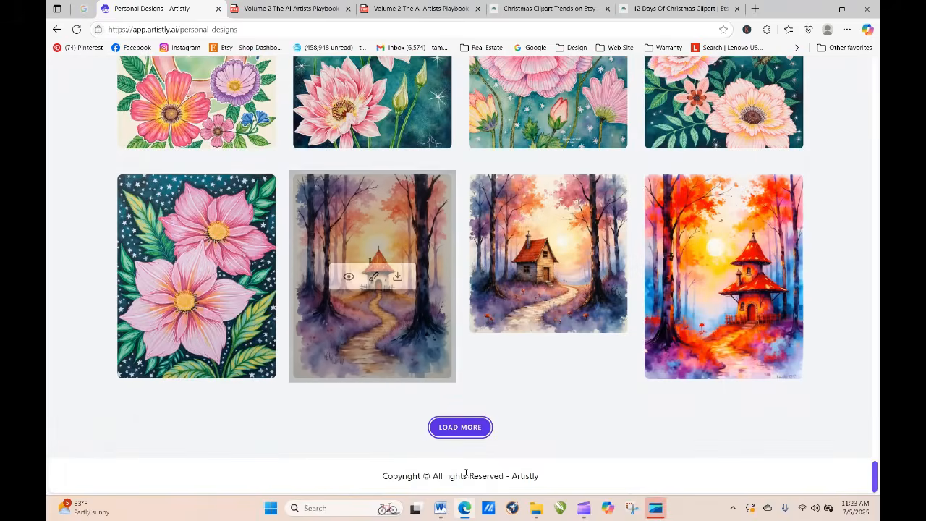
{"action": "left_click", "coordinate": [461, 428]}
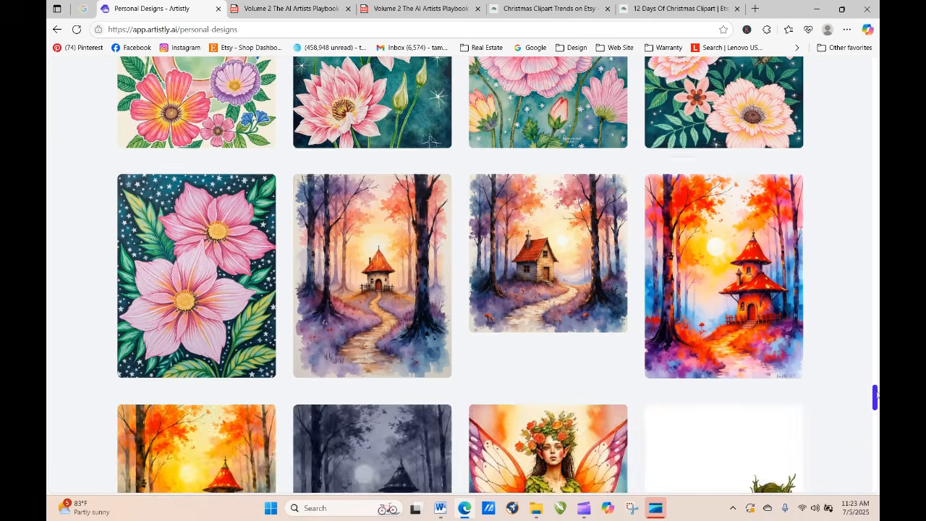
{"action": "left_click_drag", "start_coordinate": [876, 395], "coordinate": [867, 429]}
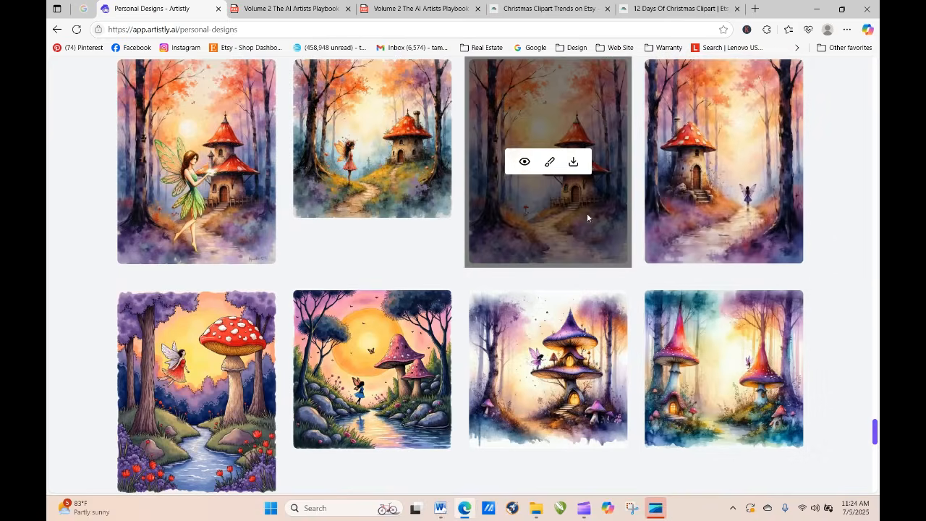
Step: Open the watercolor portrait mushroom house design that has no fairy and reuse its prompt for a re-generation
{"action": "left_click", "coordinate": [525, 162]}
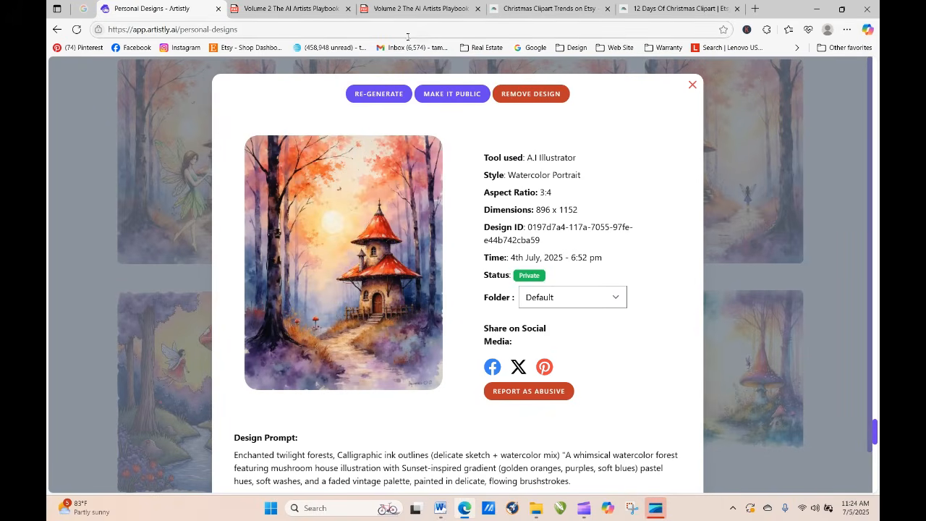
{"action": "left_click", "coordinate": [383, 95]}
{"action": "scroll", "coordinate": [684, 233], "scroll_direction": "down", "scroll_amount": 5}
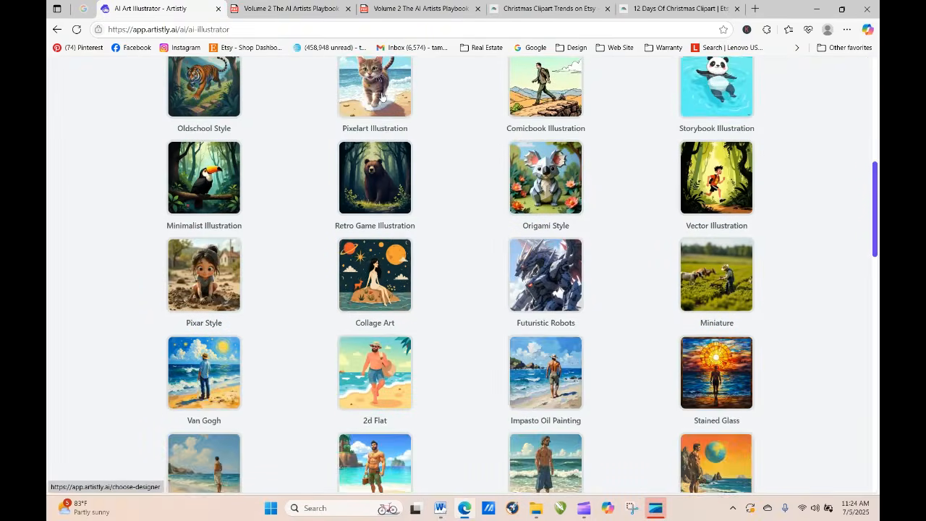
{"action": "scroll", "coordinate": [684, 233], "scroll_direction": "down", "scroll_amount": 10}
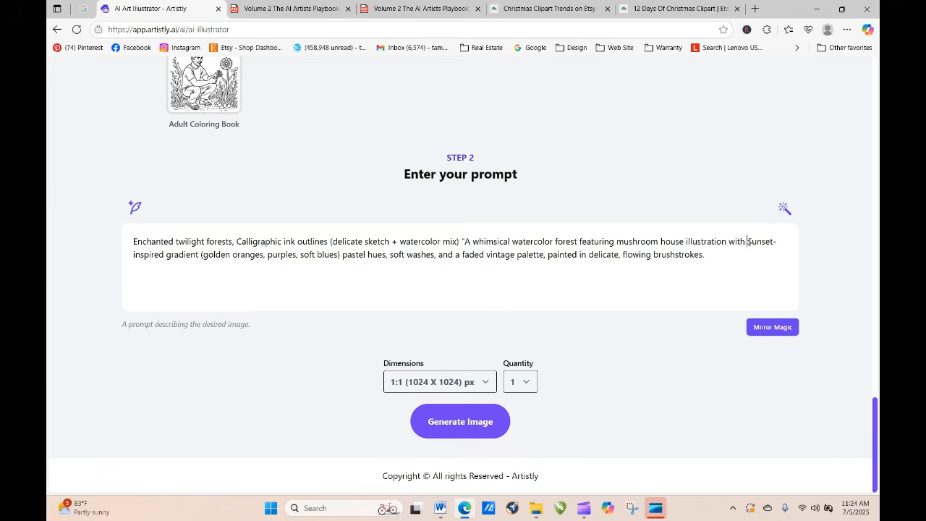
Step: Replace the prompt's sunset-inspired gradient and pastel hues with "Winter Cool Tones: Icy blues, frosty whites, silver grays" copied from the Volume 2 playbook PDF
{"action": "left_click_drag", "start_coordinate": [749, 242], "coordinate": [386, 283]}
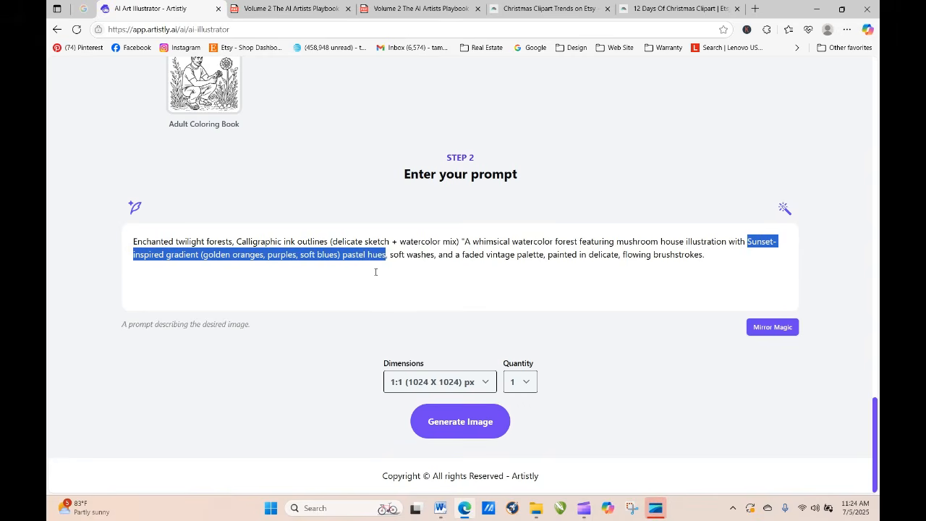
{"action": "left_click", "coordinate": [440, 6]}
{"action": "left_click", "coordinate": [280, 7]}
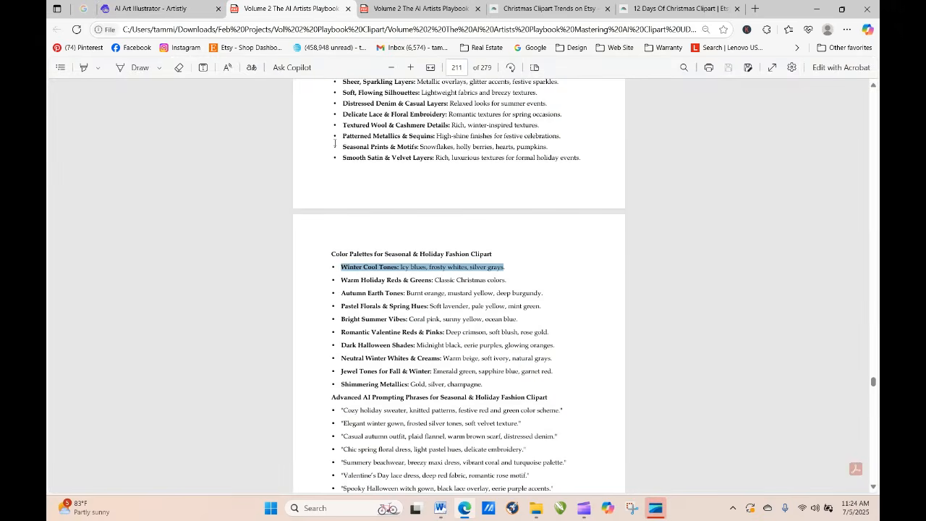
{"action": "right_click", "coordinate": [397, 269]}
{"action": "left_click", "coordinate": [429, 319]}
{"action": "left_click", "coordinate": [167, 16]}
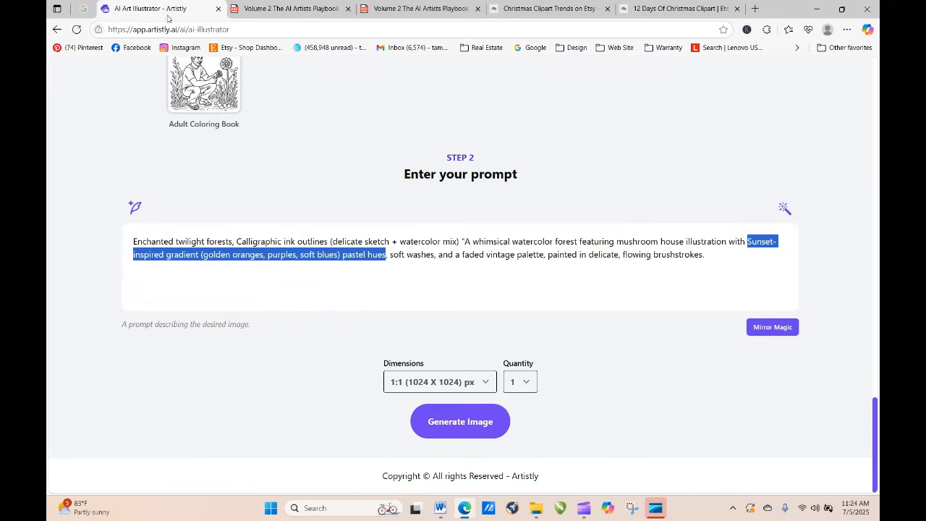
{"action": "right_click", "coordinate": [331, 256]}
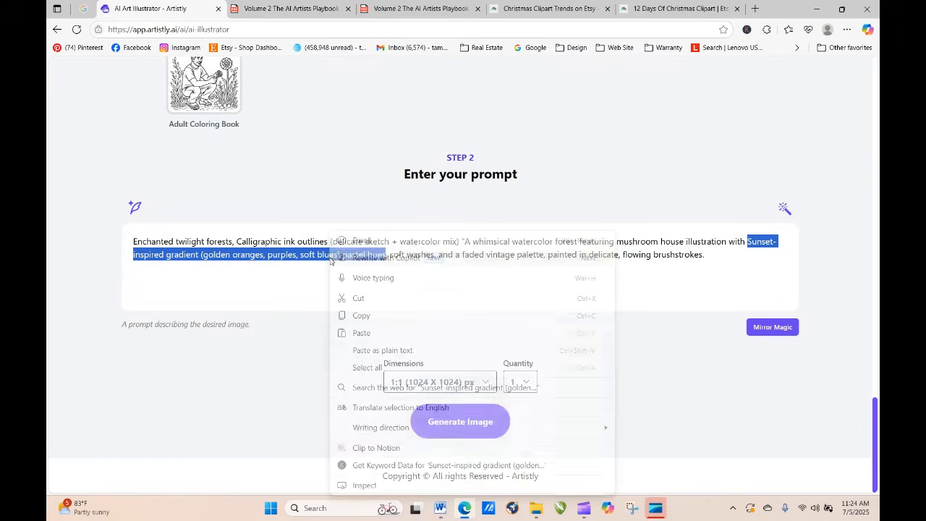
{"action": "left_click", "coordinate": [360, 333]}
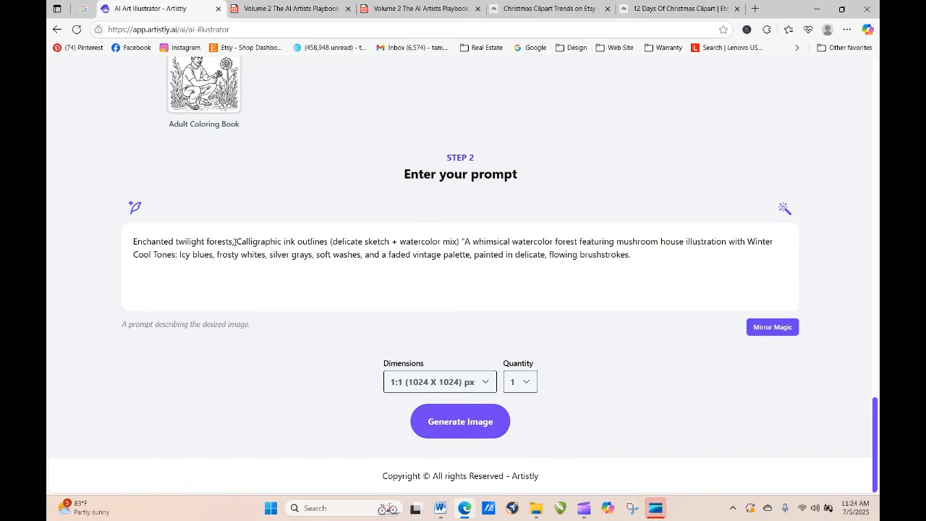
Step: Change the prompt's opening to "Enchanted twilight forest in a Christmas Scene," and generate the image
{"action": "key", "text": "BackSpace"}
{"action": "key", "text": "BackSpace"}
{"action": "key", "text": "BackSpace"}
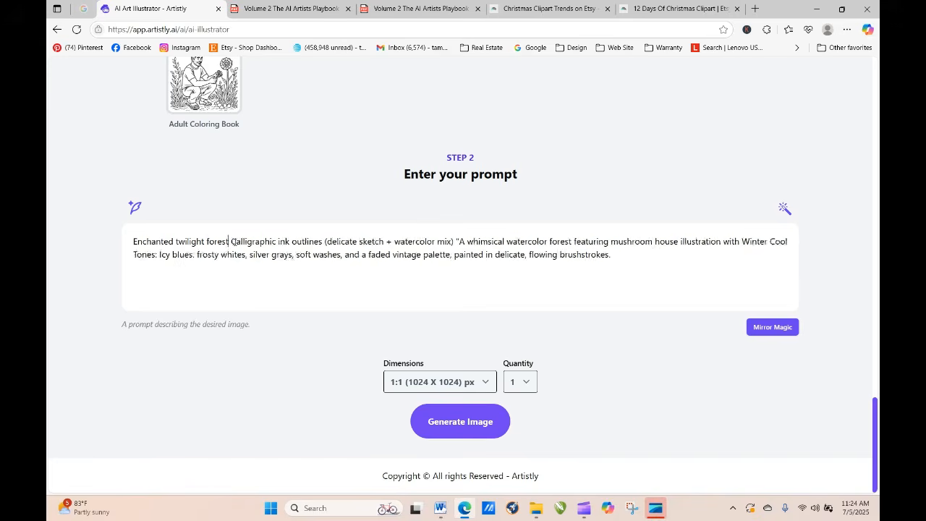
{"action": "type", "text": "in a"}
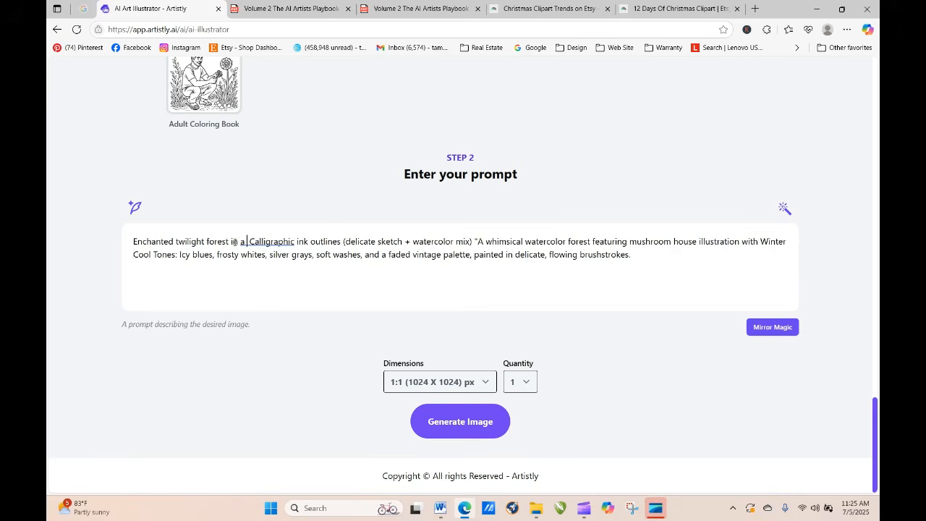
{"action": "type", "text": " Christmas"}
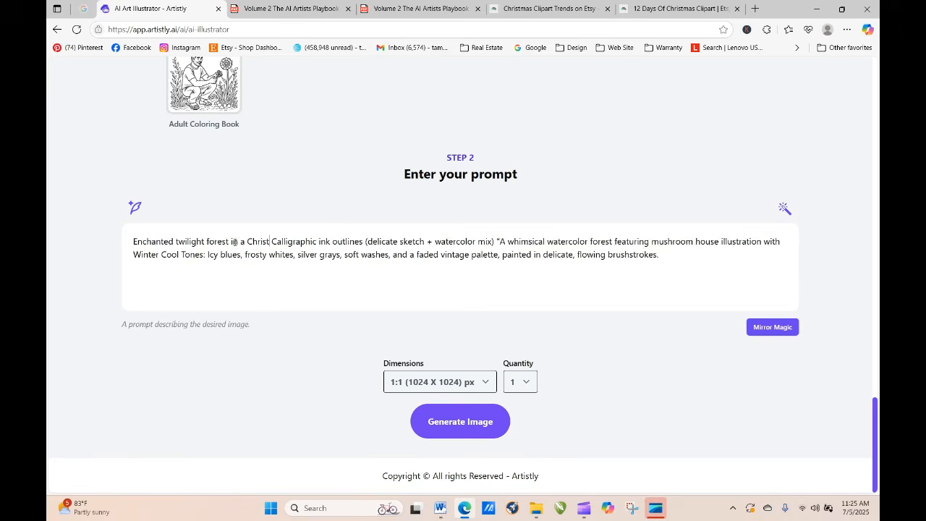
{"action": "type", "text": " Scene"}
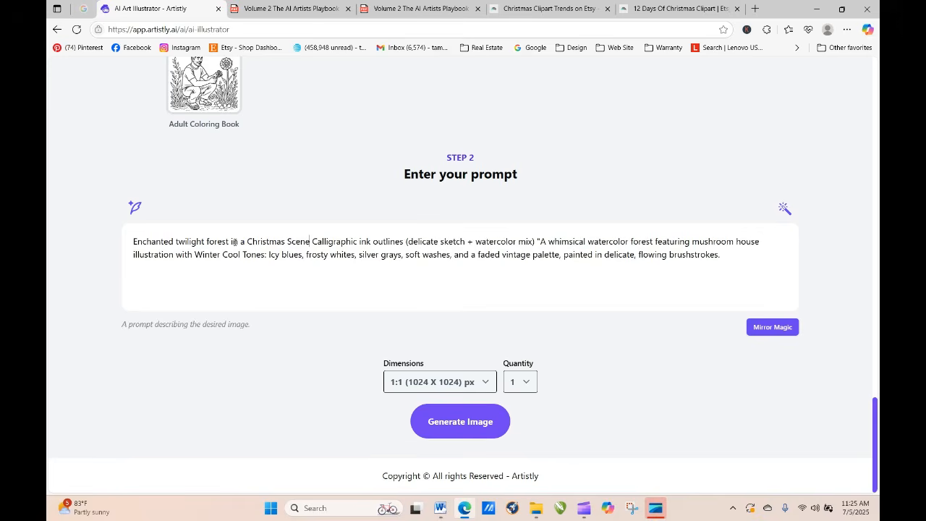
{"action": "type", "text": ","}
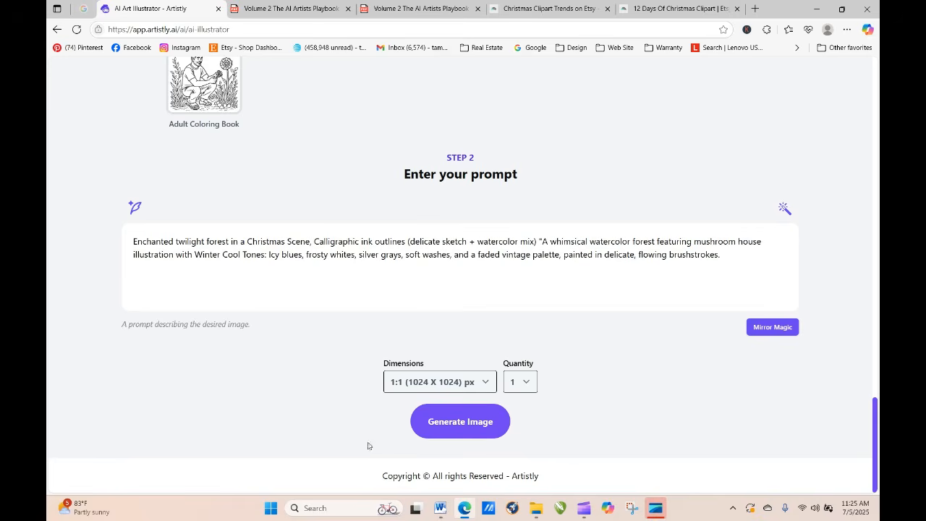
{"action": "left_click", "coordinate": [464, 424]}
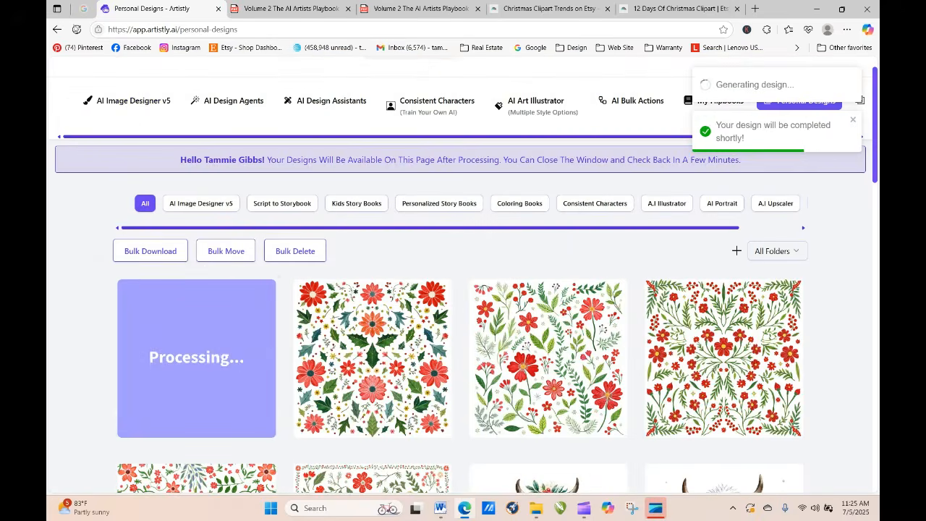
Step: Refresh the personal designs until the winter mushroom house is processed, view its details, and close them
{"action": "left_click", "coordinate": [77, 31]}
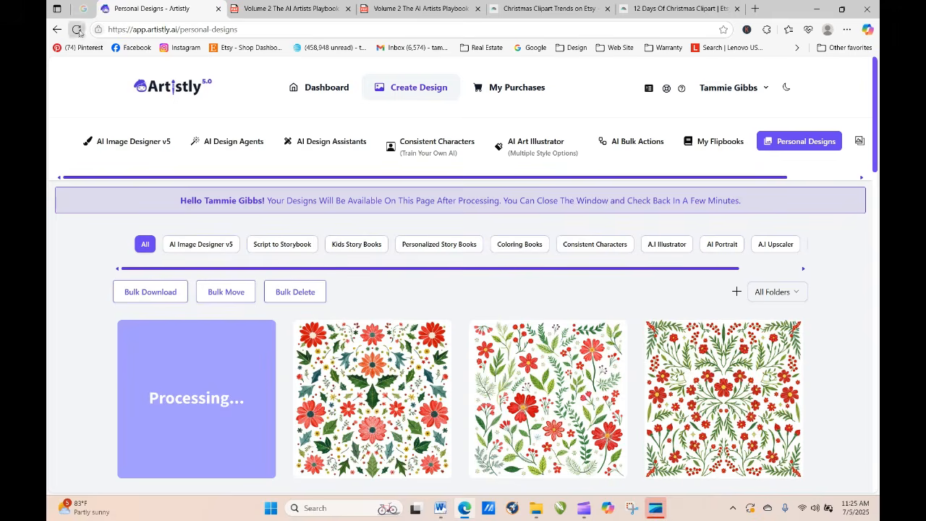
{"action": "left_click", "coordinate": [77, 30]}
{"action": "left_click", "coordinate": [77, 31]}
{"action": "left_click", "coordinate": [77, 31]}
{"action": "left_click", "coordinate": [76, 31]}
{"action": "left_click", "coordinate": [76, 30]}
{"action": "left_click", "coordinate": [76, 29]}
{"action": "left_click", "coordinate": [172, 404]}
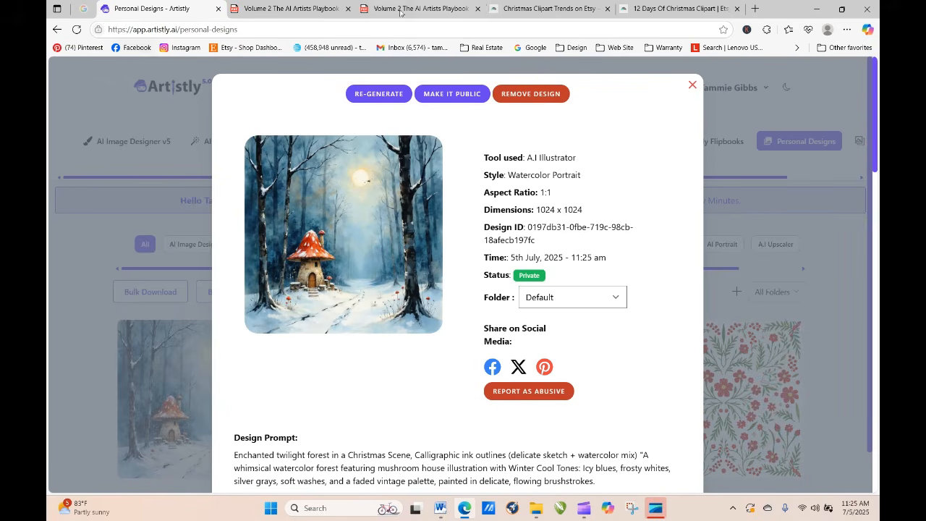
{"action": "left_click", "coordinate": [693, 85]}
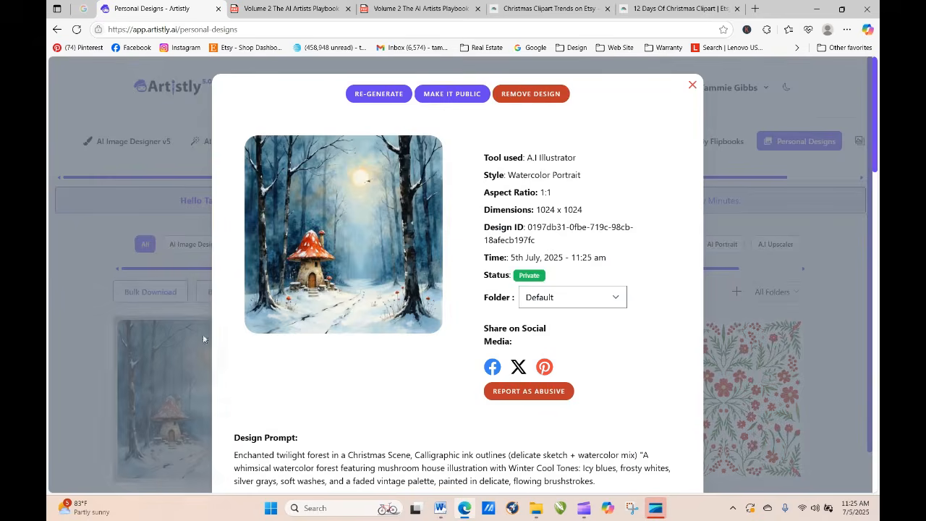
Step: Reopen the winter mushroom house design and start a re-generation from its prompt
{"action": "left_click", "coordinate": [173, 400]}
{"action": "left_click", "coordinate": [377, 93]}
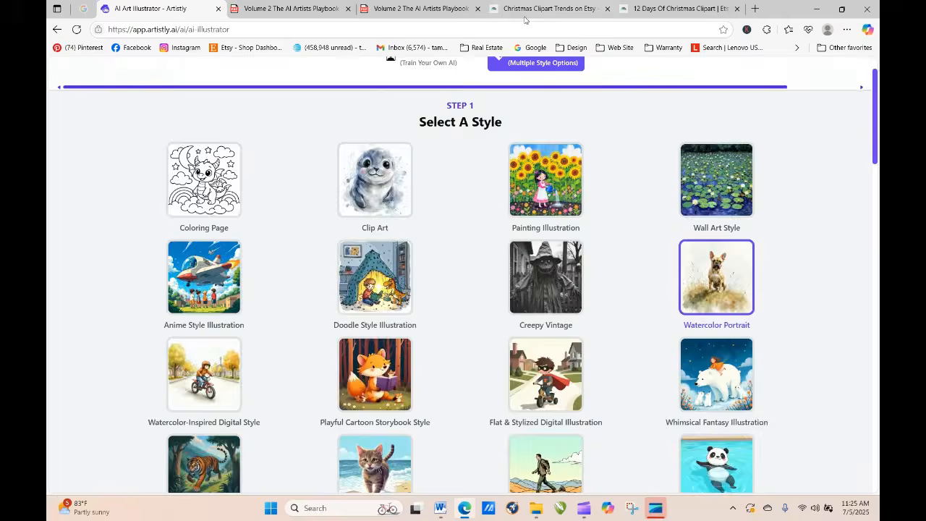
{"action": "scroll", "coordinate": [463, 290], "scroll_direction": "down", "scroll_amount": 5}
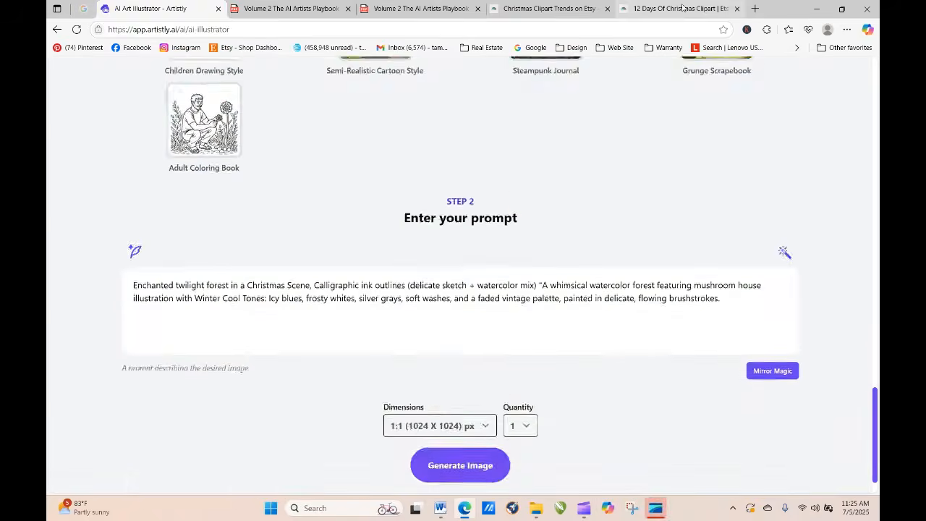
Step: Copy "Autumn Earth Tones: Burnt orange, mustard yellow, deep burgundy." from the playbook PDF's color palettes and return to the Artistly prompt
{"action": "left_click", "coordinate": [673, 9]}
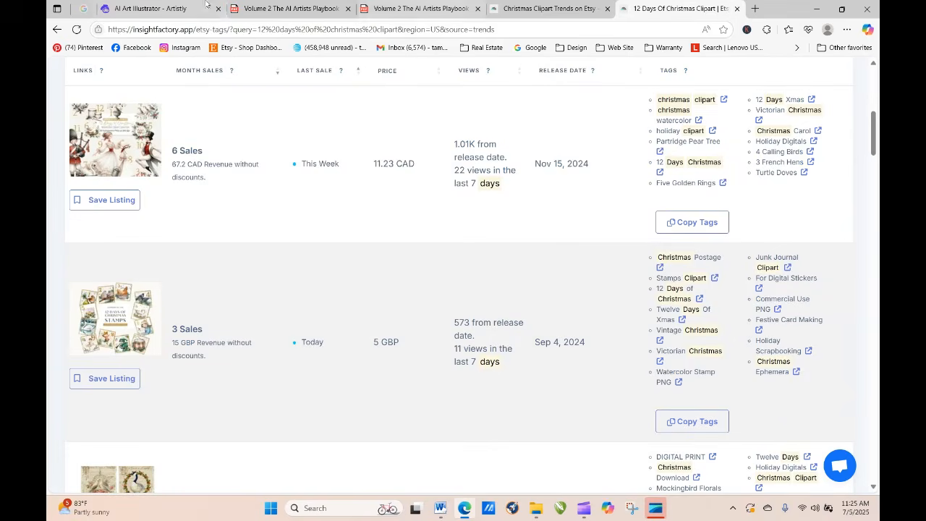
{"action": "left_click", "coordinate": [286, 8]}
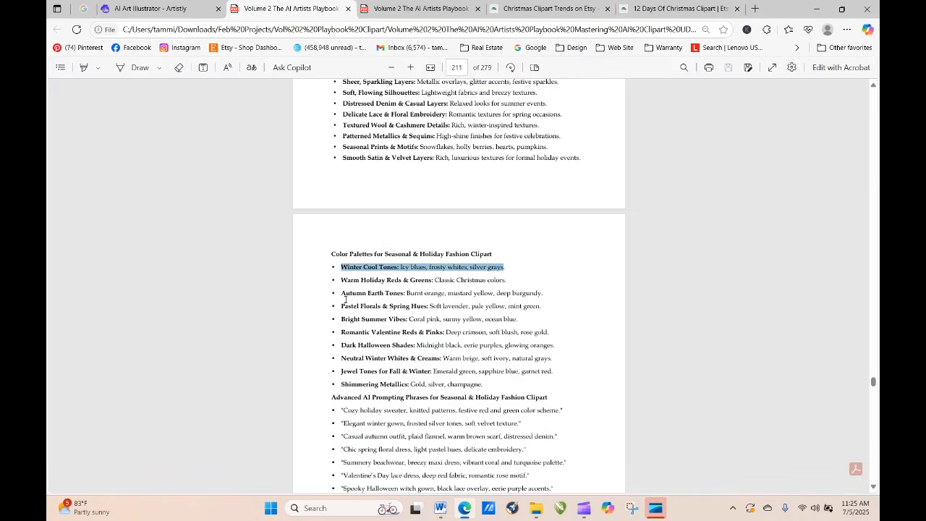
{"action": "left_click_drag", "start_coordinate": [343, 294], "coordinate": [544, 295]}
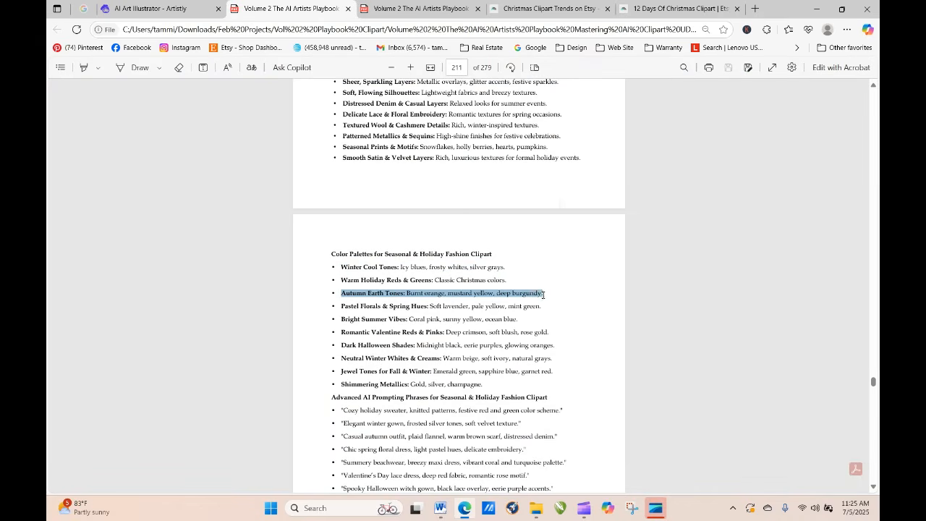
{"action": "right_click", "coordinate": [539, 293]}
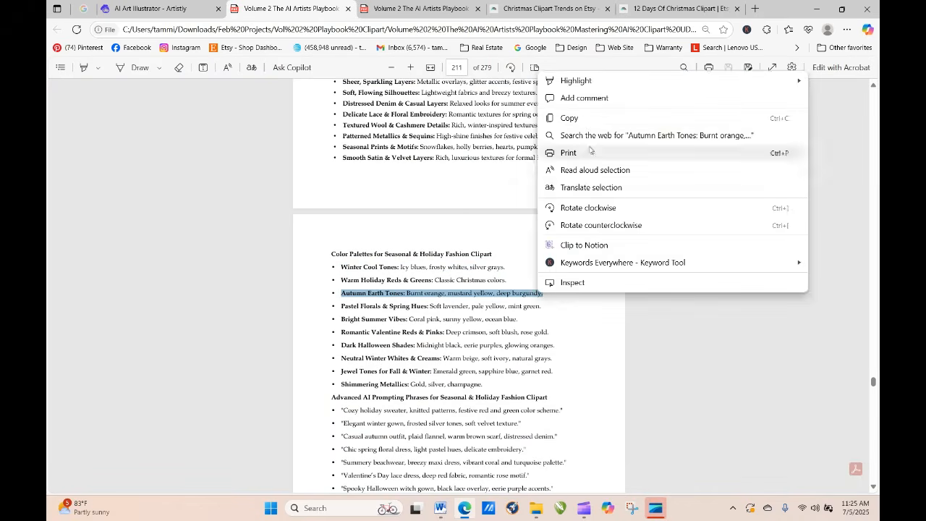
{"action": "left_click", "coordinate": [583, 120]}
{"action": "left_click", "coordinate": [123, 8]}
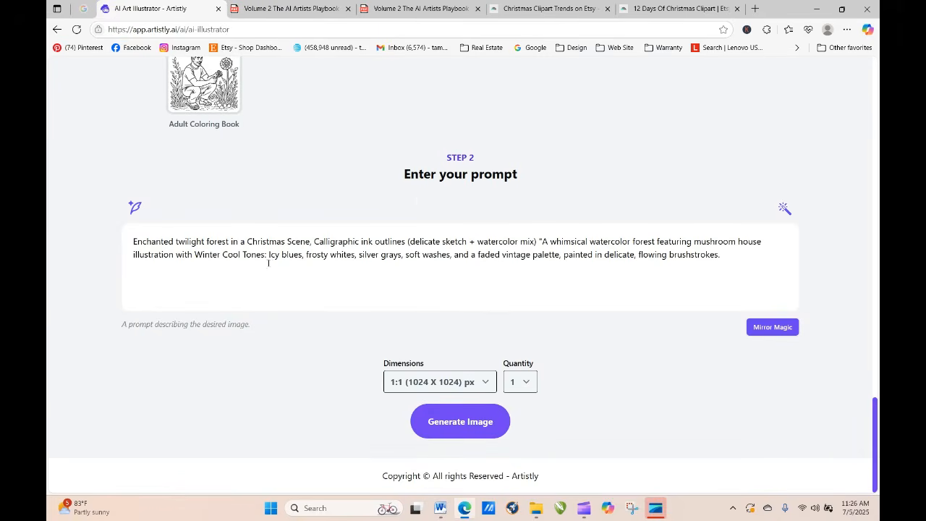
Step: Replace the Winter Cool Tones palette in the prompt with the copied Autumn Earth Tones text and adjust the comma before "soft washes"
{"action": "left_click_drag", "start_coordinate": [194, 254], "coordinate": [404, 263]}
{"action": "right_click", "coordinate": [391, 255]}
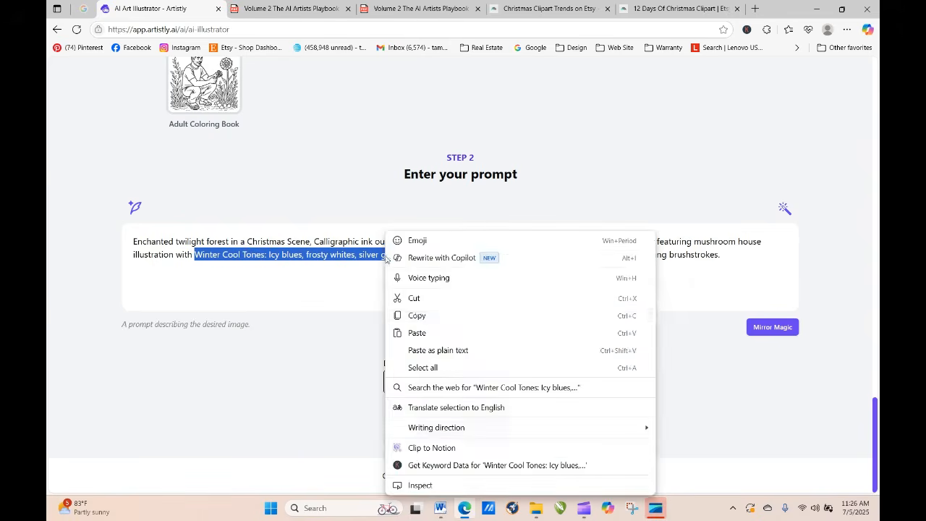
{"action": "left_click", "coordinate": [418, 332]}
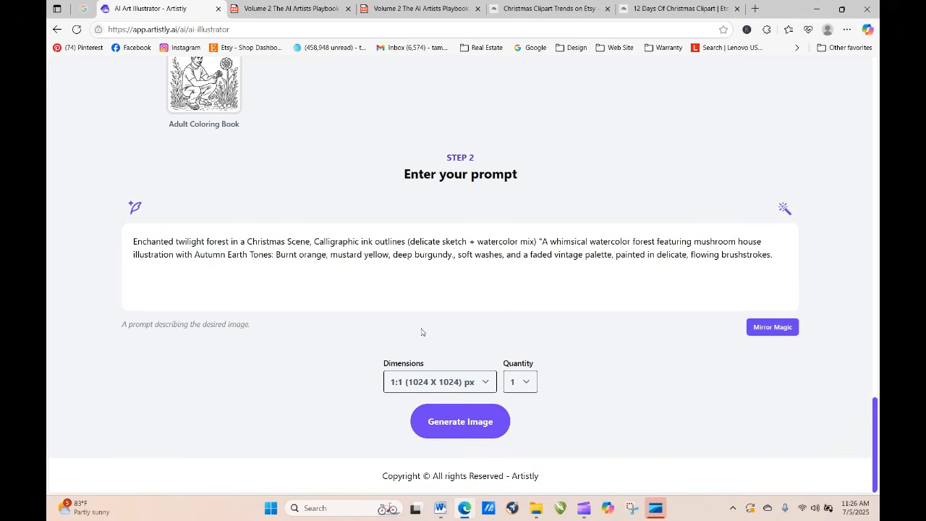
{"action": "key", "text": "BackSpace"}
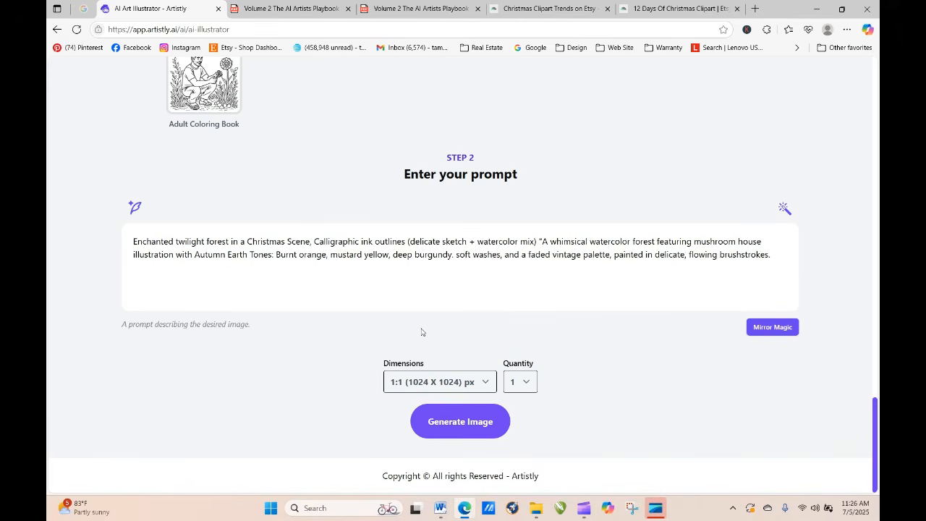
{"action": "key", "text": "Delete"}
{"action": "type", "text": ","}
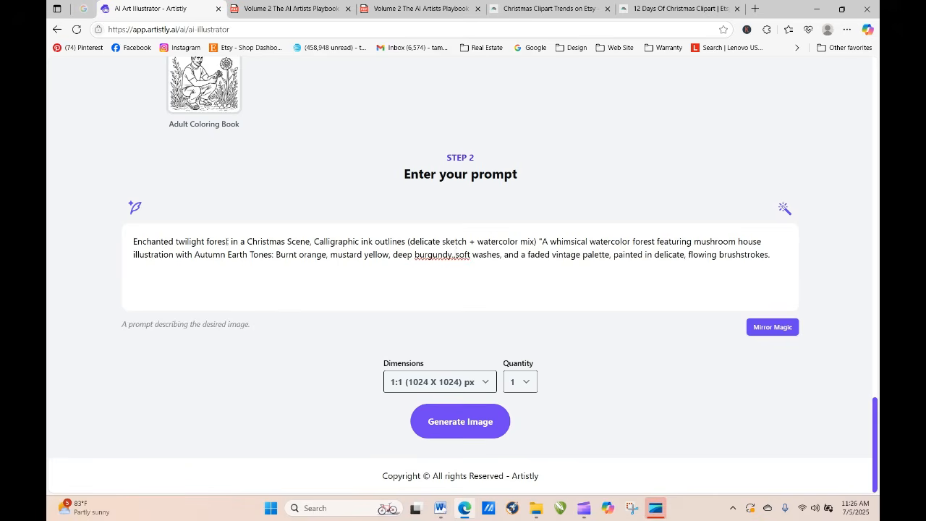
Step: Change "Christmas" to "Autumn" in the prompt's scene description and generate the image
{"action": "left_click_drag", "start_coordinate": [248, 241], "coordinate": [288, 243]}
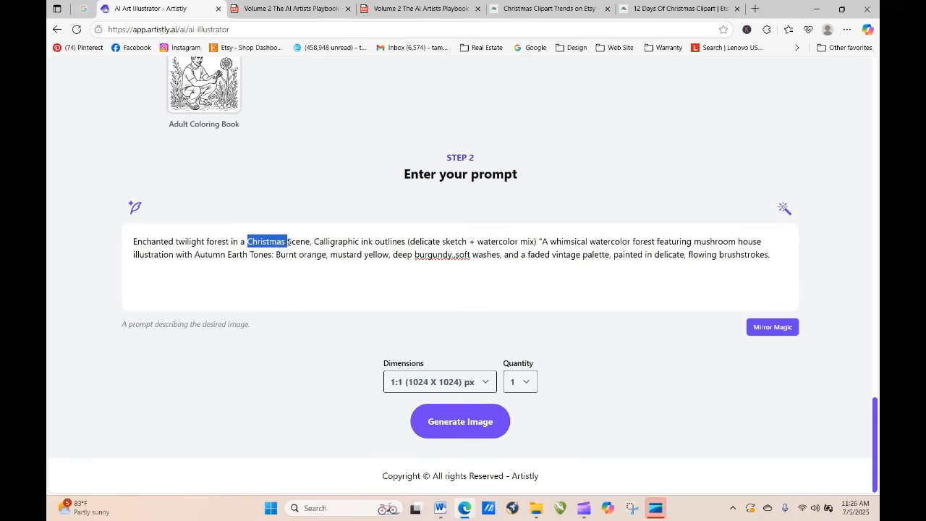
{"action": "type", "text": "Autumn"}
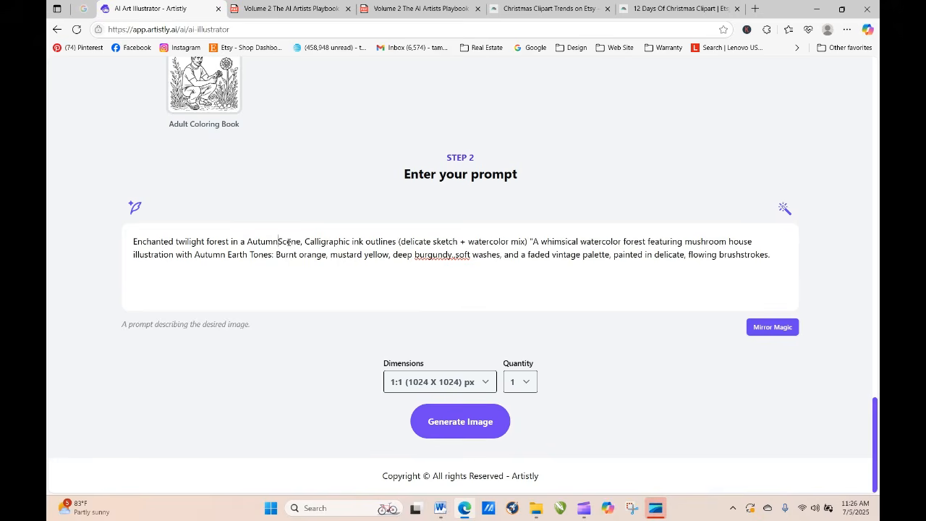
{"action": "left_click", "coordinate": [470, 423]}
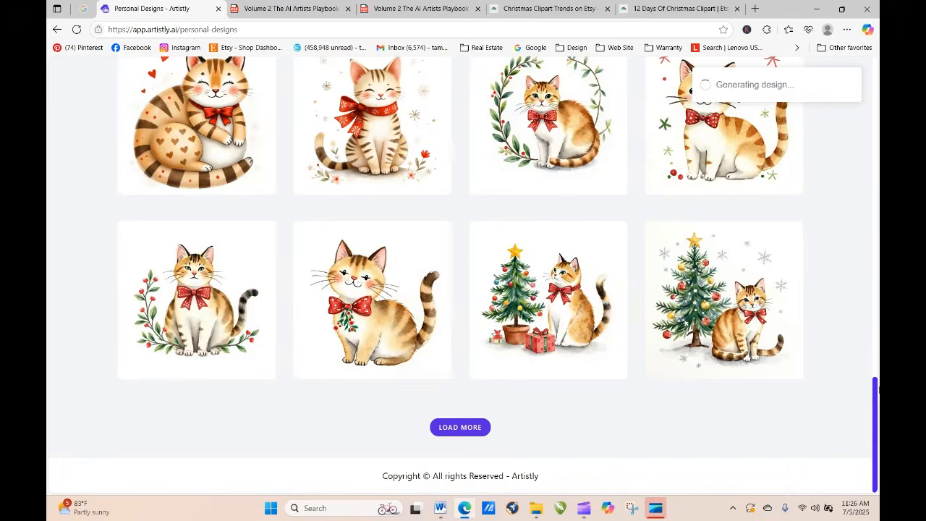
Step: Refresh the personal designs until the autumn mushroom house is processed, view its details, and close them
{"action": "left_click_drag", "start_coordinate": [876, 414], "coordinate": [869, 85]}
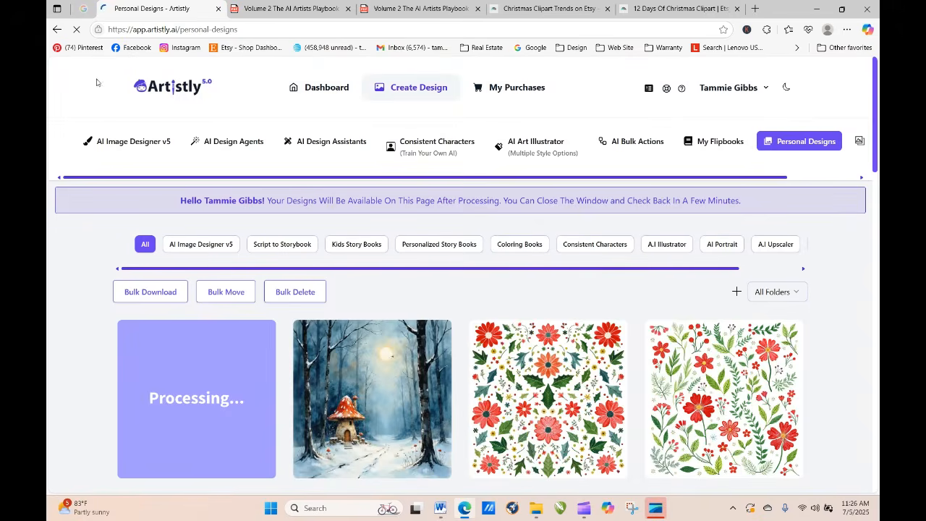
{"action": "left_click", "coordinate": [76, 29]}
{"action": "left_click", "coordinate": [77, 30]}
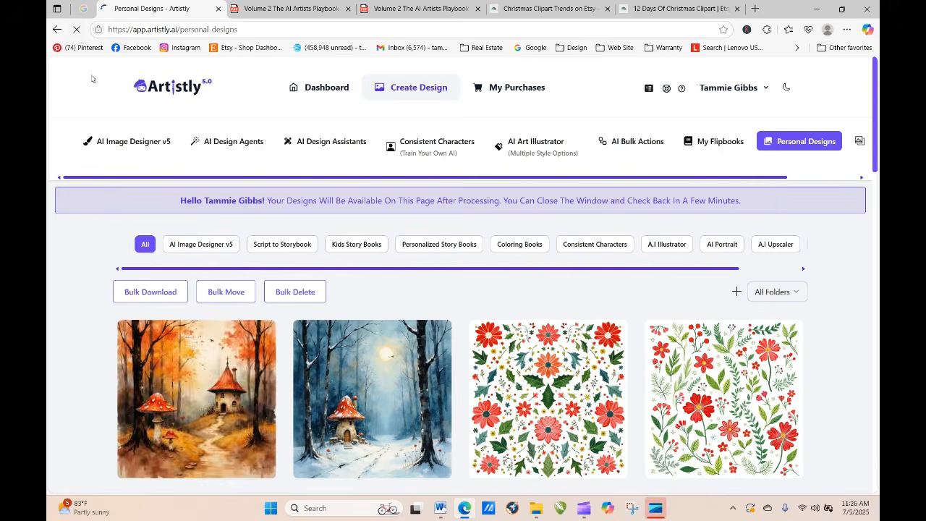
{"action": "left_click", "coordinate": [174, 397]}
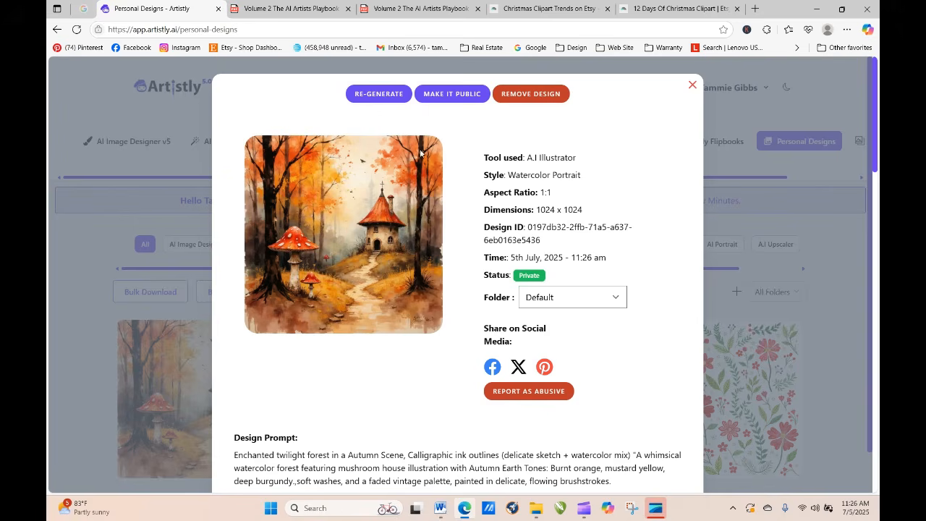
{"action": "left_click", "coordinate": [693, 85]}
{"action": "mouse_move", "coordinate": [365, 419]}
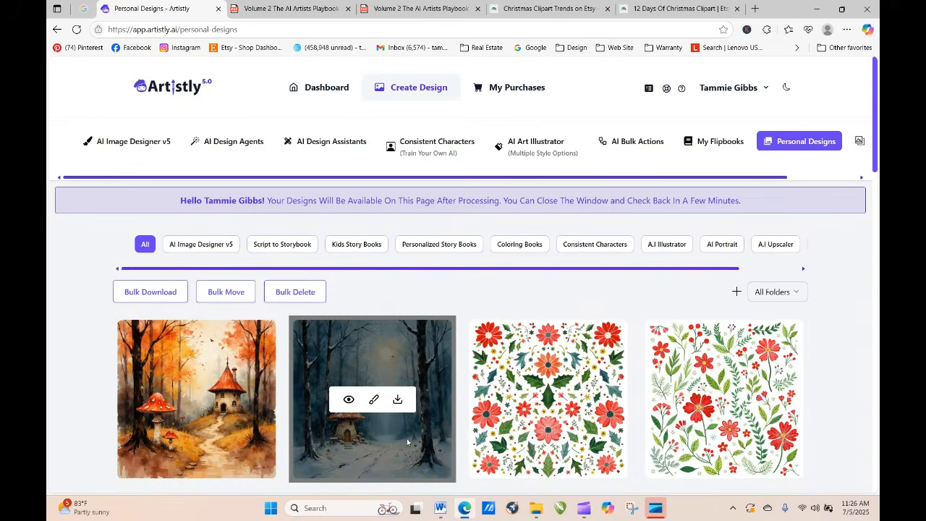
Step: Start a regeneration of the autumn mushroom house design and change "Autumn" to "spring" in the prompt's scene description
{"action": "mouse_move", "coordinate": [202, 382]}
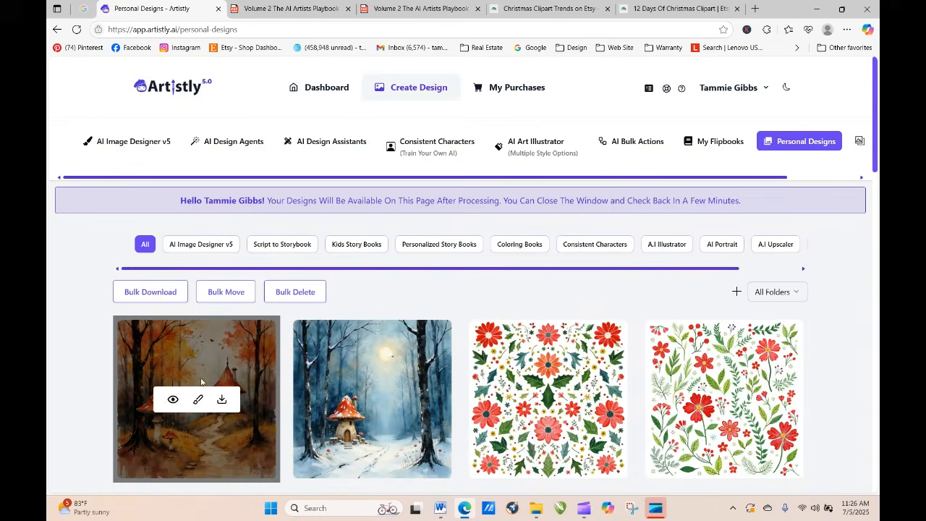
{"action": "left_click", "coordinate": [172, 400]}
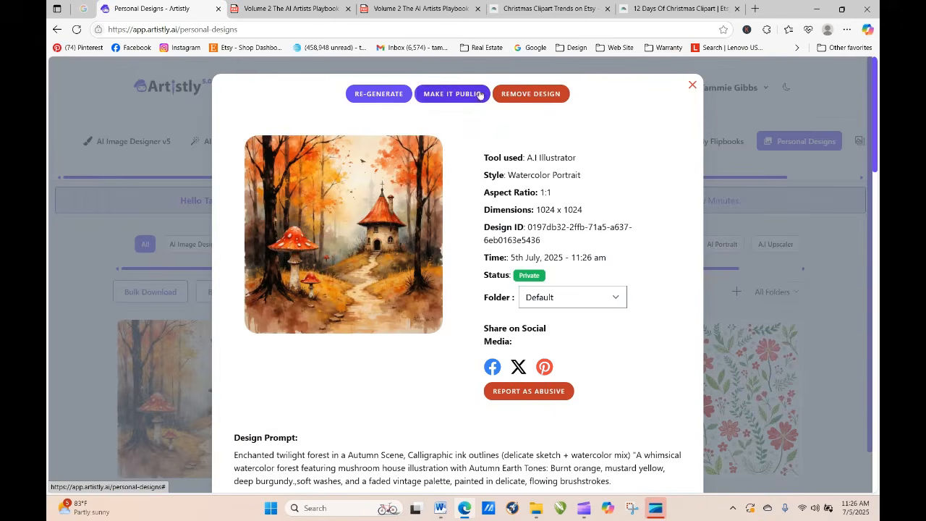
{"action": "left_click", "coordinate": [379, 94]}
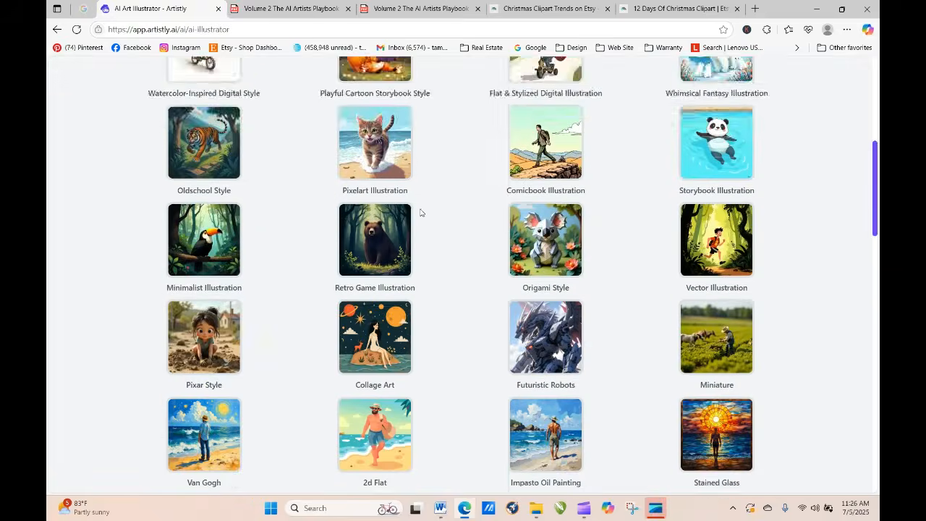
{"action": "scroll", "coordinate": [419, 277], "scroll_direction": "down", "scroll_amount": 1}
{"action": "scroll", "coordinate": [483, 370], "scroll_direction": "down", "scroll_amount": 15}
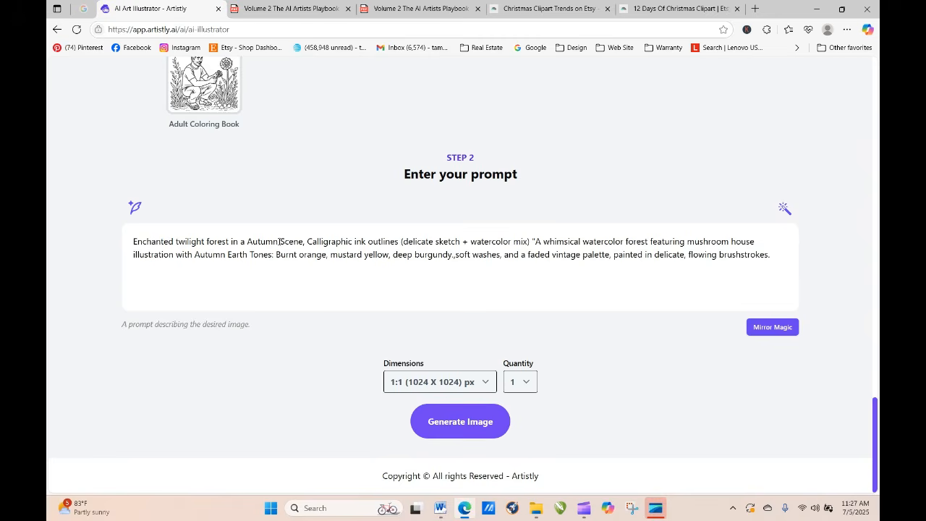
{"action": "left_click_drag", "start_coordinate": [279, 242], "coordinate": [247, 241]}
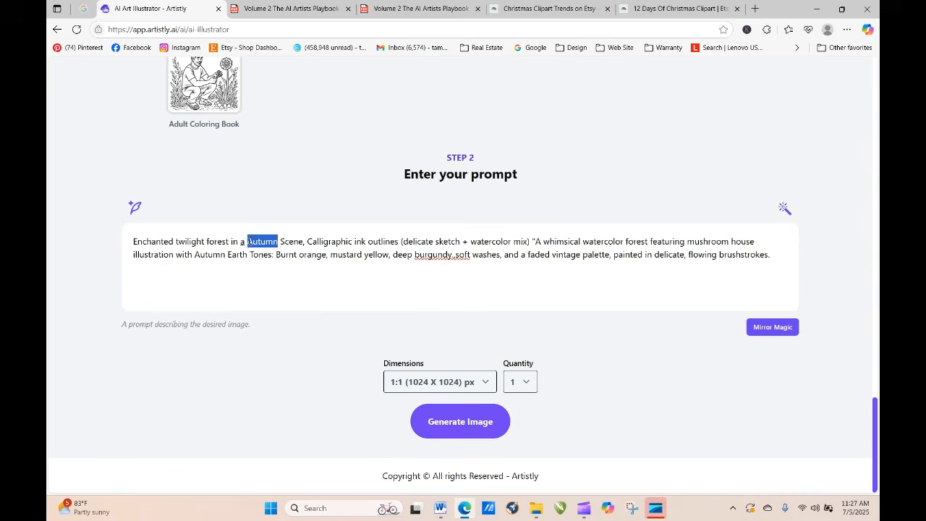
{"action": "key", "text": "BackSpace"}
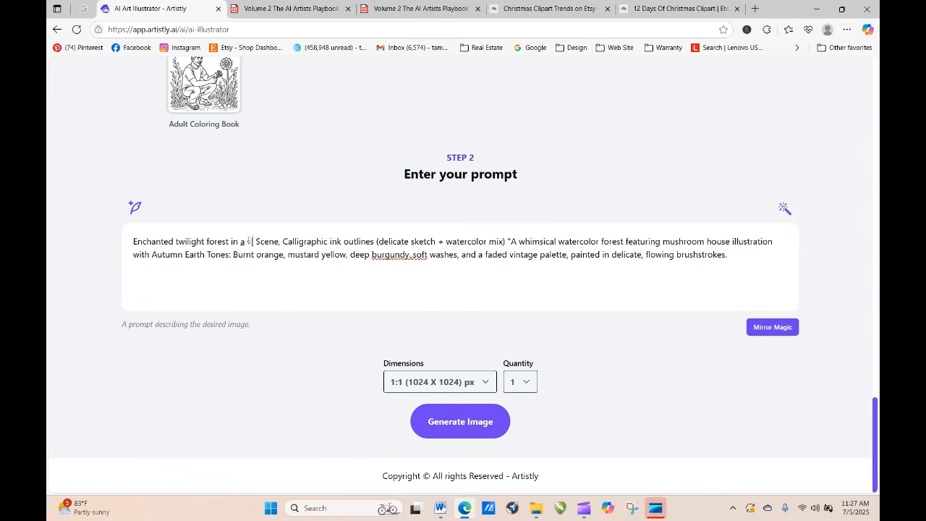
{"action": "key", "text": "BackSpace"}
{"action": "type", "text": "Sprin"}
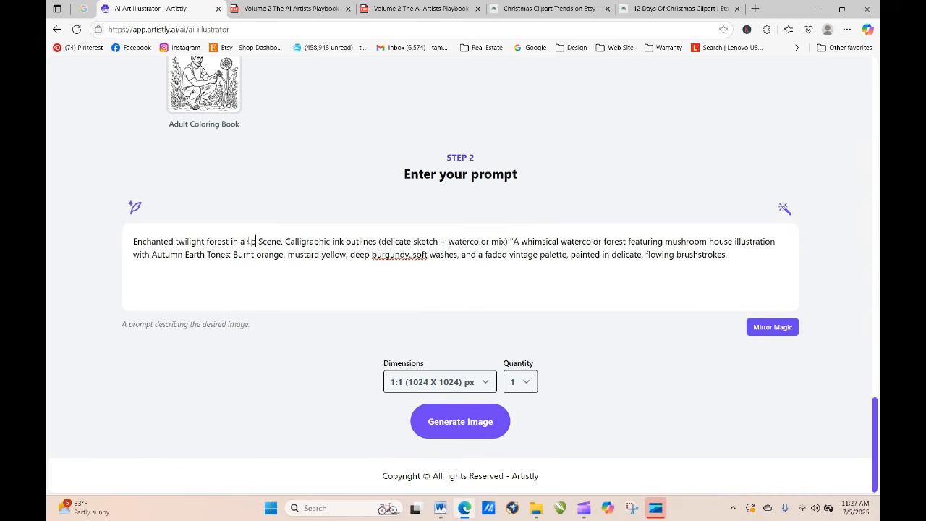
{"action": "type", "text": "g"}
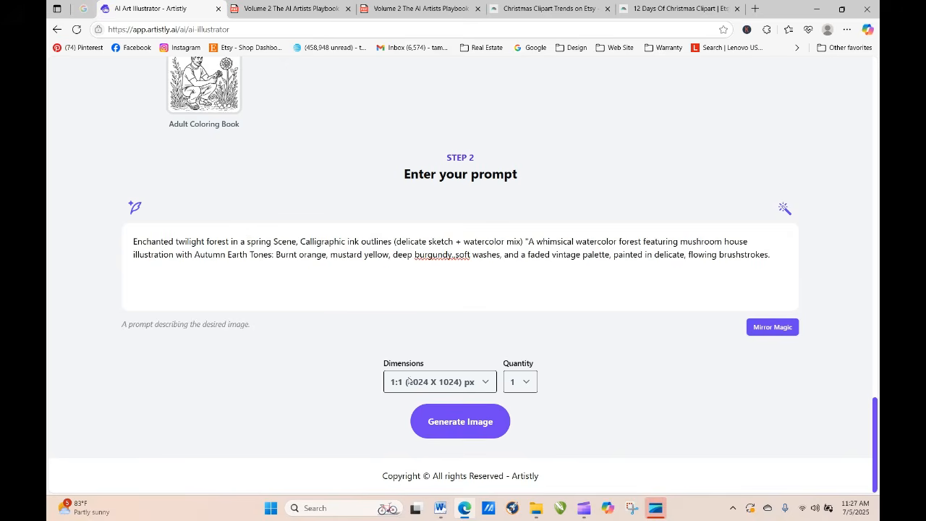
Step: Copy "Pastel Florals & Spring Hues: Soft lavender, pale yellow, mint green" from the playbook PDF's color palettes and return to the Artistly prompt
{"action": "left_click", "coordinate": [313, 13]}
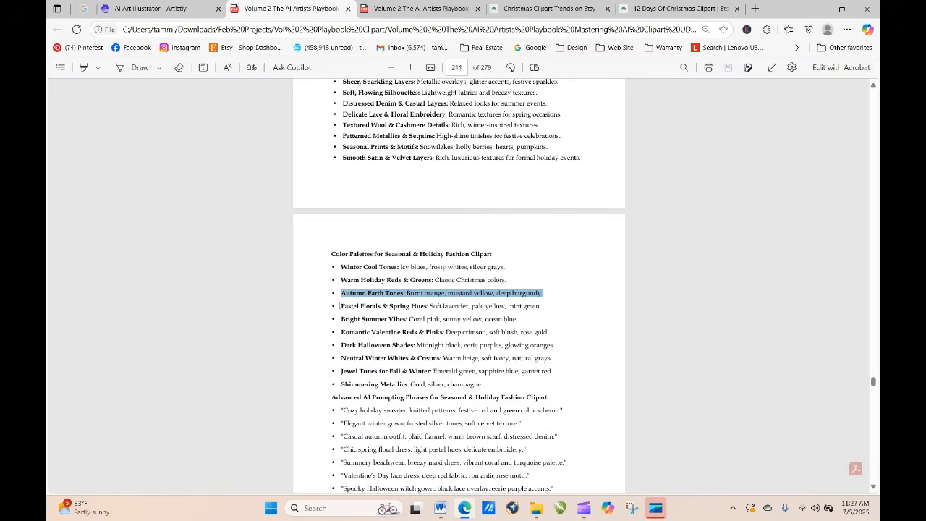
{"action": "left_click_drag", "start_coordinate": [341, 305], "coordinate": [410, 308]}
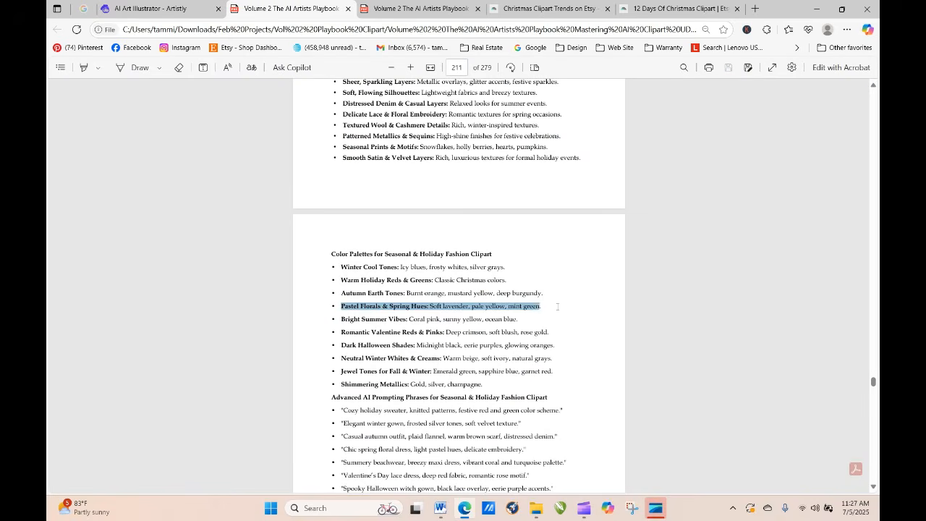
{"action": "left_click", "coordinate": [575, 282]}
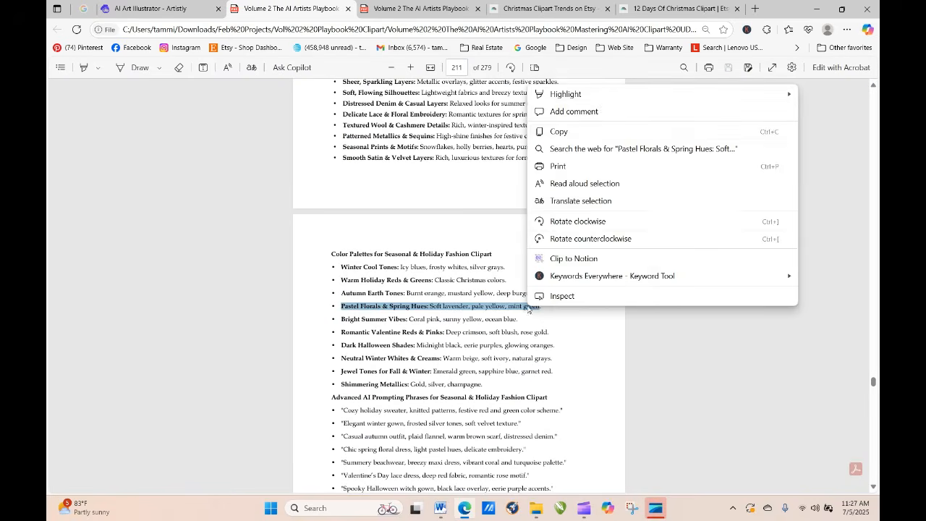
{"action": "left_click", "coordinate": [586, 131]}
{"action": "left_click", "coordinate": [150, 8]}
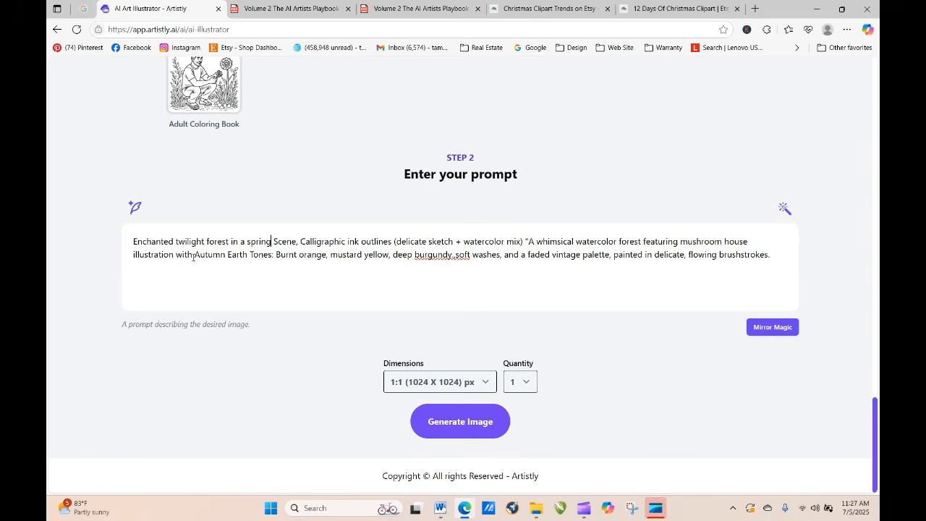
Step: Replace the Autumn Earth Tones palette in the prompt with the copied spring palette, fix the comma before "soft washes", and generate the image
{"action": "left_click_drag", "start_coordinate": [195, 254], "coordinate": [449, 267]}
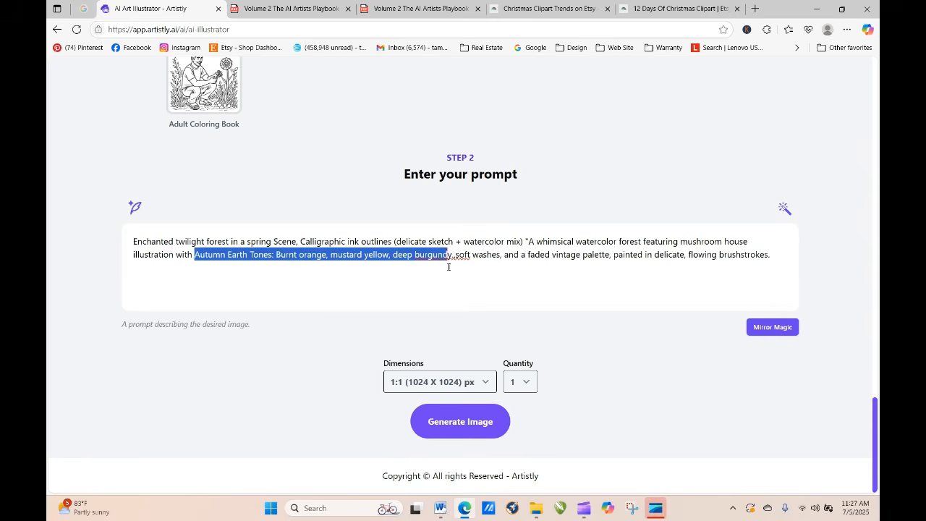
{"action": "right_click", "coordinate": [447, 258]}
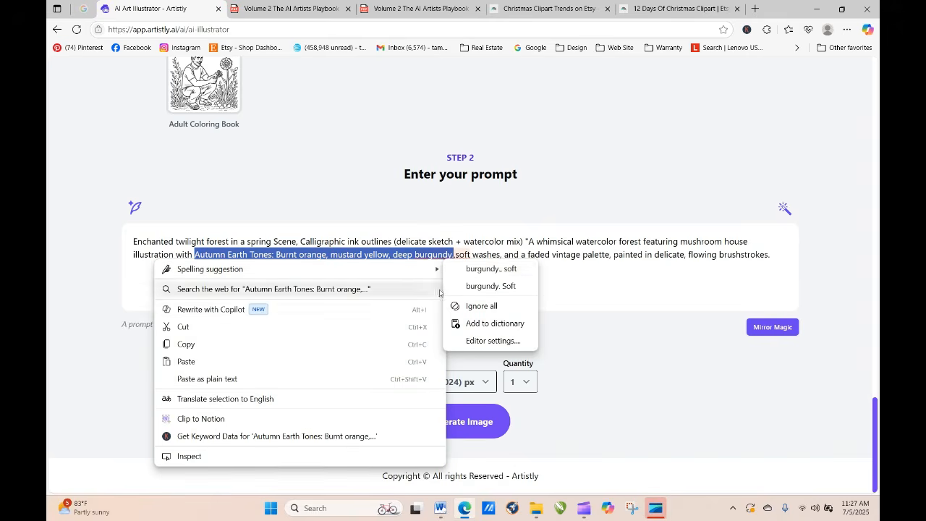
{"action": "left_click", "coordinate": [229, 361]}
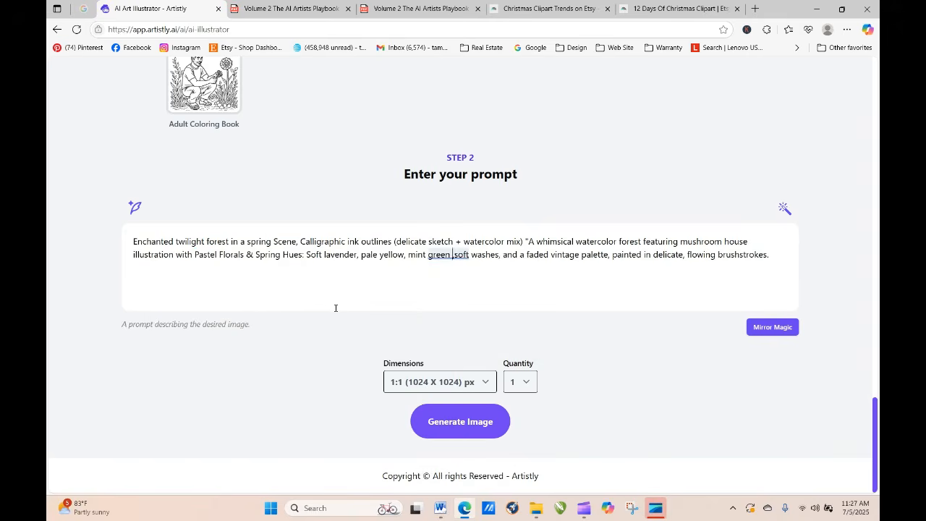
{"action": "key", "text": "BackSpace"}
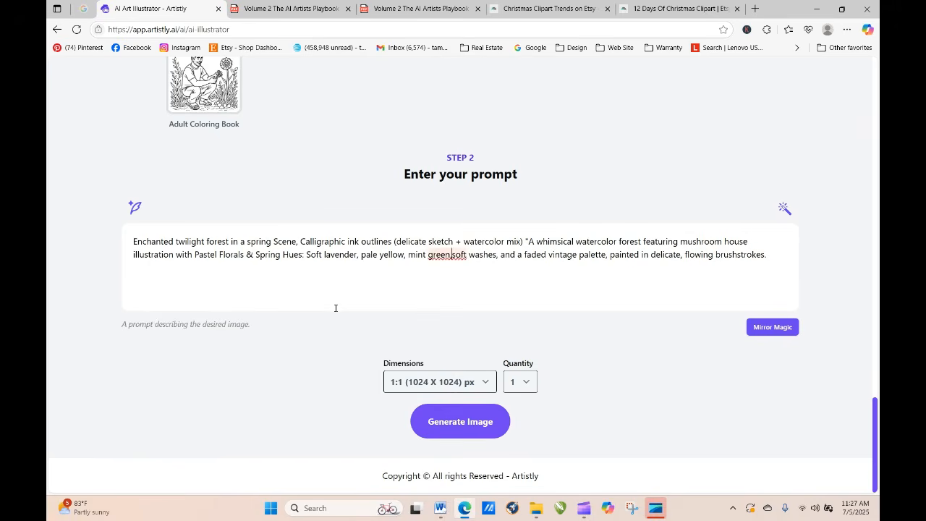
{"action": "type", "text": ","}
{"action": "left_click", "coordinate": [469, 430]}
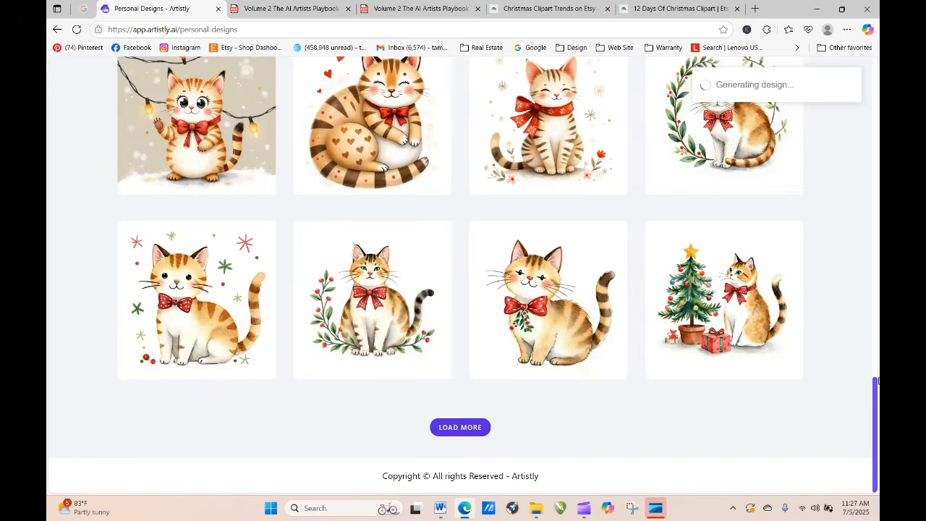
Step: Refresh the personal designs until the spring mushroom house is processed and view its details
{"action": "left_click_drag", "start_coordinate": [877, 382], "coordinate": [874, 89]}
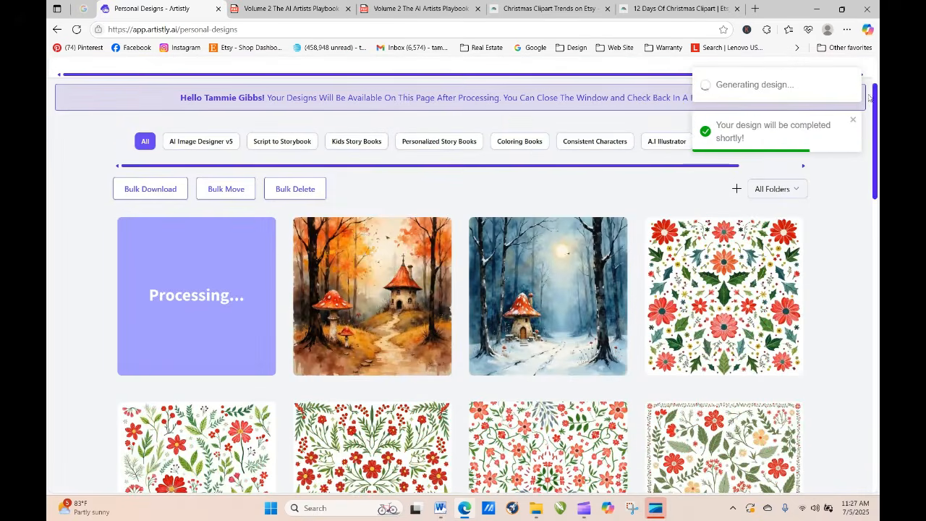
{"action": "left_click", "coordinate": [76, 30]}
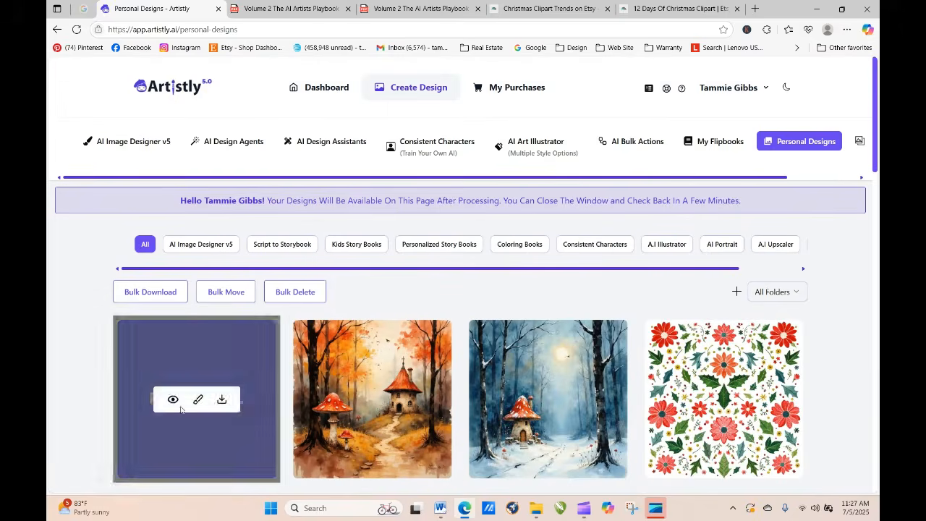
{"action": "left_click", "coordinate": [76, 30]}
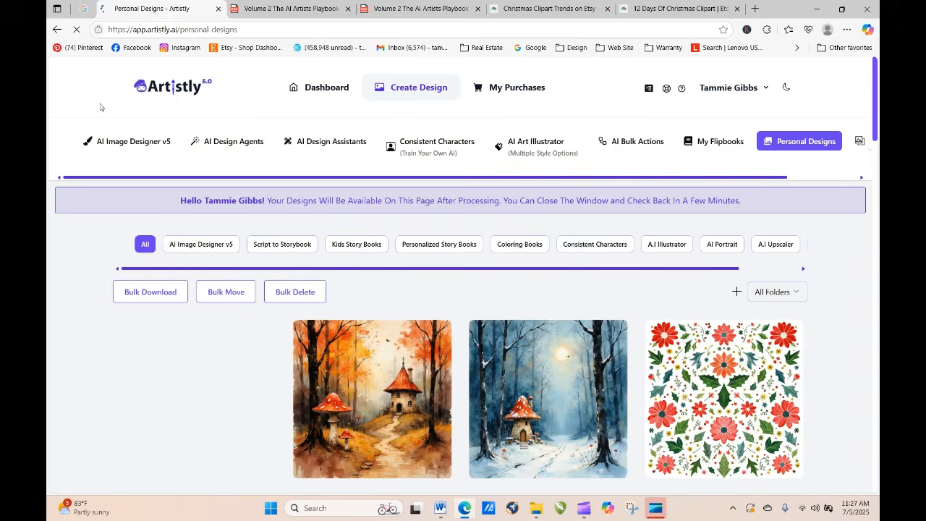
{"action": "mouse_move", "coordinate": [159, 422]}
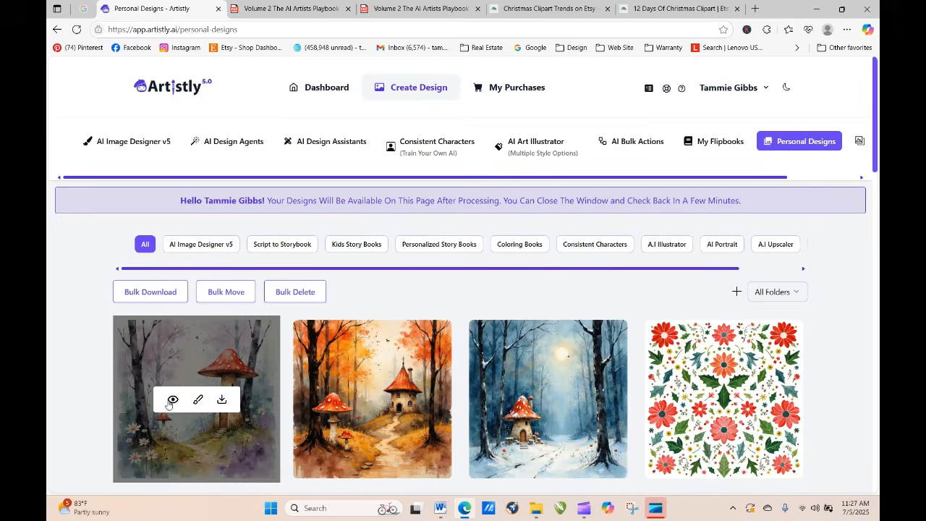
{"action": "left_click", "coordinate": [172, 400]}
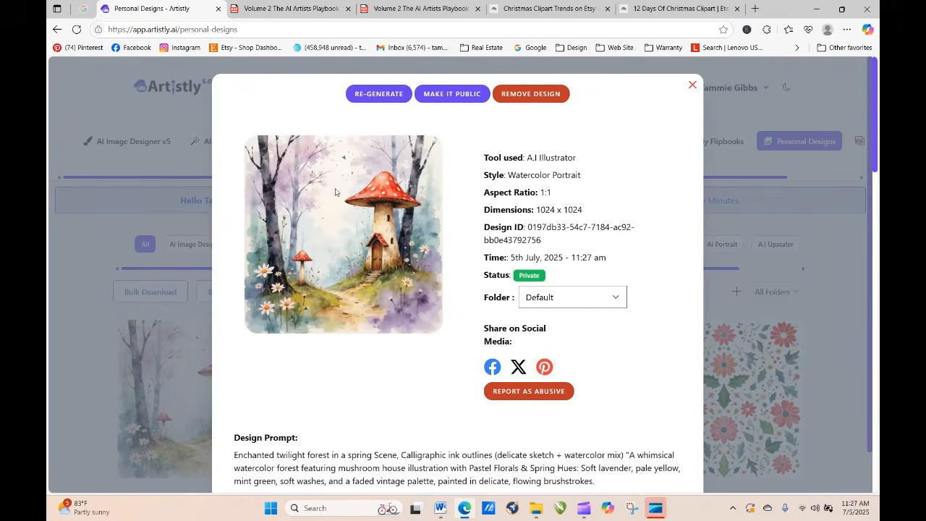
Step: Regenerate the spring mushroom house with the same prompt, raising the quantity to produce two more images
{"action": "left_click", "coordinate": [374, 95]}
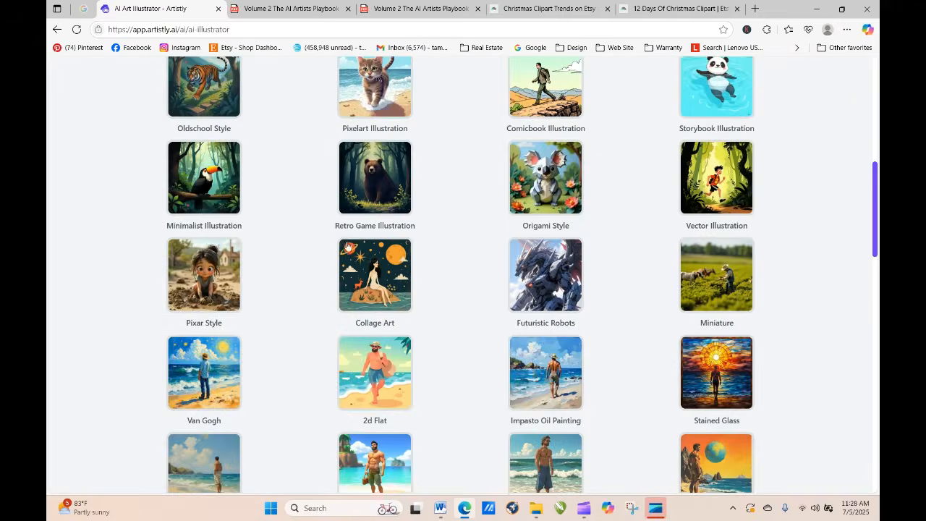
{"action": "scroll", "coordinate": [871, 226], "scroll_direction": "down", "scroll_amount": 15}
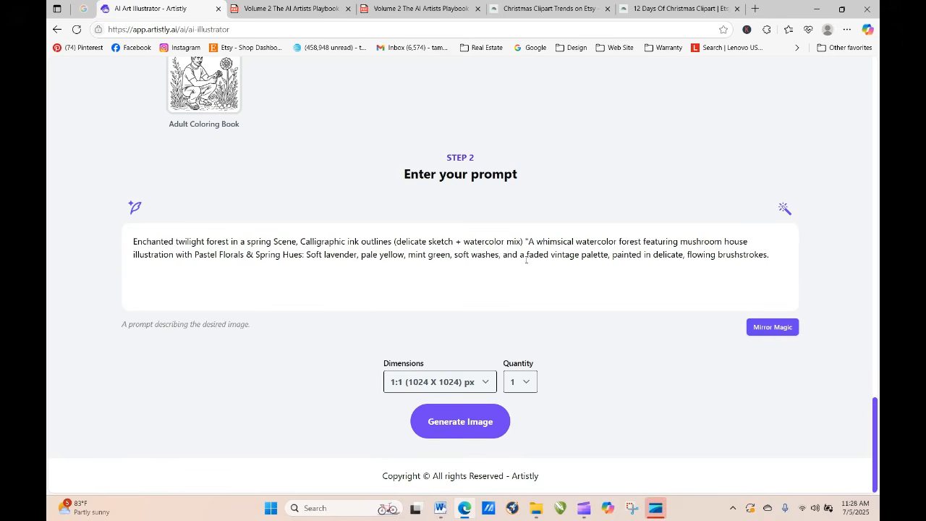
{"action": "left_click", "coordinate": [527, 392]}
{"action": "left_click", "coordinate": [527, 426]}
{"action": "left_click", "coordinate": [438, 427]}
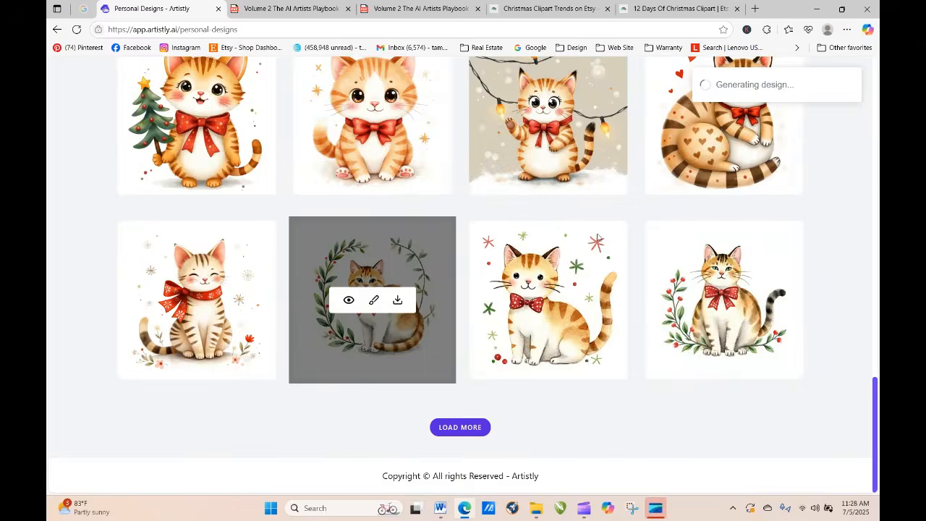
Step: Refresh the personal designs until the additional spring mushroom house images are processed
{"action": "scroll", "coordinate": [380, 161], "scroll_direction": "up", "scroll_amount": 15}
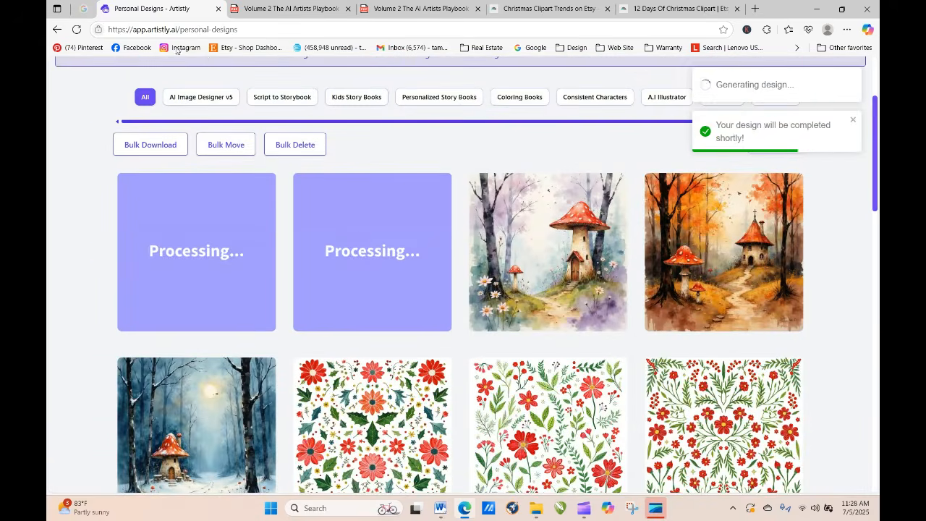
{"action": "left_click", "coordinate": [76, 29]}
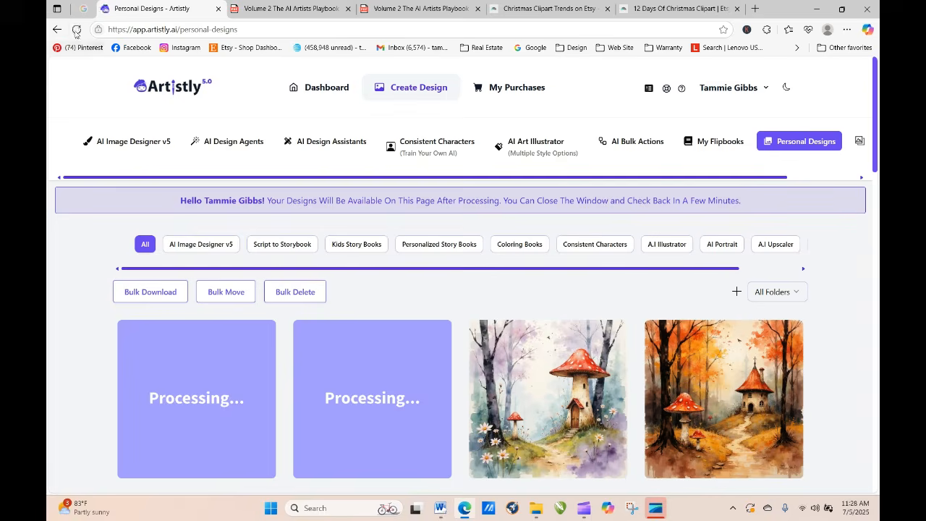
{"action": "left_click", "coordinate": [76, 31]}
{"action": "left_click", "coordinate": [76, 29]}
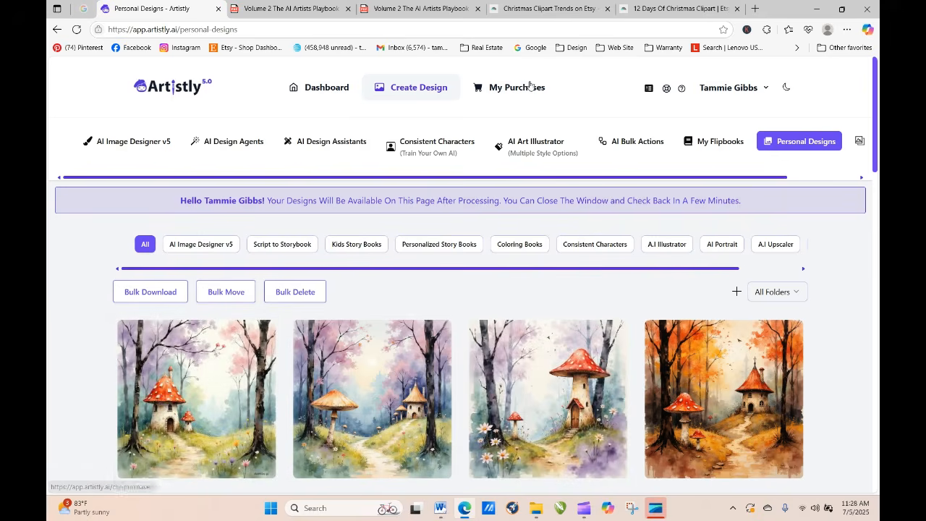
Step: Open Canva in a new browser tab and create a blank portrait flyer of 8.5 × 11 in
{"action": "left_click", "coordinate": [756, 10]}
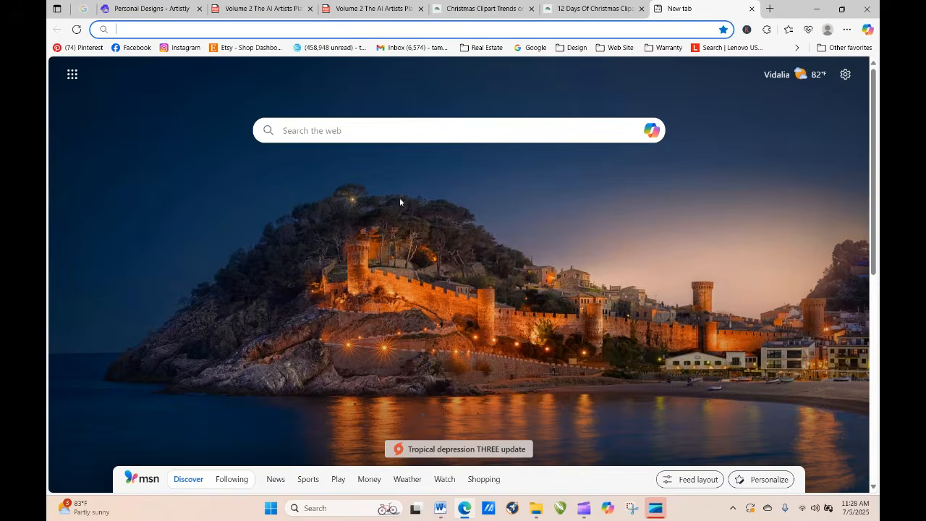
{"action": "left_click", "coordinate": [572, 47]}
{"action": "left_click", "coordinate": [625, 99]}
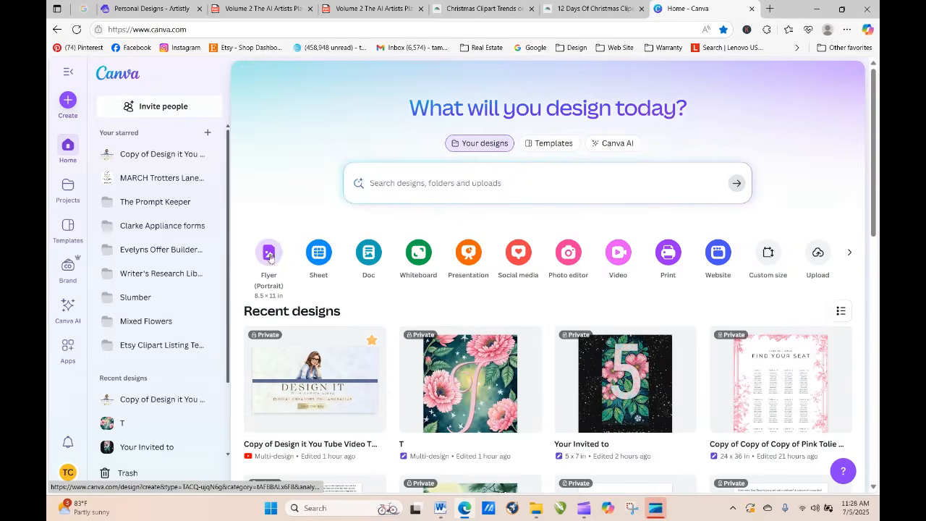
{"action": "left_click", "coordinate": [269, 253]}
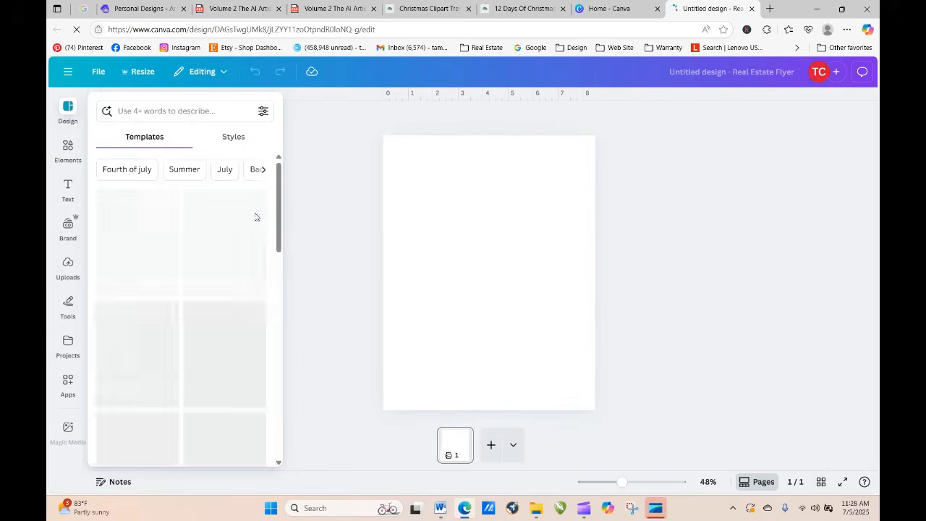
Step: Download the newest spring mushroom house and the earlier tall red-capped one from Artistly, then switch to the Canva home page
{"action": "left_click", "coordinate": [142, 9]}
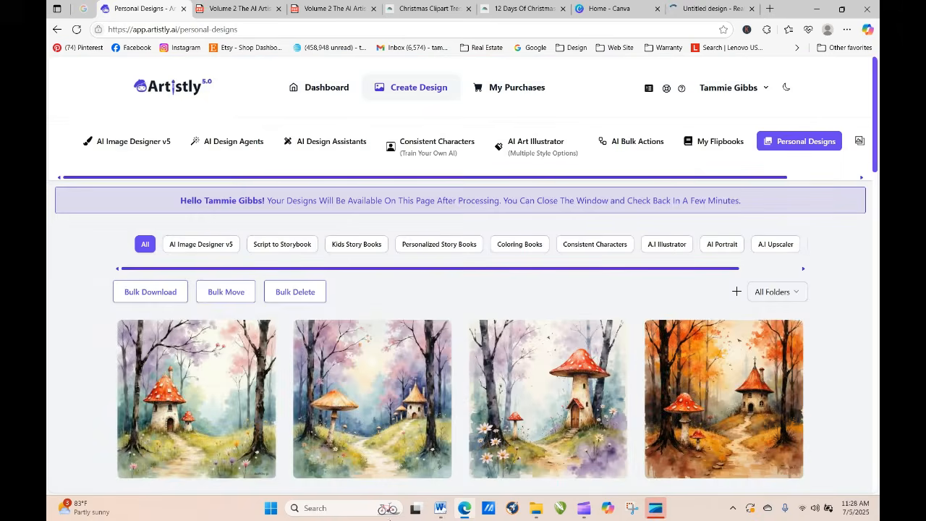
{"action": "left_click", "coordinate": [222, 400]}
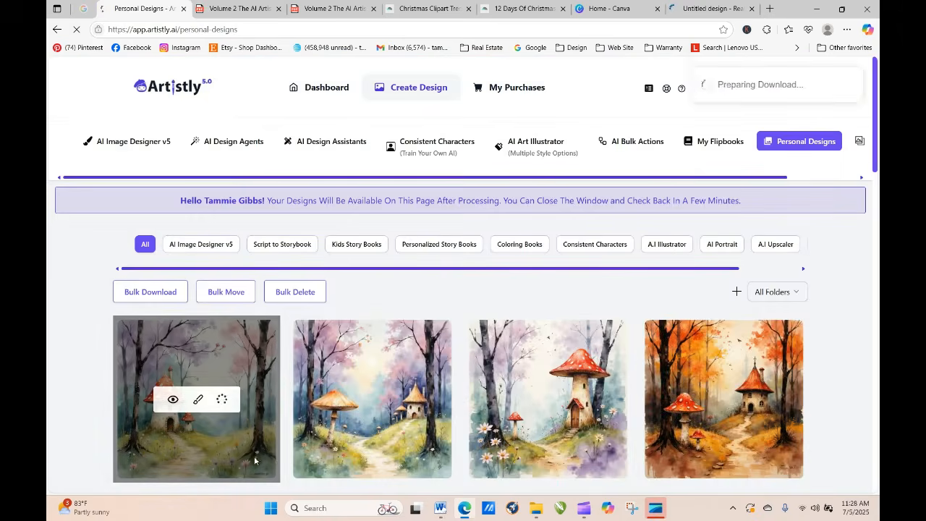
{"action": "left_click", "coordinate": [577, 399]}
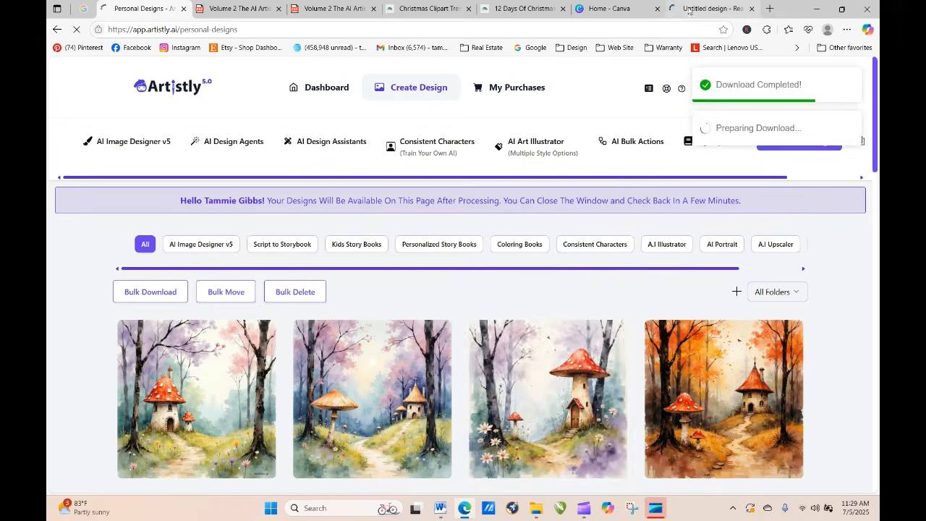
{"action": "left_click", "coordinate": [615, 9]}
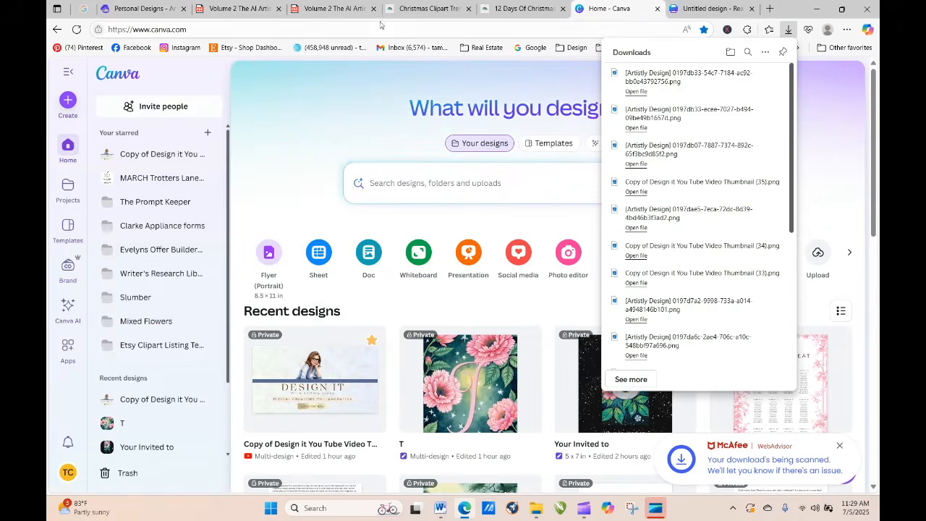
Step: Upload the two downloaded spring mushroom house images from the Downloads folder into the blank flyer design
{"action": "left_click", "coordinate": [706, 9]}
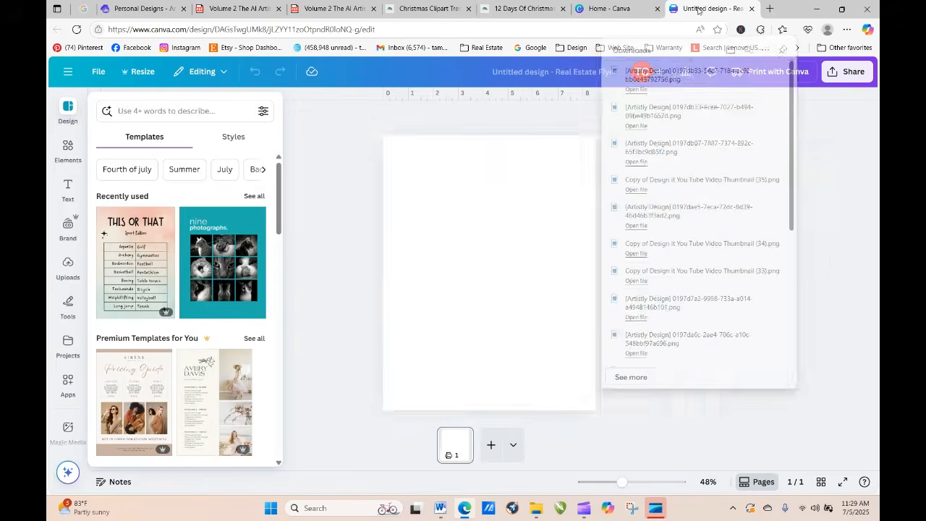
{"action": "left_click", "coordinate": [494, 174]}
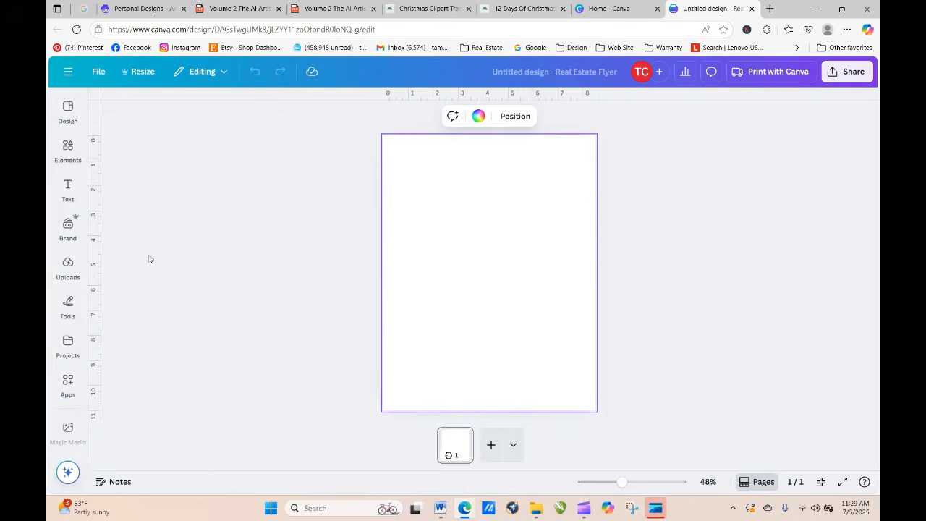
{"action": "left_click", "coordinate": [68, 269]}
{"action": "left_click", "coordinate": [186, 130]}
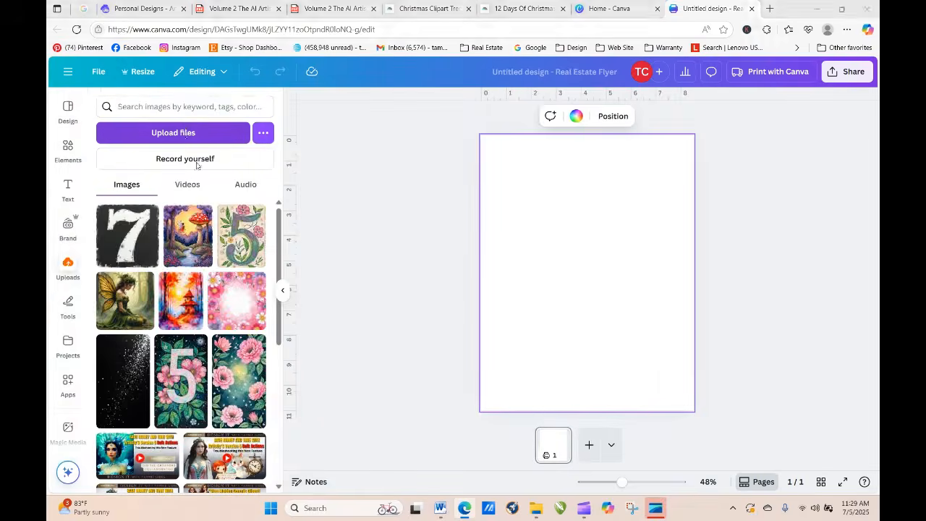
{"action": "left_click", "coordinate": [203, 141]}
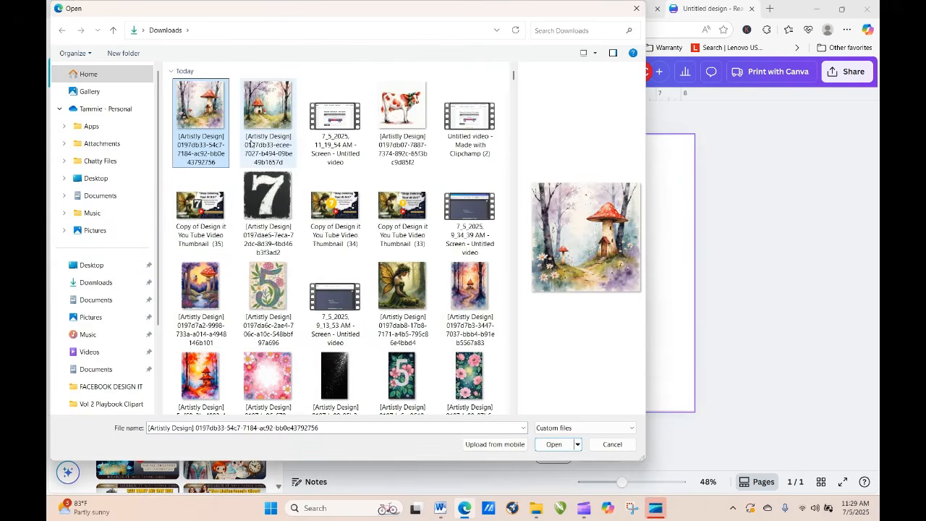
{"action": "left_click", "coordinate": [264, 150], "text": "ctrl"}
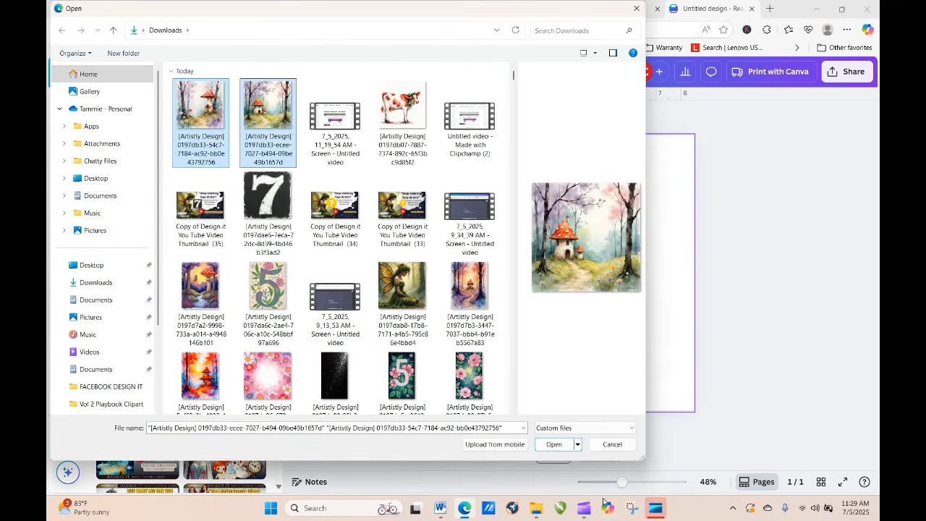
{"action": "left_click", "coordinate": [553, 444]}
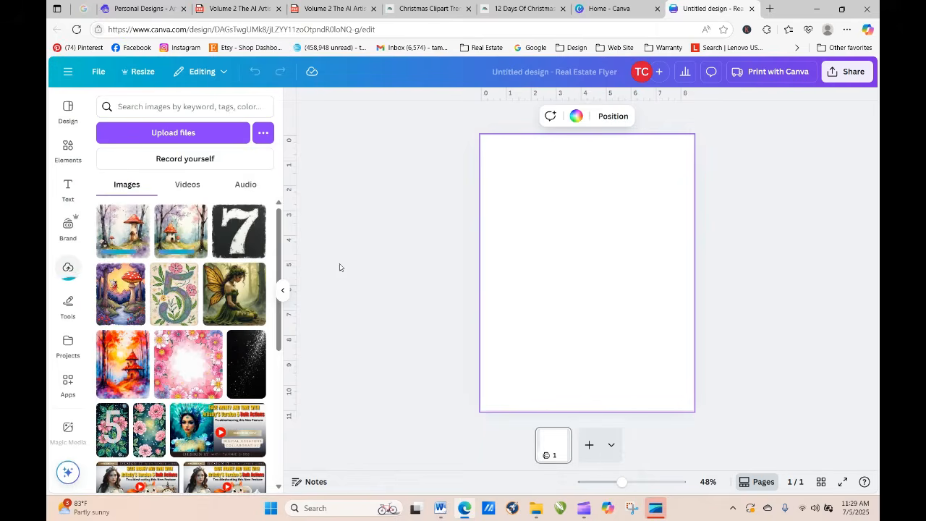
Step: Add the tall red-capped mushroom house image to the page and align it with the page's upper left corner
{"action": "mouse_move", "coordinate": [131, 237]}
{"action": "left_mouse_down"}
{"action": "mouse_move", "coordinate": [341, 192]}
{"action": "mouse_move", "coordinate": [125, 243]}
{"action": "left_mouse_up"}
{"action": "left_click", "coordinate": [125, 243]}
{"action": "left_click_drag", "start_coordinate": [639, 335], "coordinate": [552, 244]}
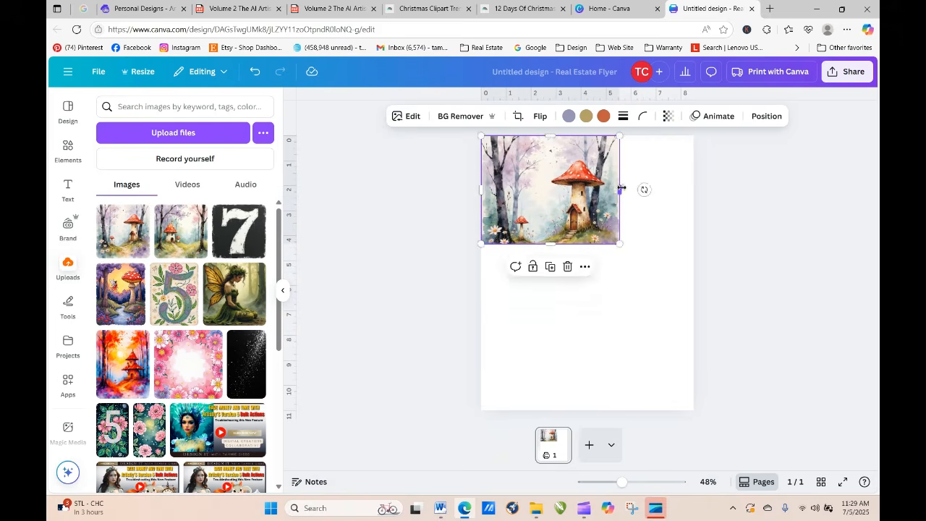
Step: Stretch the mushroom house image to the full page width and extend it down over a bit more than half the page
{"action": "left_click_drag", "start_coordinate": [620, 189], "coordinate": [694, 190]}
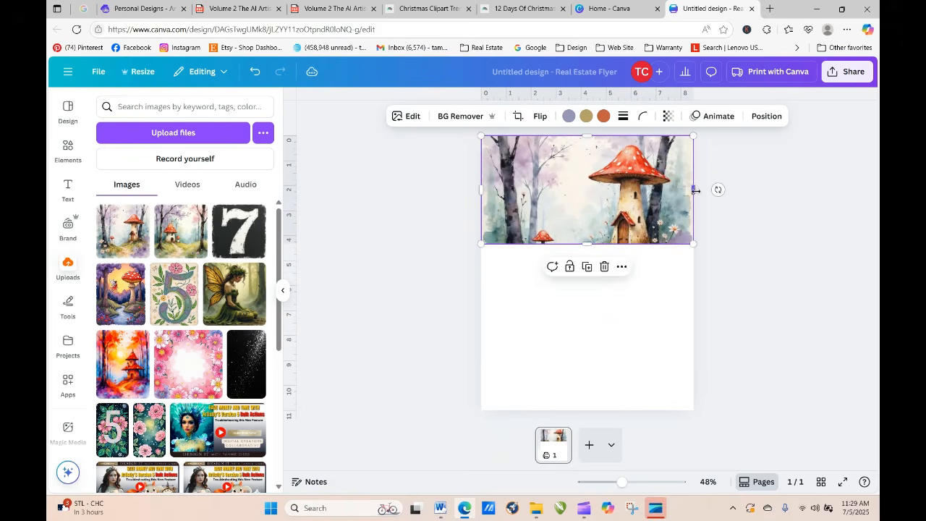
{"action": "left_click_drag", "start_coordinate": [588, 244], "coordinate": [615, 274]}
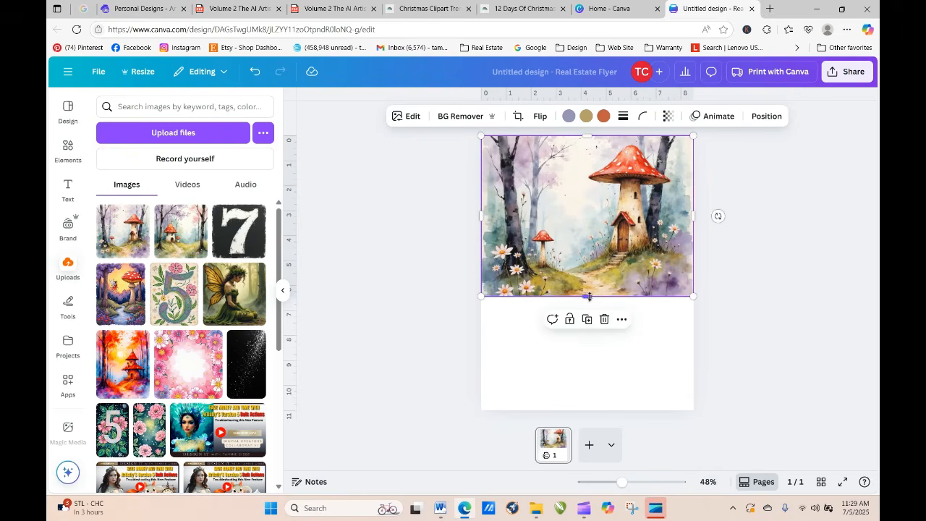
{"action": "left_click", "coordinate": [507, 345]}
{"action": "left_click", "coordinate": [489, 287]}
{"action": "left_click_drag", "start_coordinate": [482, 217], "coordinate": [477, 216]}
{"action": "left_click", "coordinate": [504, 336]}
{"action": "left_click", "coordinate": [467, 351]}
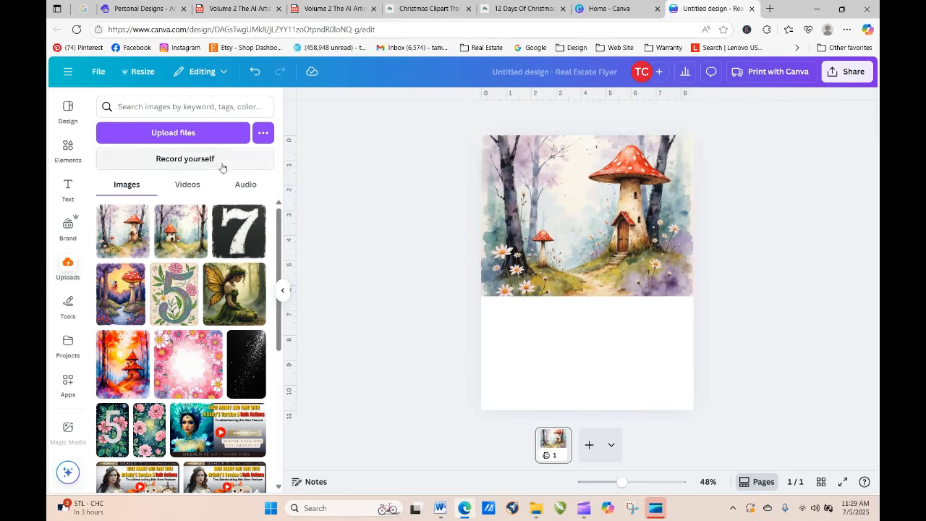
Step: Search the design templates for calendar 2025 and browse the results
{"action": "left_click", "coordinate": [69, 110]}
{"action": "left_click", "coordinate": [128, 107]}
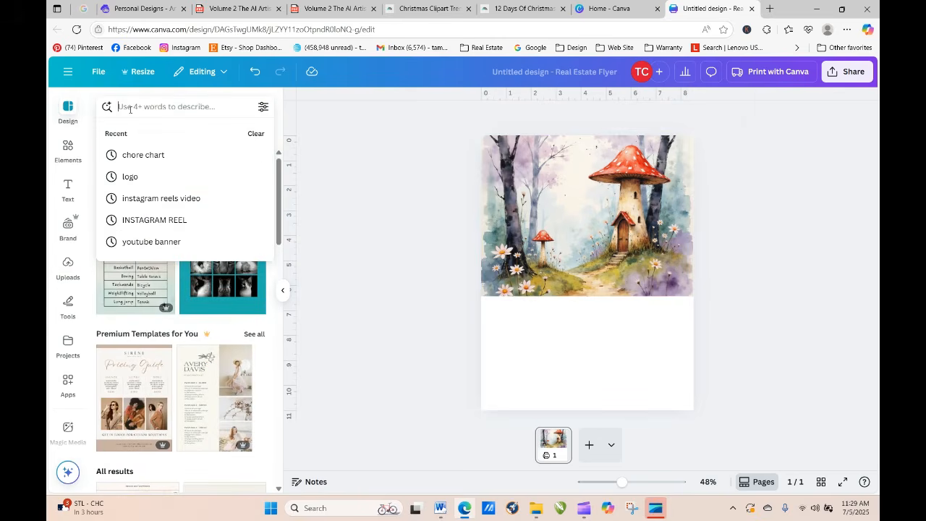
{"action": "type", "text": "calendar"}
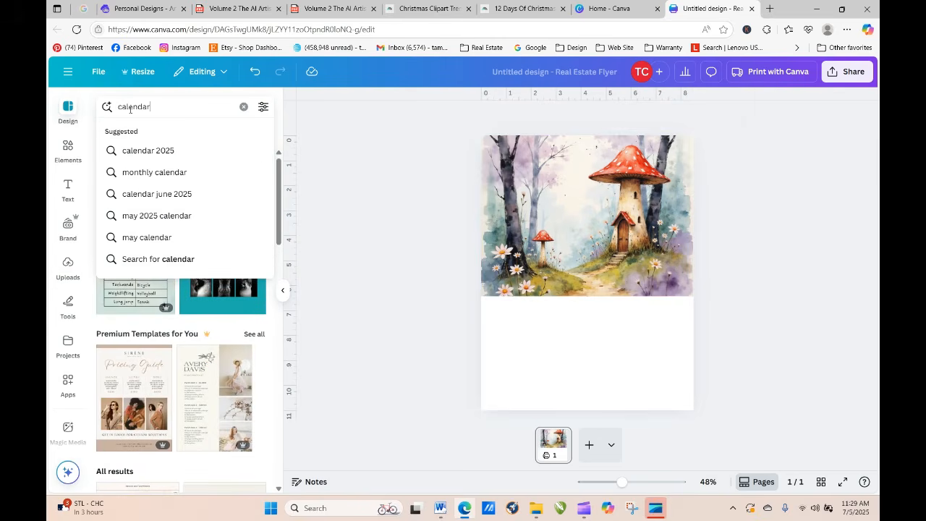
{"action": "left_click", "coordinate": [164, 151]}
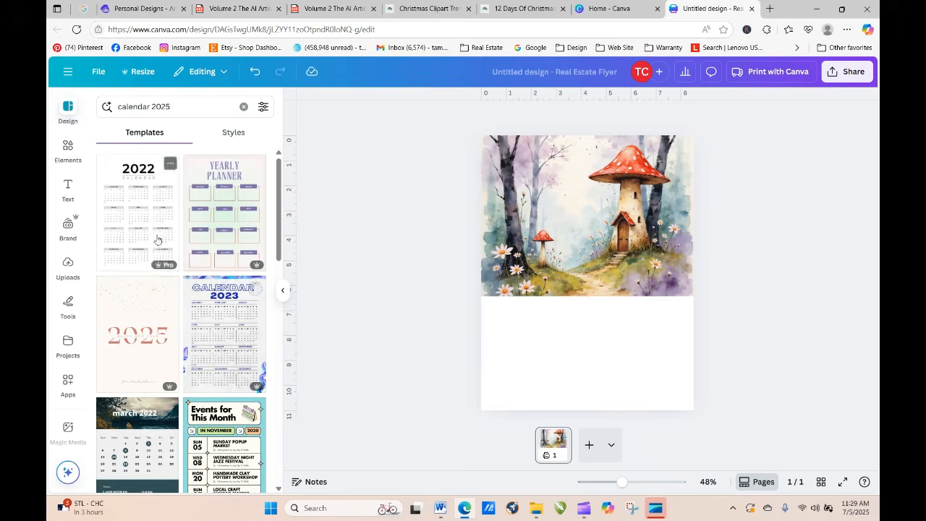
{"action": "left_click_drag", "start_coordinate": [279, 209], "coordinate": [292, 357]}
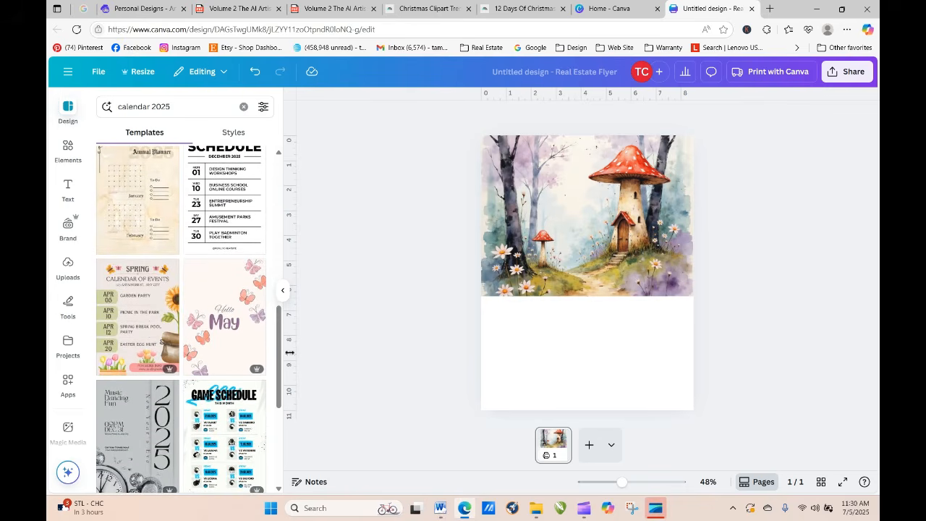
Step: Search the templates for calendar 2025 may, try the March 2022 calendar template on the mushroom page, and undo it
{"action": "left_click", "coordinate": [190, 107]}
{"action": "type", "text": "may"}
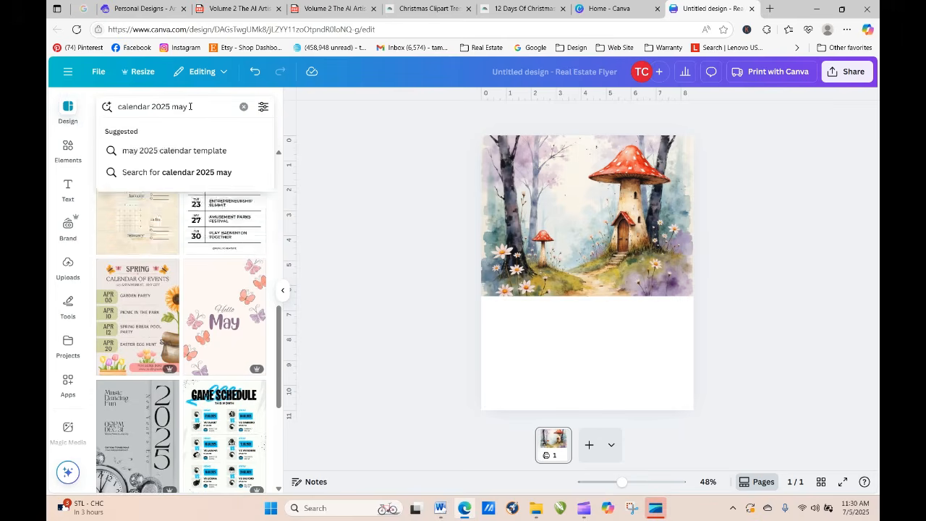
{"action": "key", "text": "Return"}
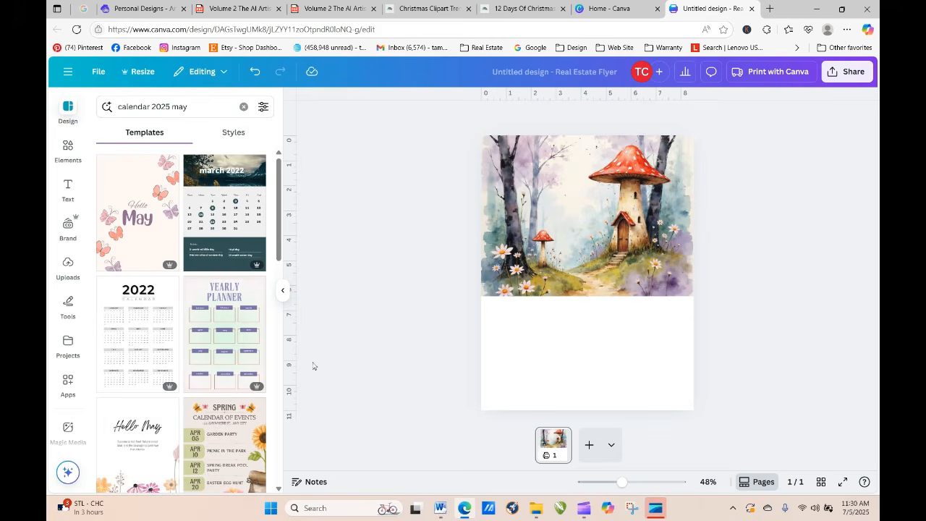
{"action": "left_click", "coordinate": [239, 220]}
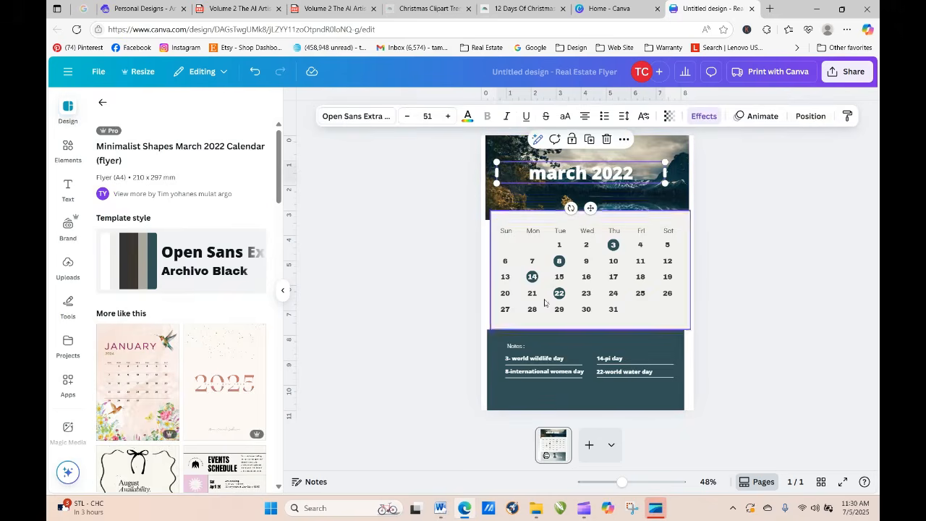
{"action": "left_click", "coordinate": [255, 72]}
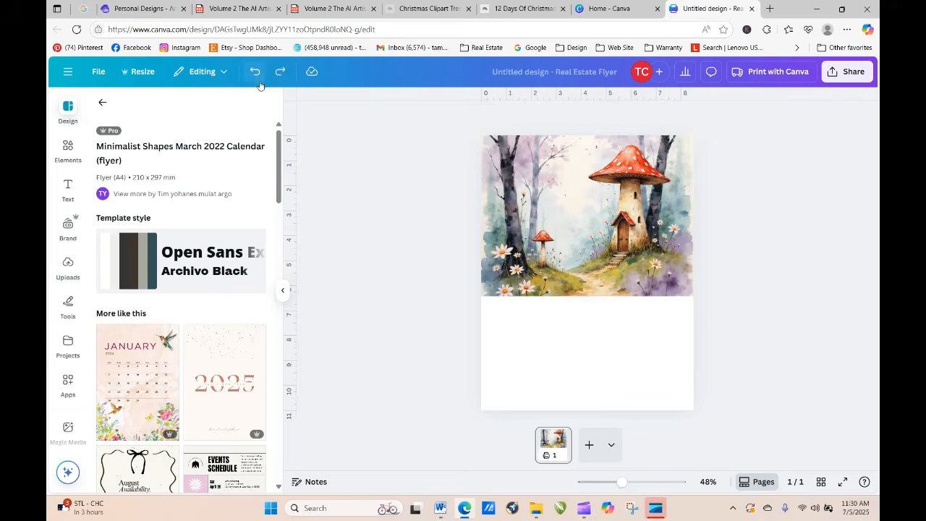
Step: Add a blank second page, return to the main template list, and browse it for a calendar
{"action": "left_click", "coordinate": [590, 447]}
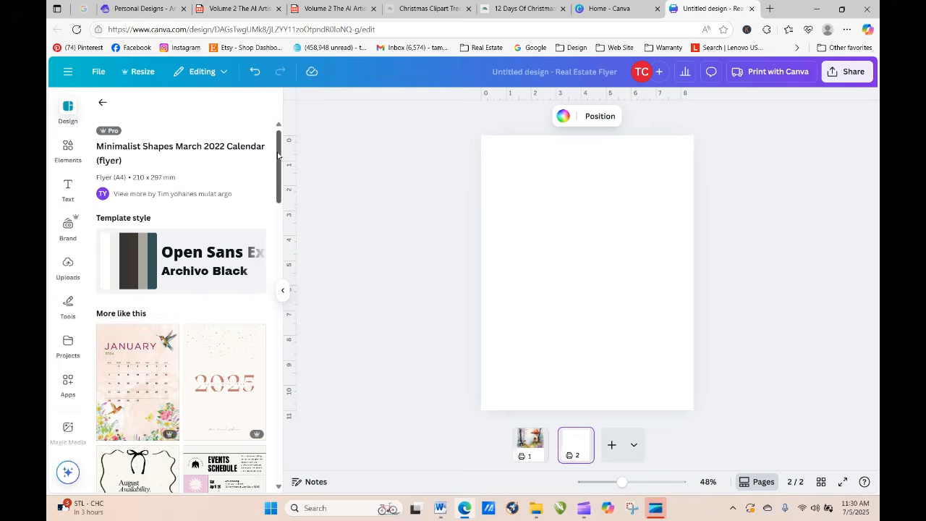
{"action": "left_click_drag", "start_coordinate": [281, 157], "coordinate": [290, 208]}
{"action": "left_click", "coordinate": [103, 99]}
{"action": "scroll", "coordinate": [284, 295], "scroll_direction": "down", "scroll_amount": 5}
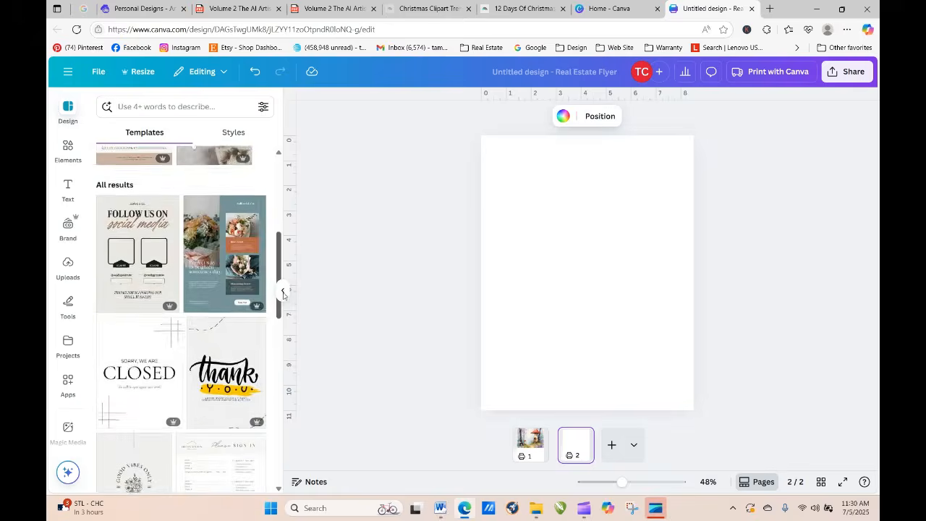
{"action": "scroll", "coordinate": [284, 295], "scroll_direction": "down", "scroll_amount": 10}
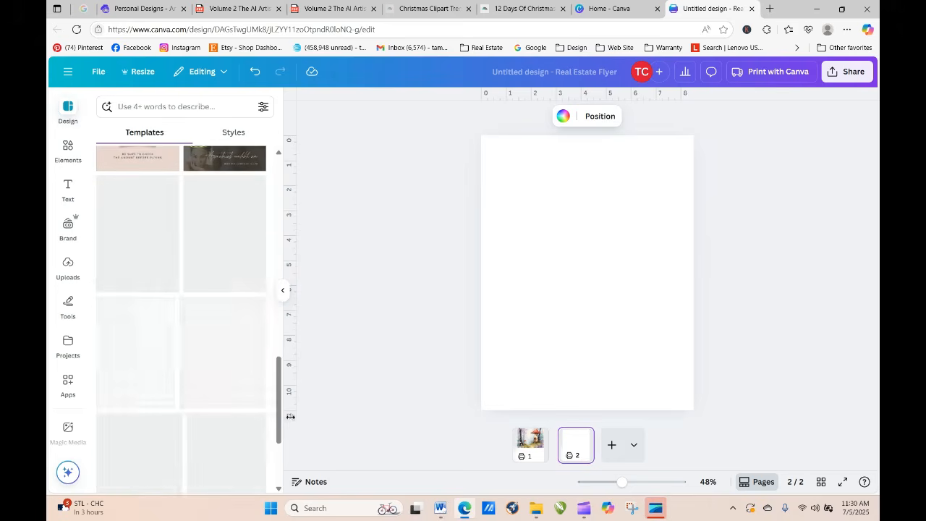
Step: Search the templates for march calendar and look through the results for a usable month layout
{"action": "left_click", "coordinate": [186, 108]}
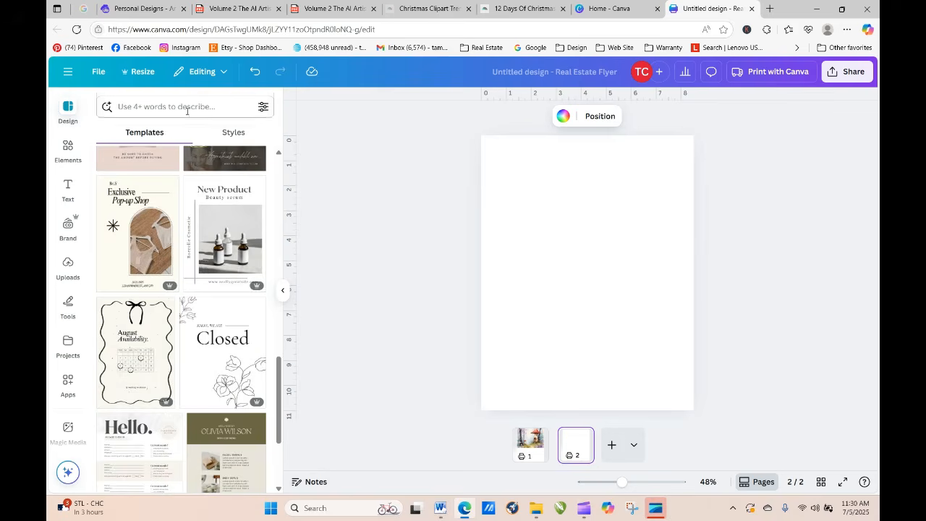
{"action": "type", "text": "march clan"}
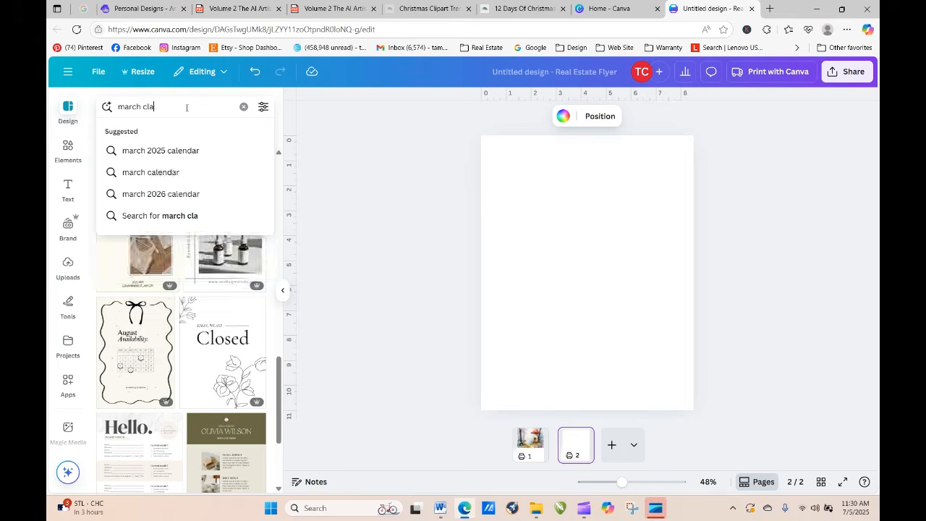
{"action": "key", "text": "BackSpace"}
{"action": "key", "text": "BackSpace"}
{"action": "key", "text": "BackSpace"}
{"action": "type", "text": "a"}
{"action": "key", "text": "Return"}
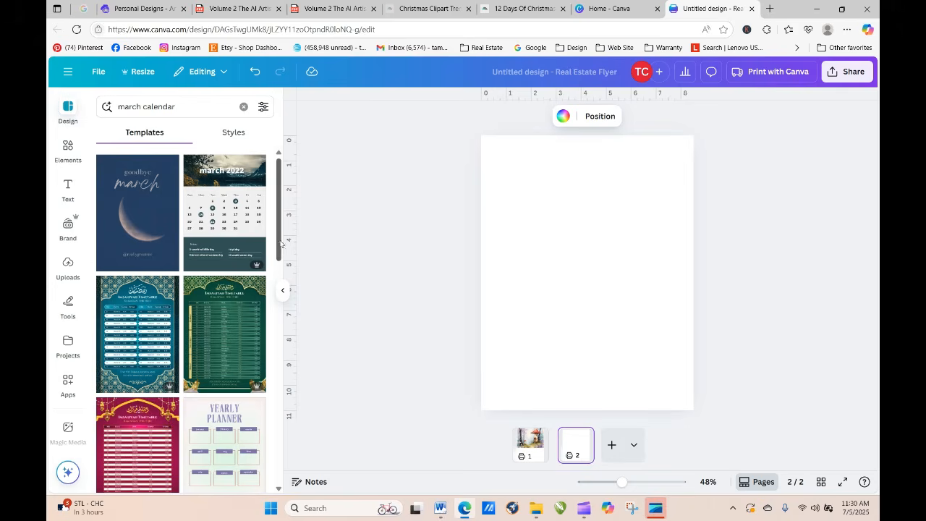
{"action": "left_click_drag", "start_coordinate": [279, 246], "coordinate": [287, 378]}
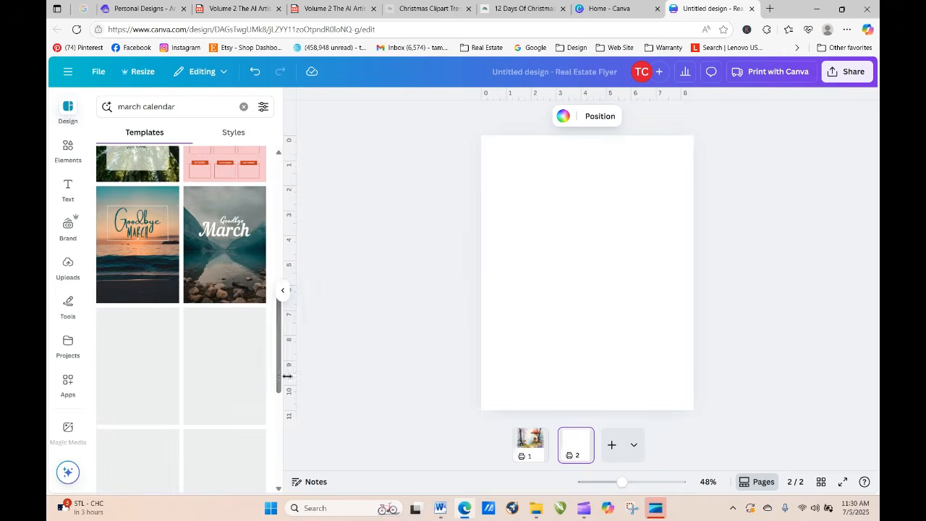
{"action": "left_click_drag", "start_coordinate": [281, 341], "coordinate": [290, 418]}
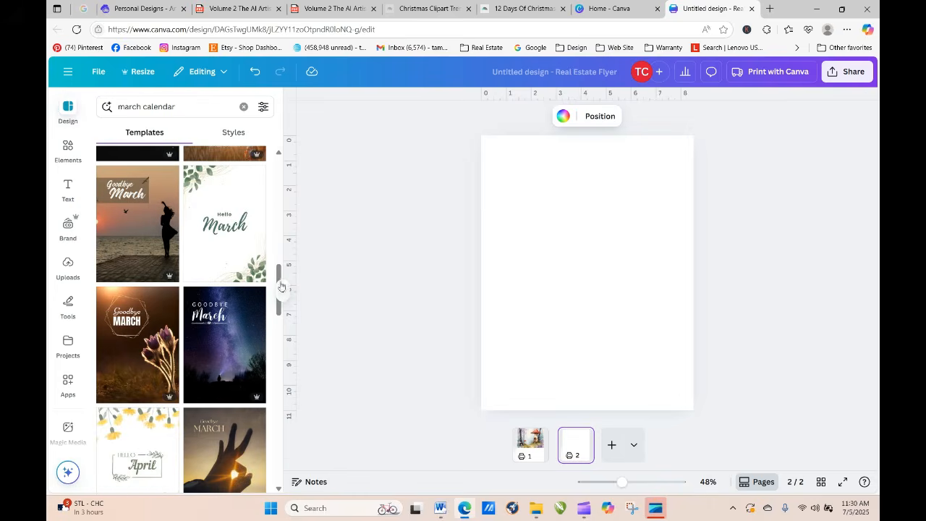
{"action": "left_click_drag", "start_coordinate": [281, 286], "coordinate": [288, 360]}
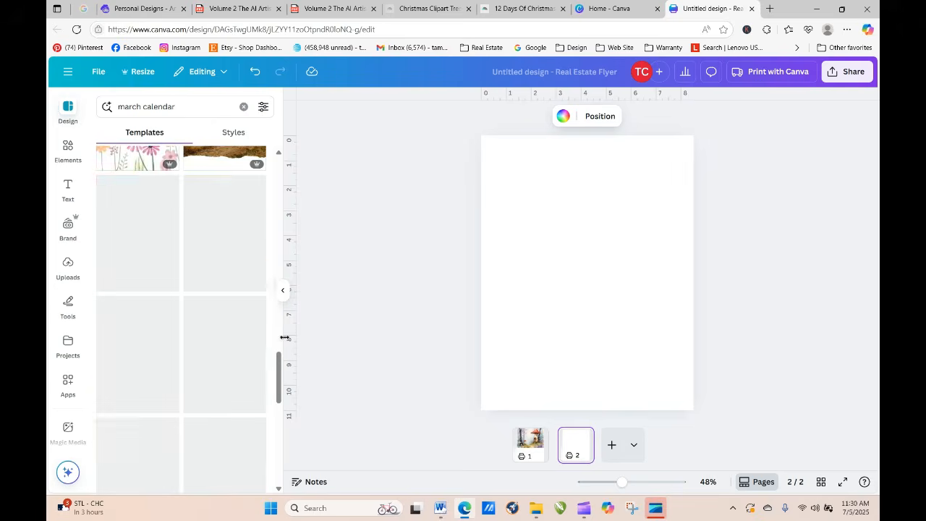
{"action": "left_click", "coordinate": [141, 114]}
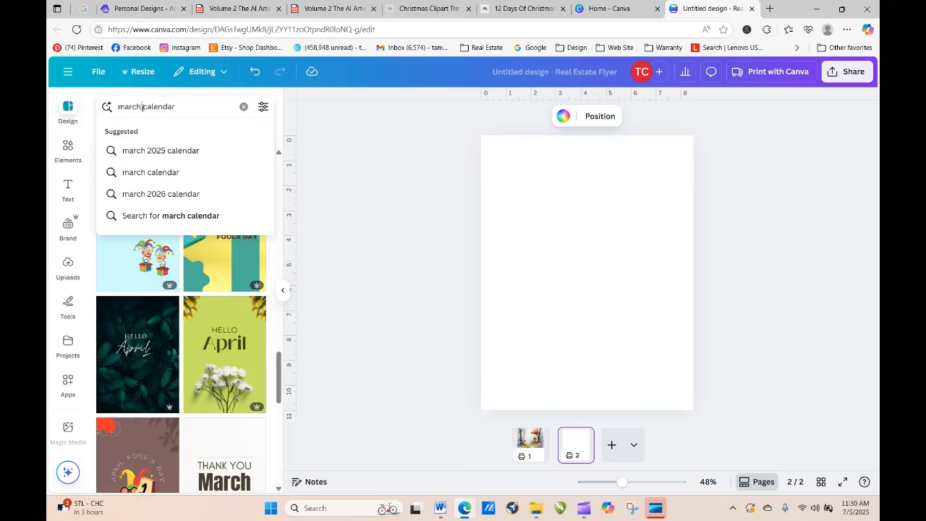
{"action": "double_click", "coordinate": [134, 109]}
{"action": "key", "text": "BackSpace"}
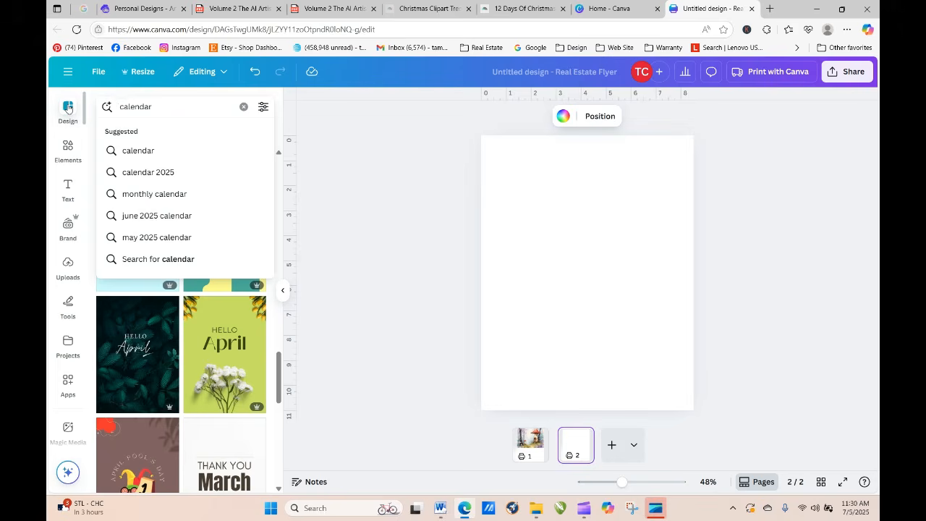
{"action": "left_click", "coordinate": [86, 114]}
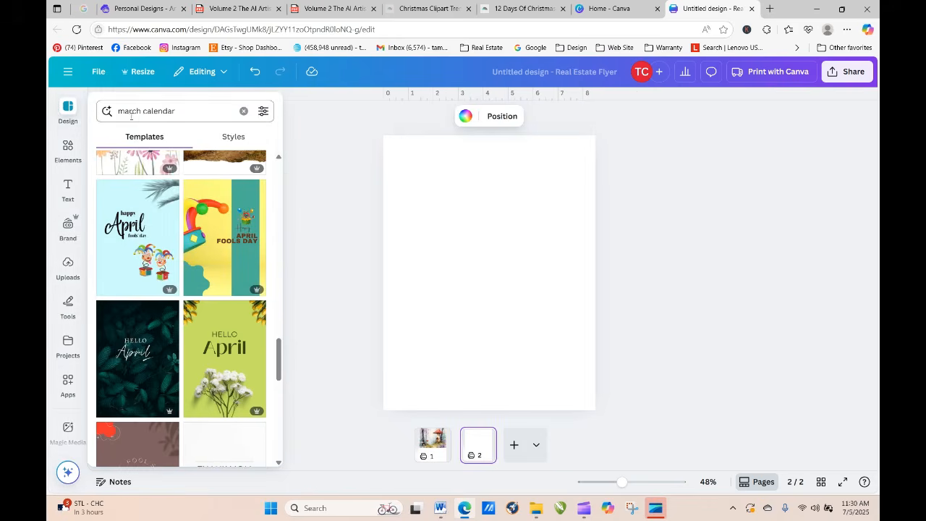
{"action": "left_click", "coordinate": [71, 111]}
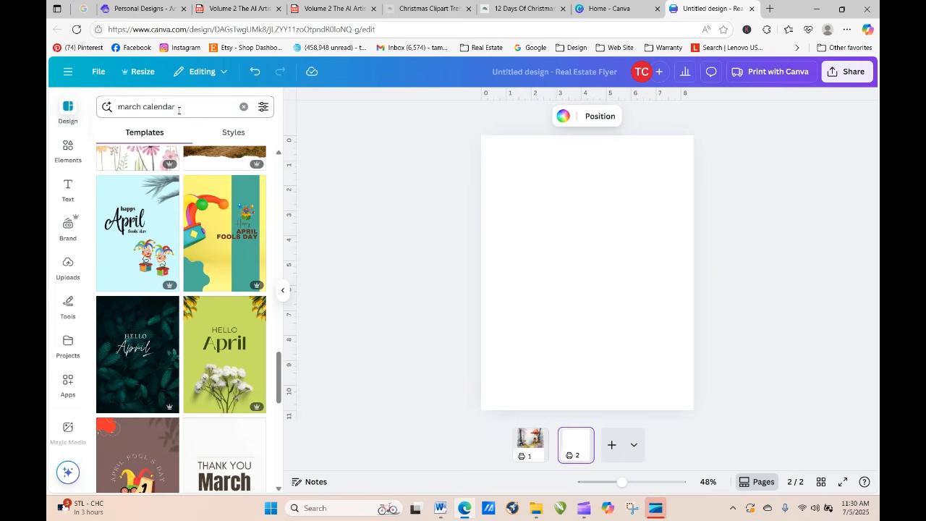
Step: Rerun the march calendar search and apply the Minimalist Shapes March 2022 Calendar template to the second page
{"action": "left_click", "coordinate": [178, 110]}
{"action": "left_click", "coordinate": [175, 173]}
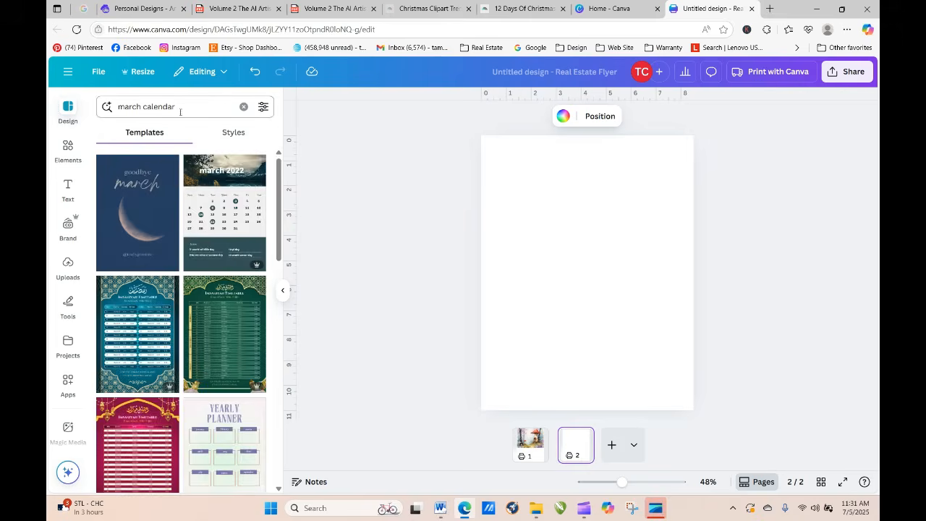
{"action": "left_click", "coordinate": [222, 205]}
{"action": "left_click", "coordinate": [609, 240]}
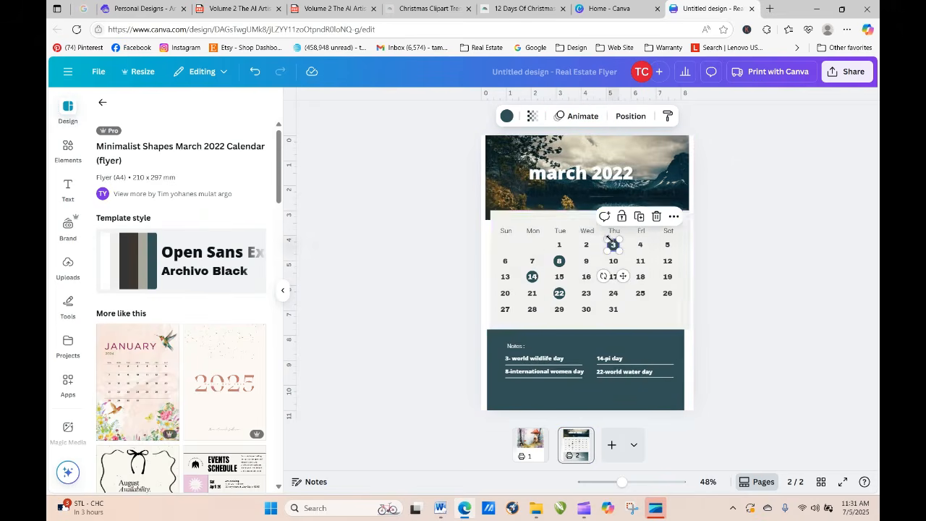
{"action": "left_click", "coordinate": [448, 248]}
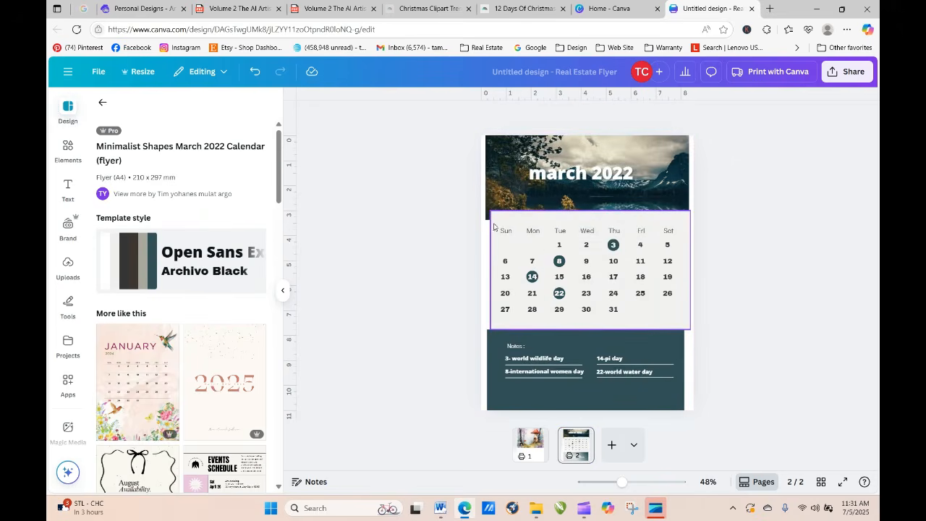
Step: Remove the off-white panel behind the date grid on the second page
{"action": "left_click", "coordinate": [494, 222]}
{"action": "left_click_drag", "start_coordinate": [504, 223], "coordinate": [194, 138]}
{"action": "left_click_drag", "start_coordinate": [468, 225], "coordinate": [690, 321]}
{"action": "right_click", "coordinate": [609, 285]}
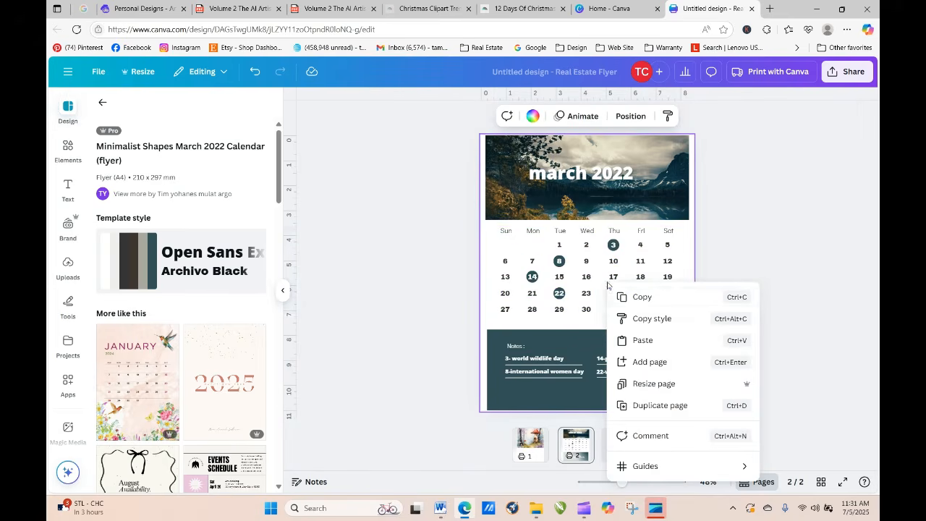
{"action": "left_click", "coordinate": [441, 277]}
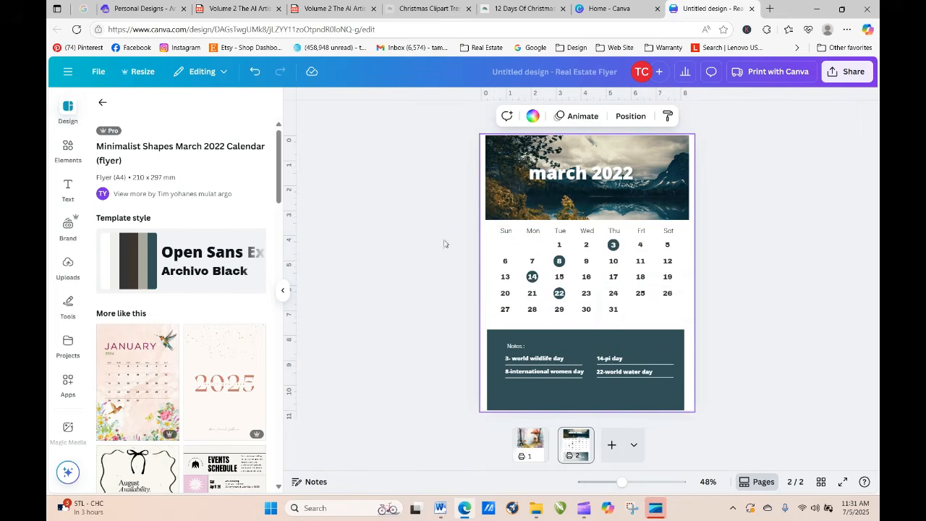
Step: Group the date grid with the header photo and move the group onto the lower part of the mushroom house page
{"action": "left_click_drag", "start_coordinate": [446, 220], "coordinate": [716, 327]}
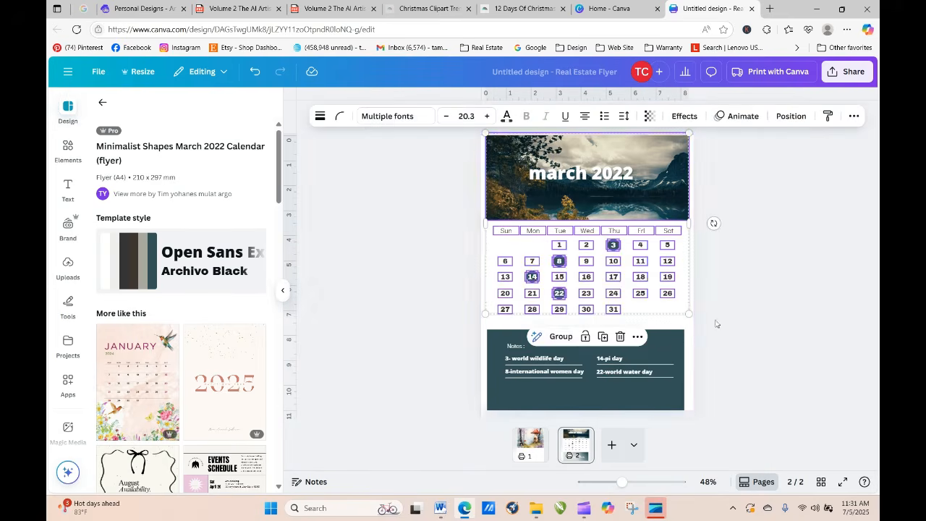
{"action": "left_click", "coordinate": [558, 338]}
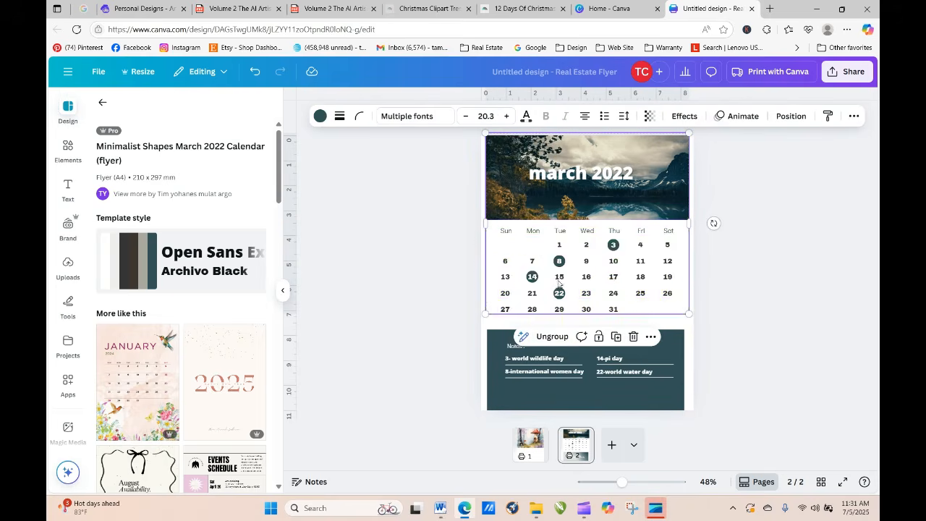
{"action": "left_click_drag", "start_coordinate": [559, 277], "coordinate": [540, 447]}
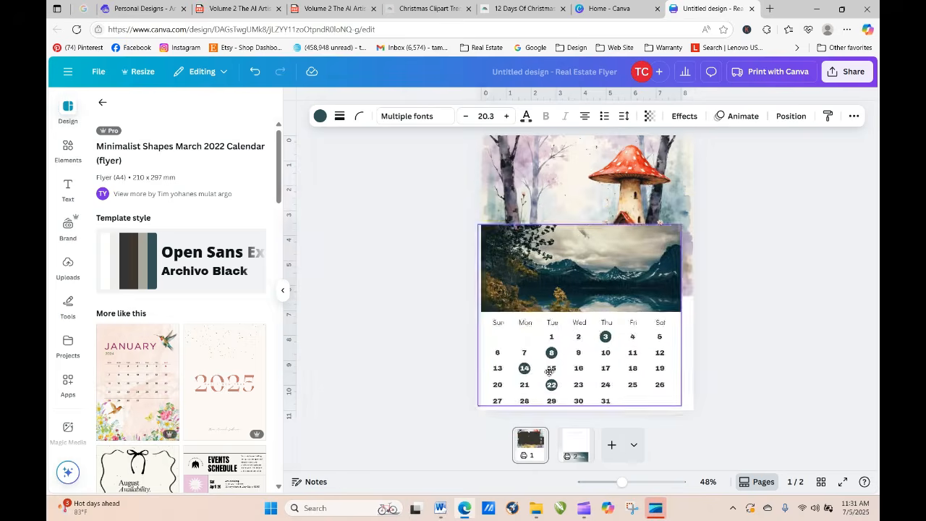
{"action": "left_click_drag", "start_coordinate": [557, 402], "coordinate": [557, 365]}
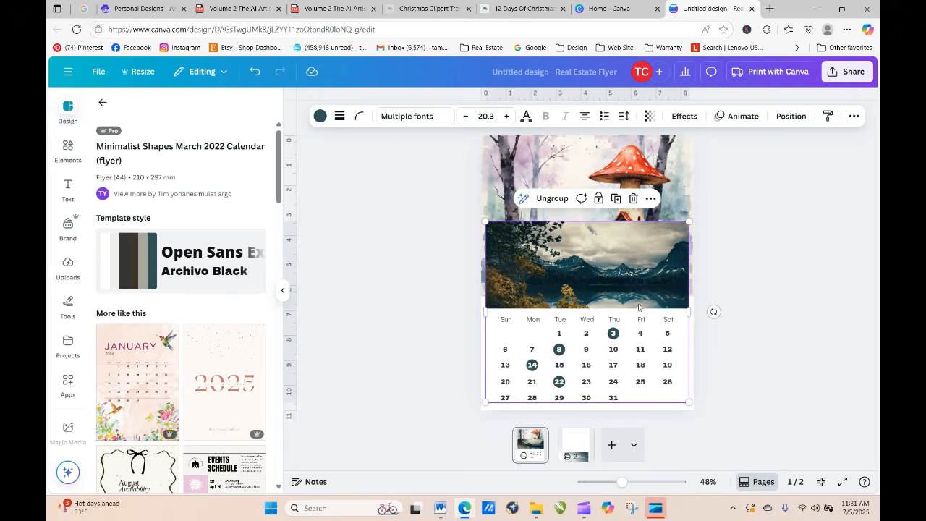
Step: Ungroup the calendar elements on the mushroom house page and take the mountain lake photo off the page
{"action": "left_click", "coordinate": [552, 199]}
{"action": "left_click", "coordinate": [771, 310]}
{"action": "left_click", "coordinate": [667, 290]}
{"action": "left_click_drag", "start_coordinate": [634, 281], "coordinate": [362, 238]}
{"action": "left_click", "coordinate": [733, 308]}
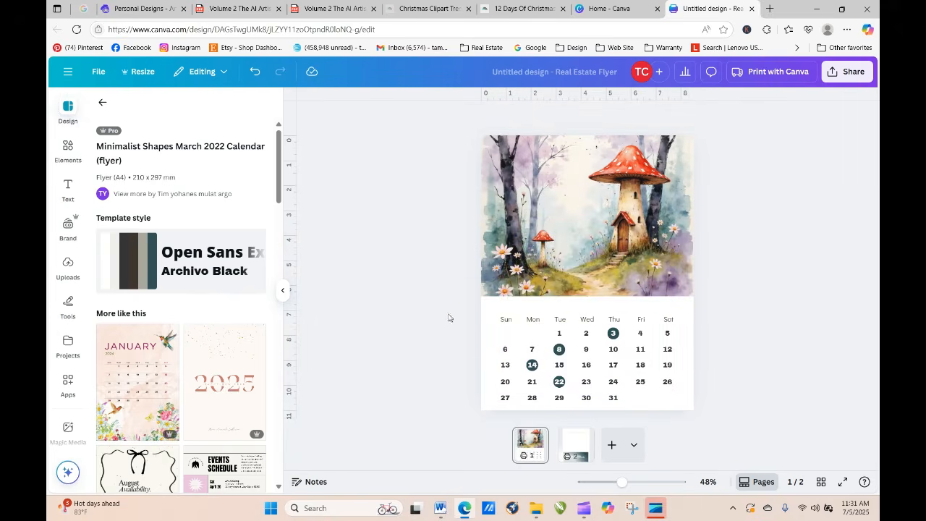
Step: Move the whole date grid up slightly within the white area below the mushroom artwork
{"action": "left_click_drag", "start_coordinate": [448, 317], "coordinate": [716, 410]}
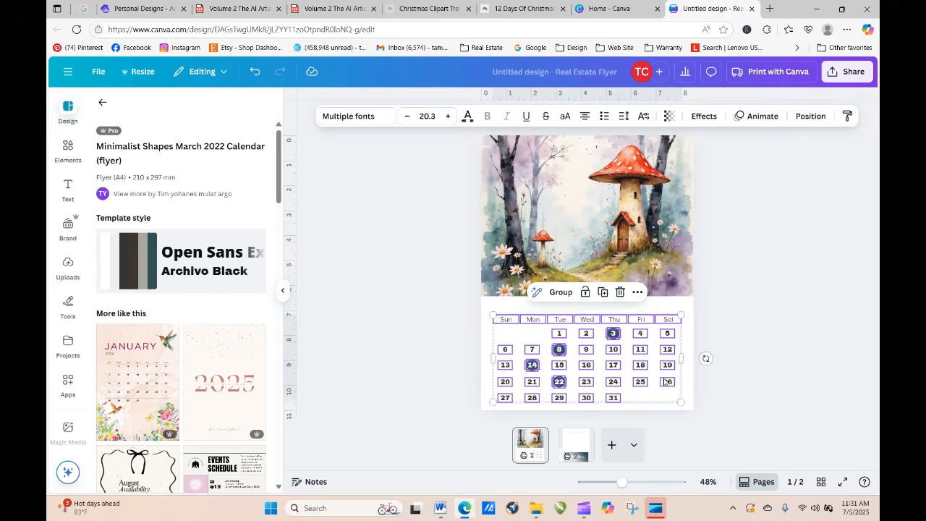
{"action": "left_click_drag", "start_coordinate": [664, 381], "coordinate": [665, 375]}
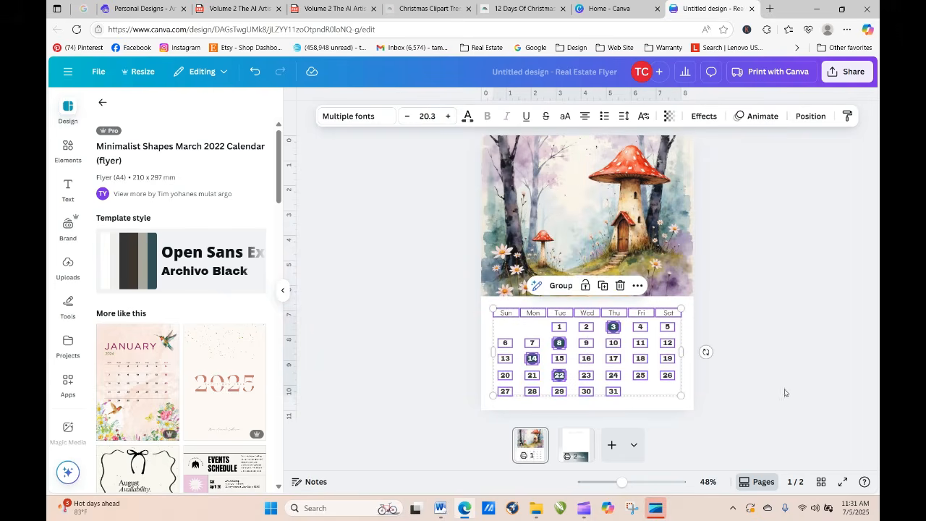
{"action": "left_click", "coordinate": [788, 390]}
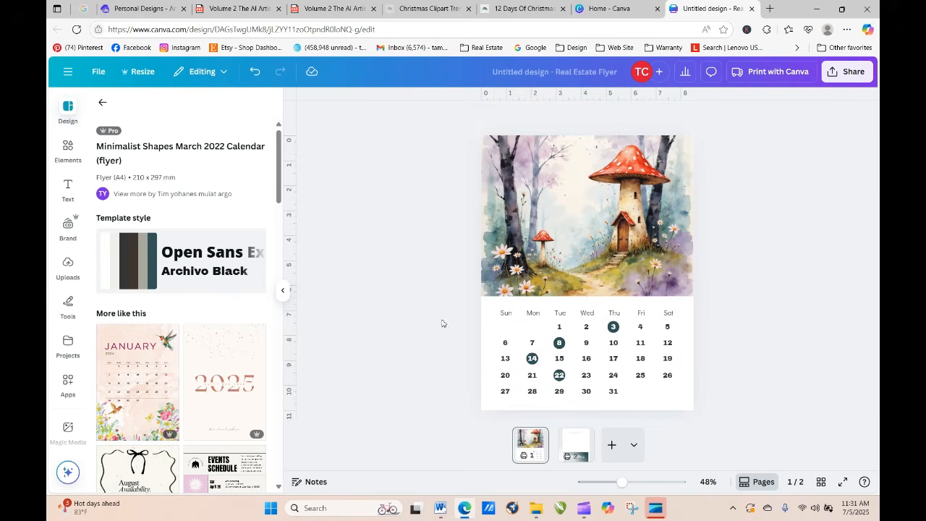
Step: Add a subheading reading March, enlarge it to about size 88, and place it over the lower right of the artwork
{"action": "left_click", "coordinate": [67, 188]}
{"action": "left_click", "coordinate": [149, 304]}
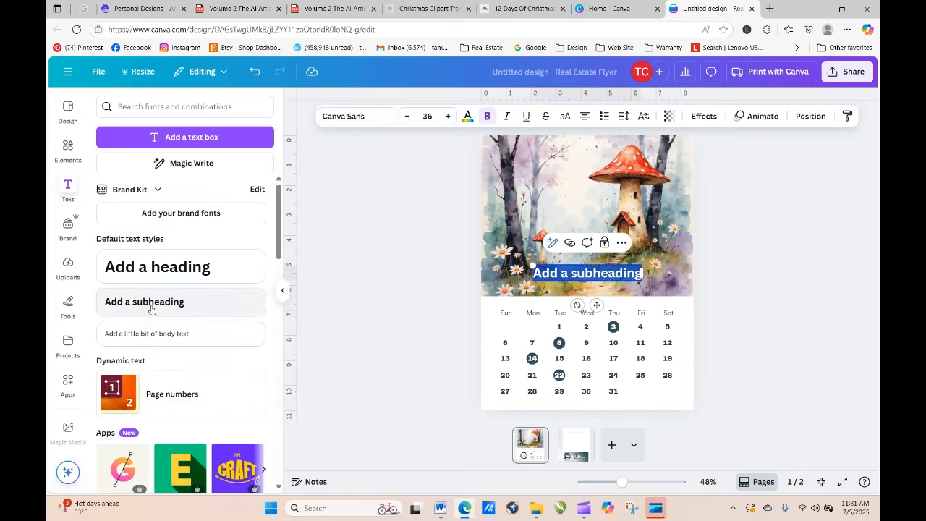
{"action": "type", "text": "Mai"}
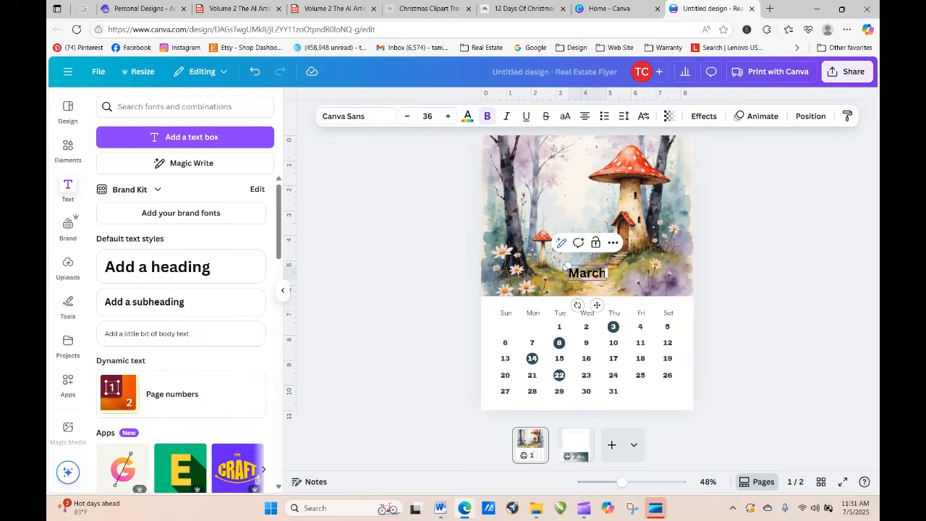
{"action": "left_click_drag", "start_coordinate": [566, 265], "coordinate": [511, 245]}
{"action": "left_click", "coordinate": [702, 254]}
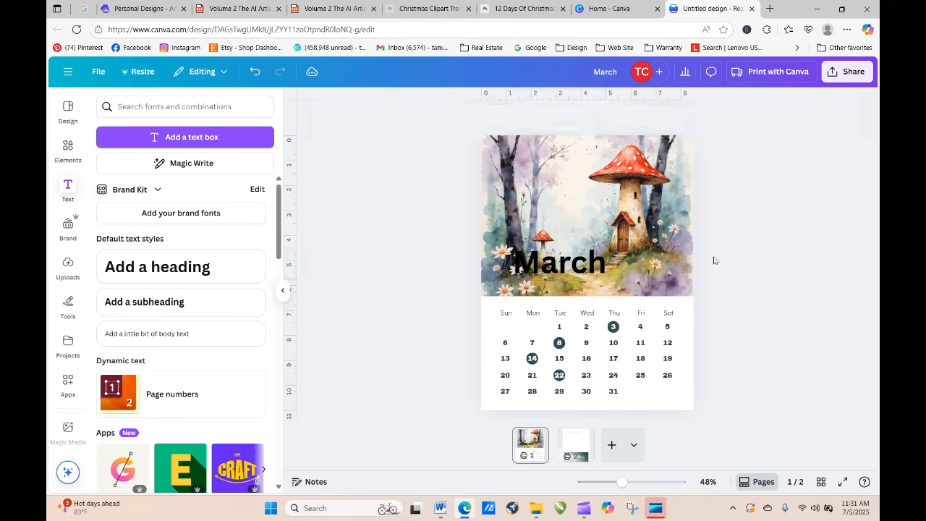
{"action": "left_click_drag", "start_coordinate": [595, 272], "coordinate": [651, 269]}
Step: Color the March title lavender and apply a Shadow effect with a black shadow color
{"action": "left_click", "coordinate": [467, 117]}
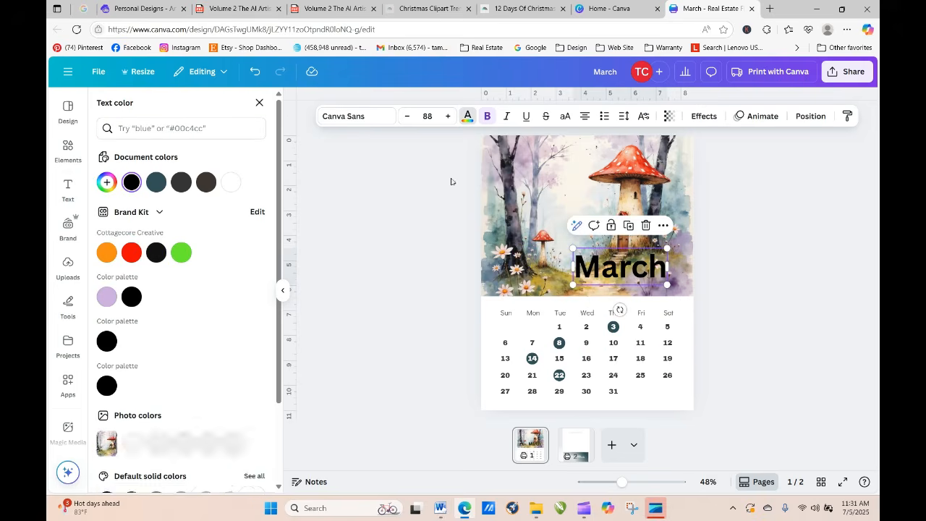
{"action": "left_click", "coordinate": [109, 296]}
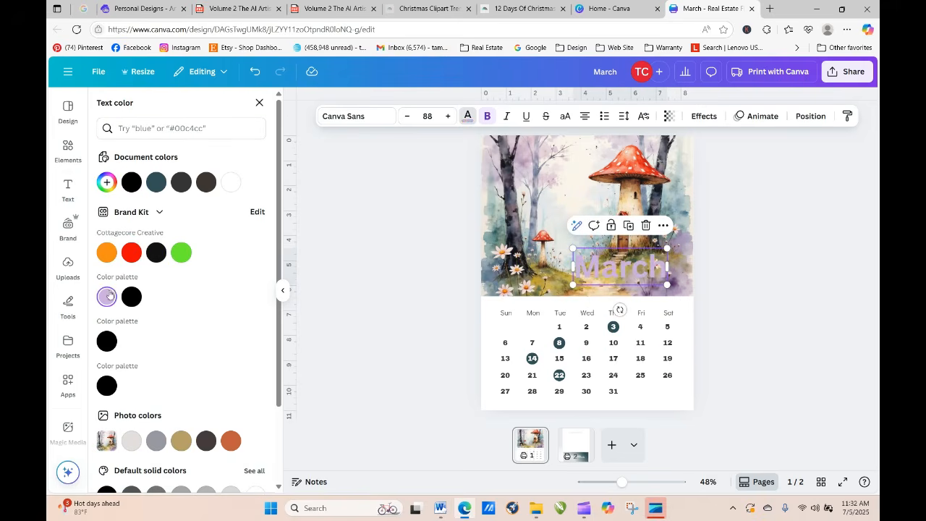
{"action": "left_click", "coordinate": [704, 115]}
{"action": "left_click", "coordinate": [183, 194]}
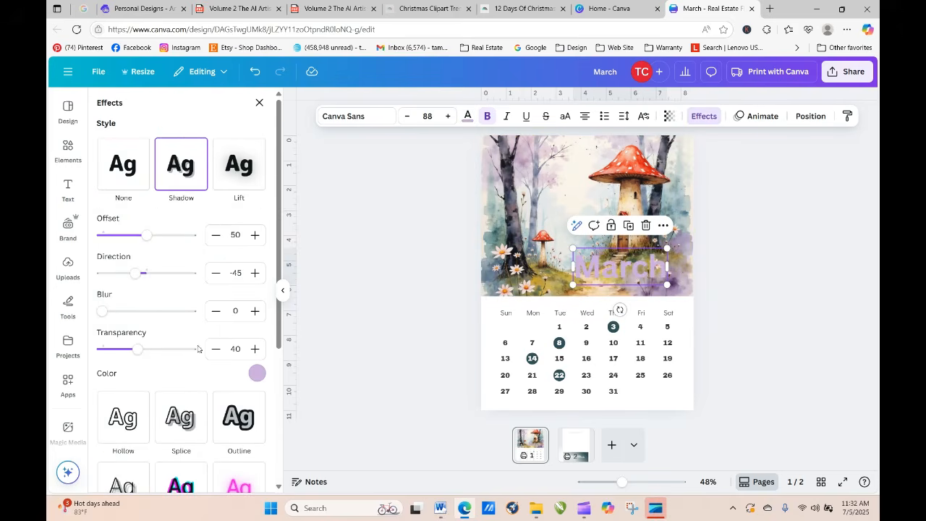
{"action": "left_click", "coordinate": [256, 373]}
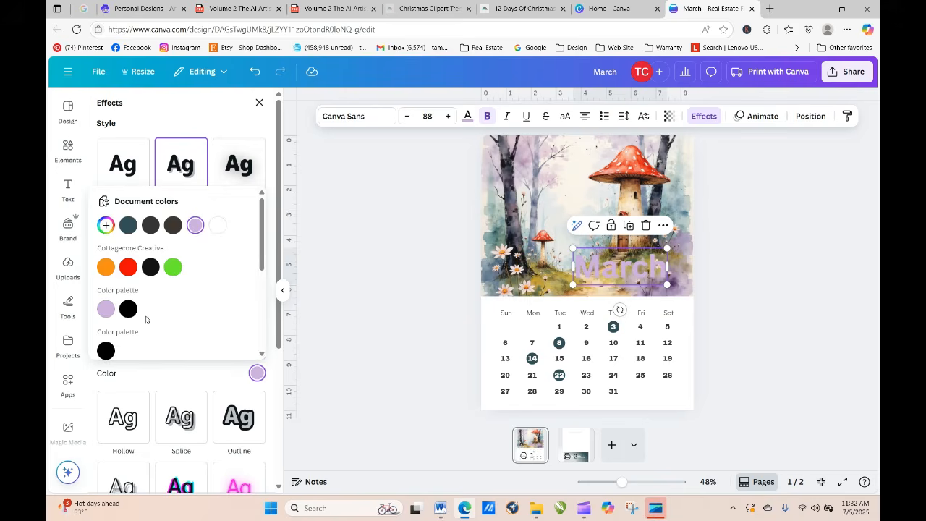
{"action": "left_click", "coordinate": [107, 351]}
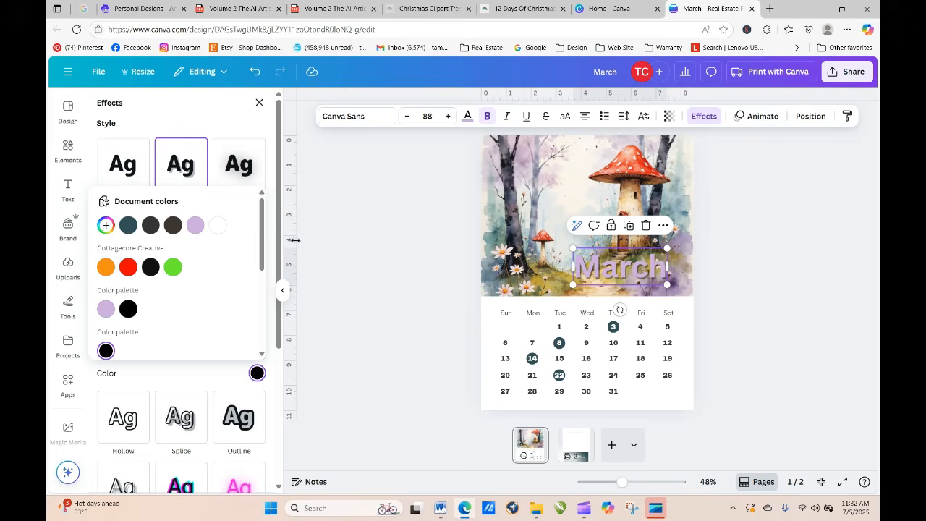
Step: Raise the Transparency setting of the March title's shadow to near its maximum
{"action": "left_click", "coordinate": [217, 380]}
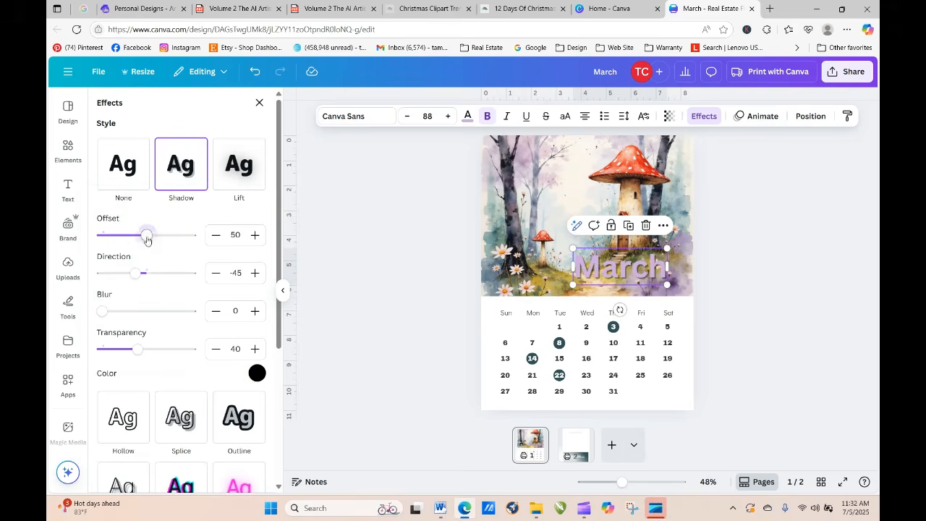
{"action": "mouse_move", "coordinate": [155, 245]}
{"action": "left_mouse_down"}
{"action": "mouse_move", "coordinate": [166, 237]}
{"action": "mouse_move", "coordinate": [138, 237]}
{"action": "mouse_move", "coordinate": [148, 241]}
{"action": "left_mouse_up"}
{"action": "left_click_drag", "start_coordinate": [138, 348], "coordinate": [191, 348]}
{"action": "left_click", "coordinate": [738, 288]}
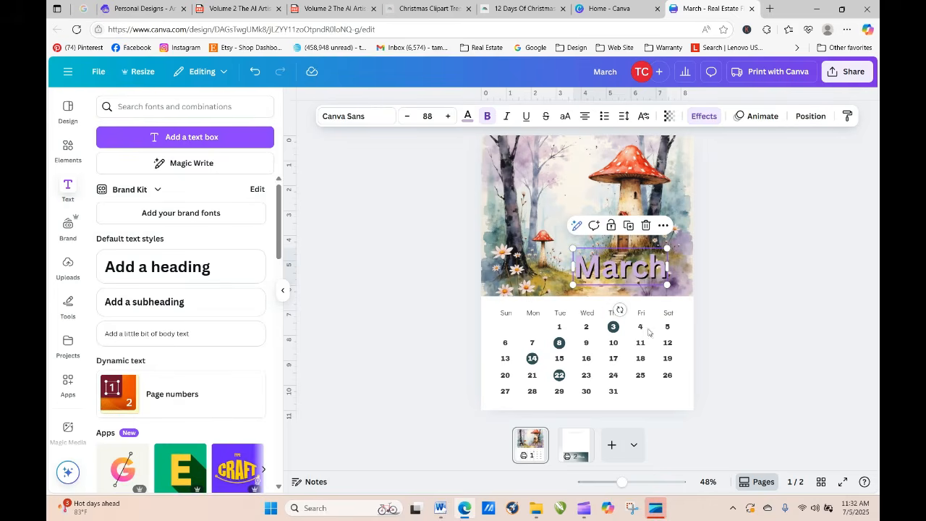
Step: Move the March title over the trees to the left of the mushroom house and recolor it white
{"action": "left_click_drag", "start_coordinate": [600, 268], "coordinate": [531, 203]}
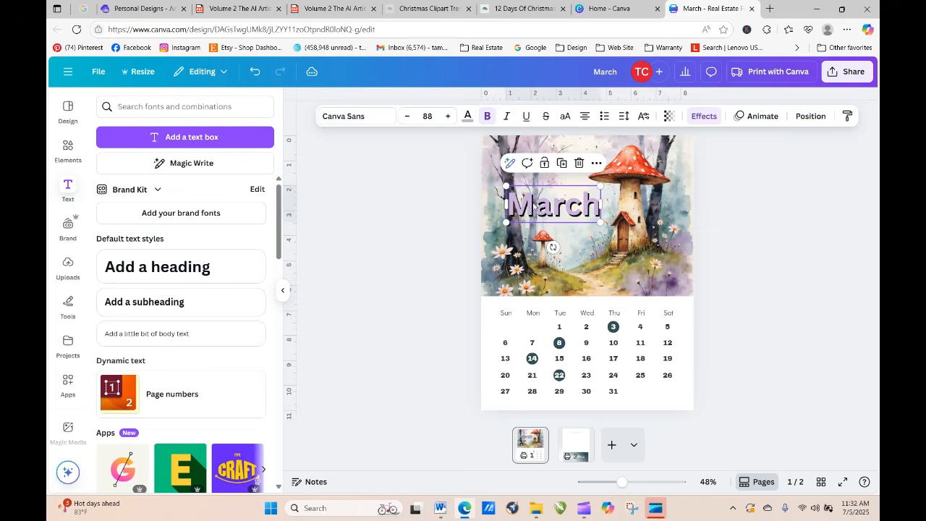
{"action": "left_click", "coordinate": [458, 158]}
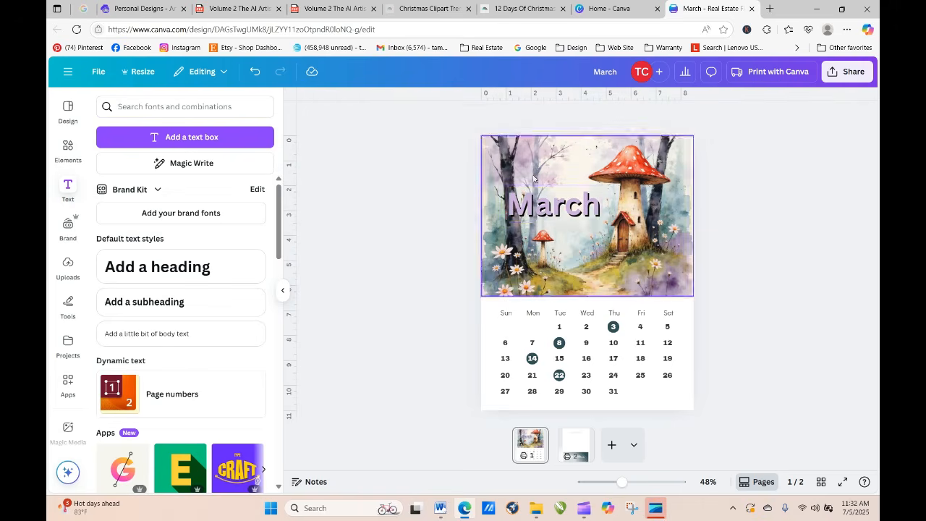
{"action": "left_click", "coordinate": [544, 200]}
{"action": "left_click", "coordinate": [467, 116]}
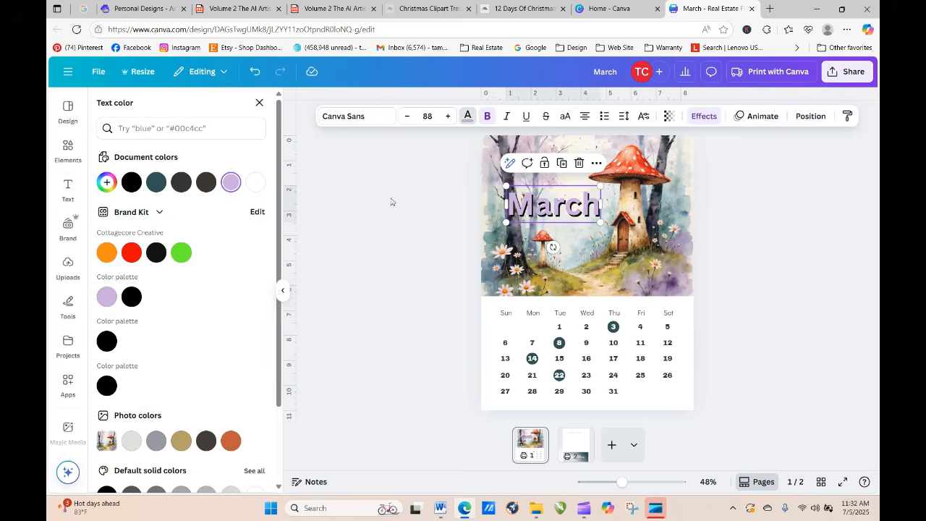
{"action": "left_click", "coordinate": [256, 183]}
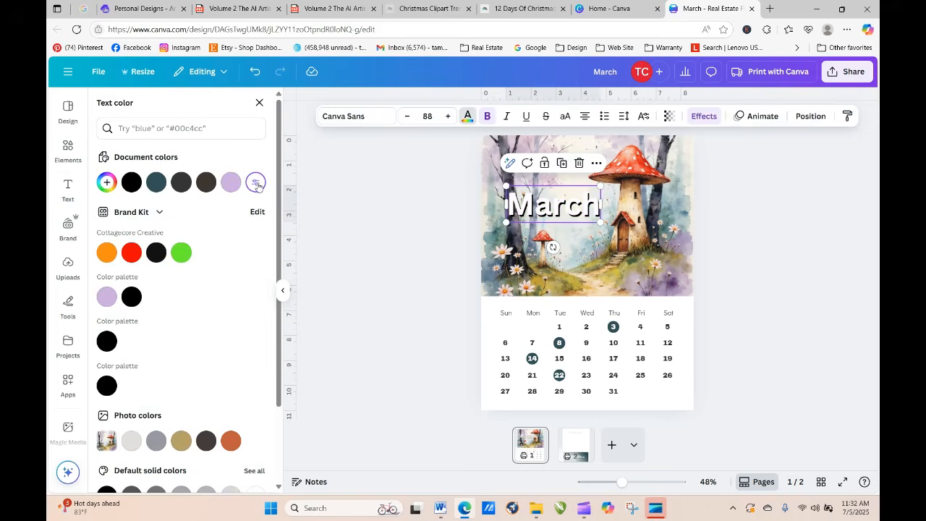
{"action": "left_click", "coordinate": [722, 259]}
{"action": "left_click", "coordinate": [533, 209]}
{"action": "left_click", "coordinate": [412, 196]}
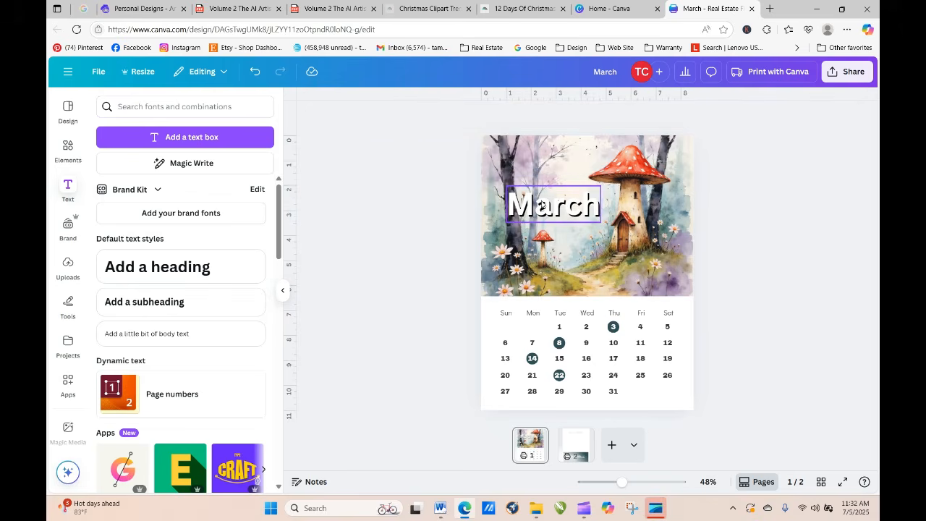
Step: Change the March title to the uploaded Leisha Script font and enlarge it to about size 109 beside the mushroom house
{"action": "left_click", "coordinate": [544, 204]}
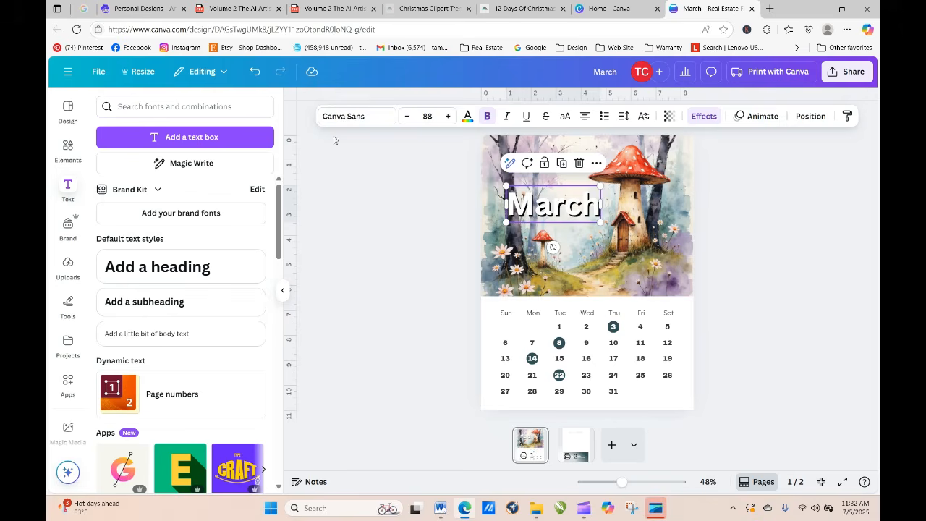
{"action": "left_click", "coordinate": [347, 116]}
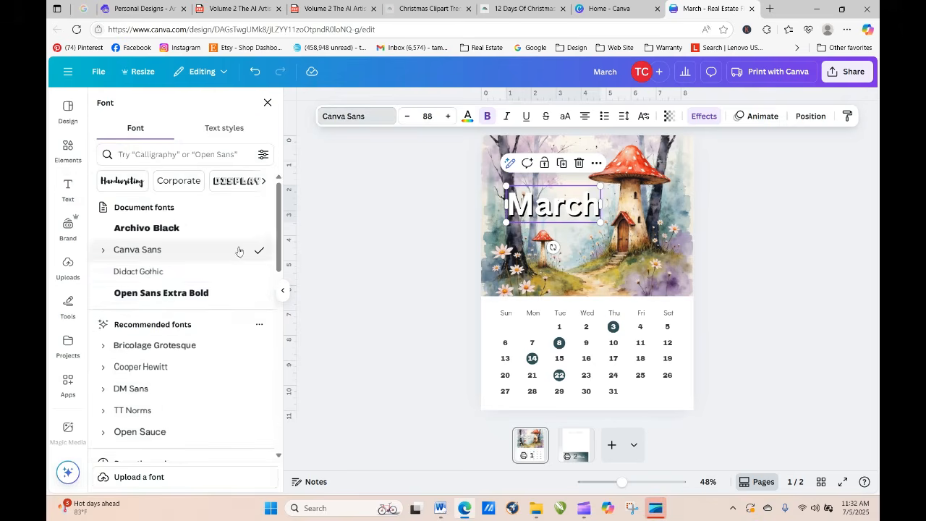
{"action": "scroll", "coordinate": [275, 325], "scroll_direction": "down", "scroll_amount": 10}
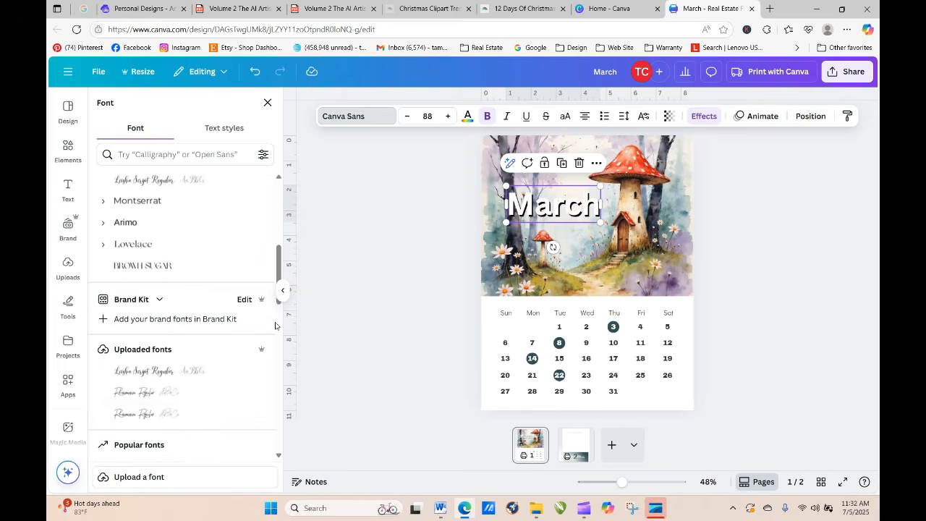
{"action": "left_click", "coordinate": [163, 371]}
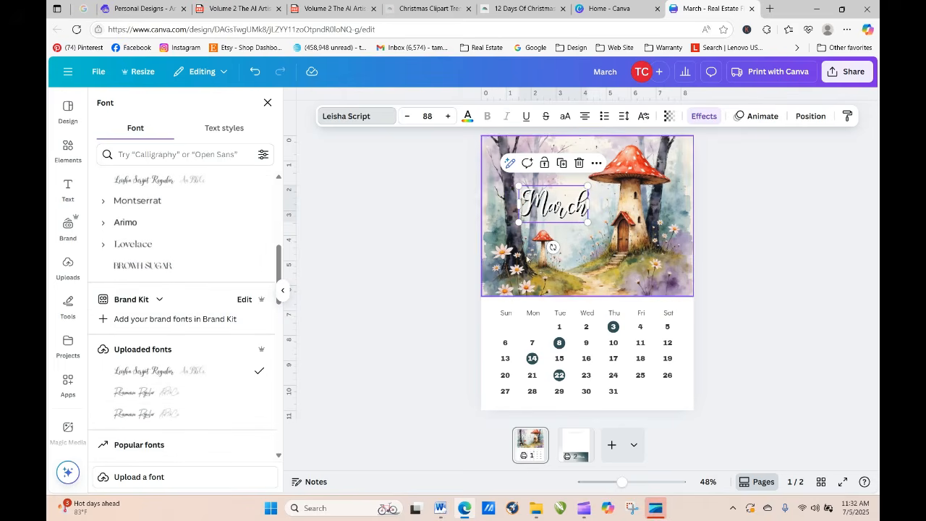
{"action": "mouse_move", "coordinate": [587, 224]}
{"action": "left_mouse_down"}
{"action": "mouse_move", "coordinate": [624, 241]}
{"action": "mouse_move", "coordinate": [579, 203]}
{"action": "mouse_move", "coordinate": [581, 214]}
{"action": "mouse_move", "coordinate": [574, 210]}
{"action": "left_mouse_up"}
{"action": "left_click", "coordinate": [760, 251]}
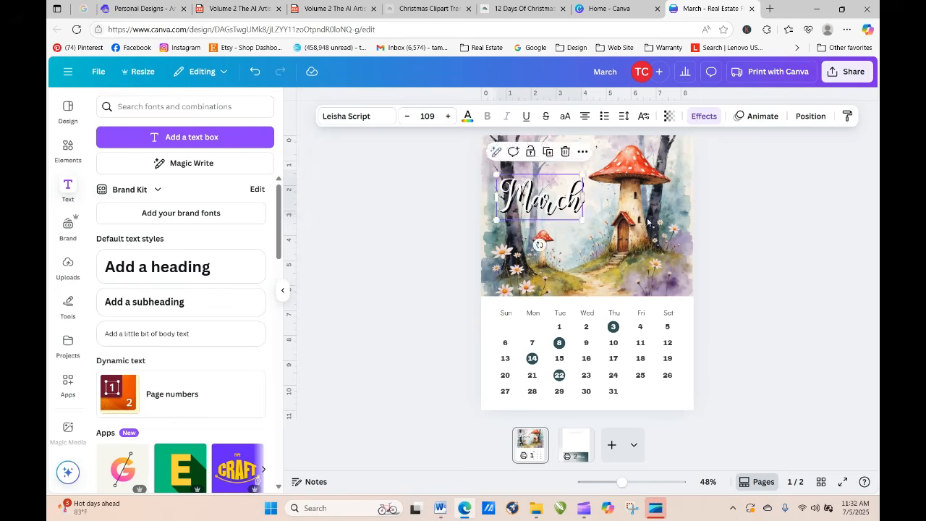
{"action": "left_click", "coordinate": [827, 287]}
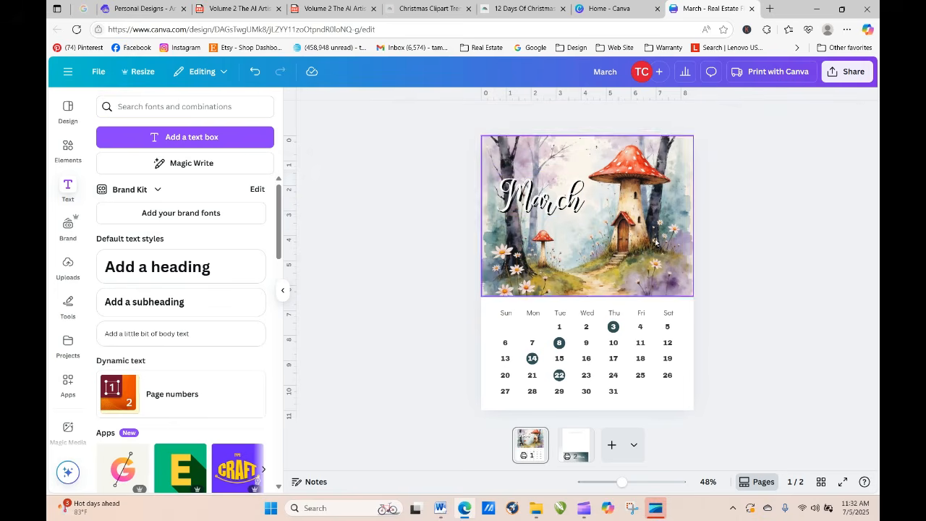
Step: Switch to Artistly's Personal Designs, load more designs and download the watercolor house with the orange sunset sky
{"action": "left_click", "coordinate": [141, 8]}
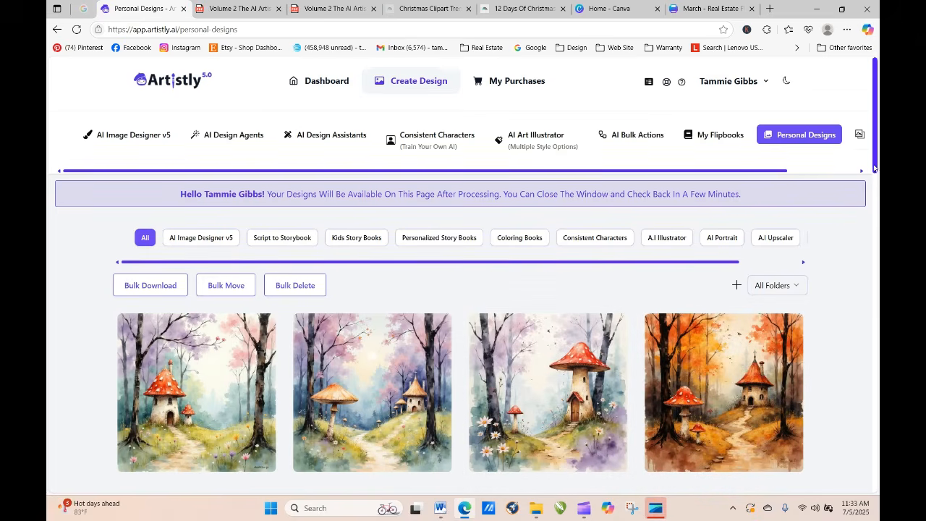
{"action": "scroll", "coordinate": [451, 225], "scroll_direction": "down", "scroll_amount": 1}
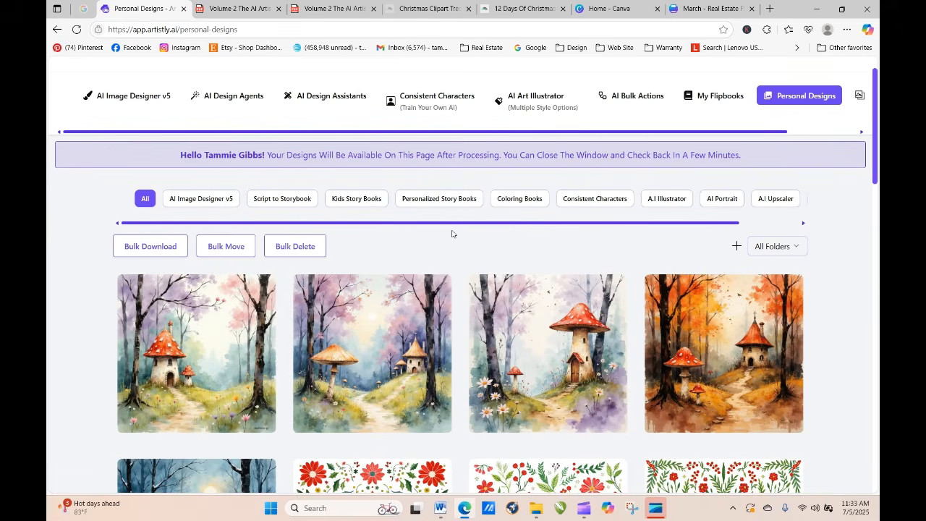
{"action": "left_click_drag", "start_coordinate": [877, 137], "coordinate": [880, 456]}
{"action": "left_click", "coordinate": [472, 427]}
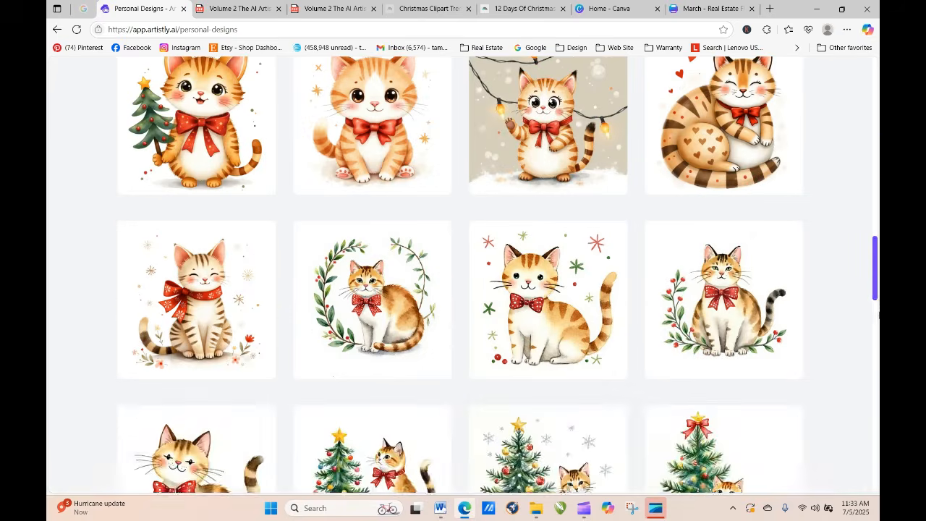
{"action": "left_click_drag", "start_coordinate": [878, 250], "coordinate": [878, 443]}
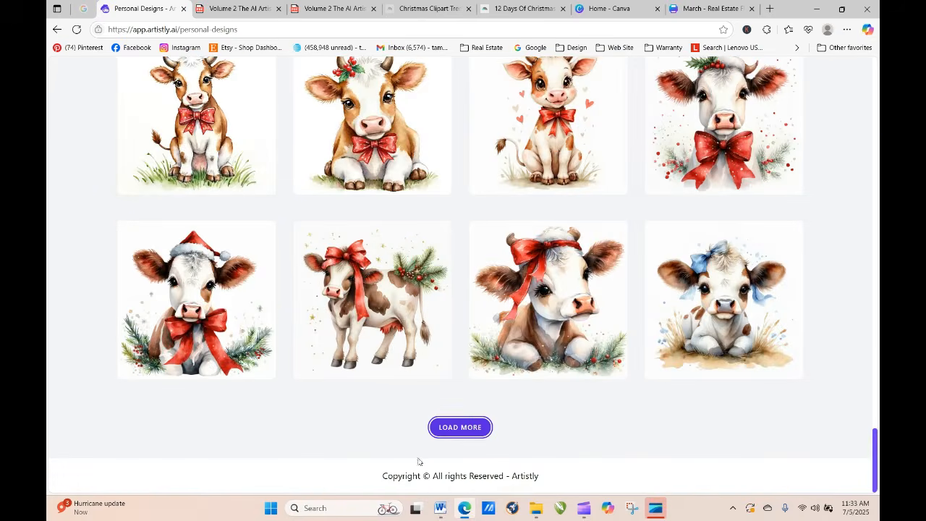
{"action": "left_click", "coordinate": [446, 427]}
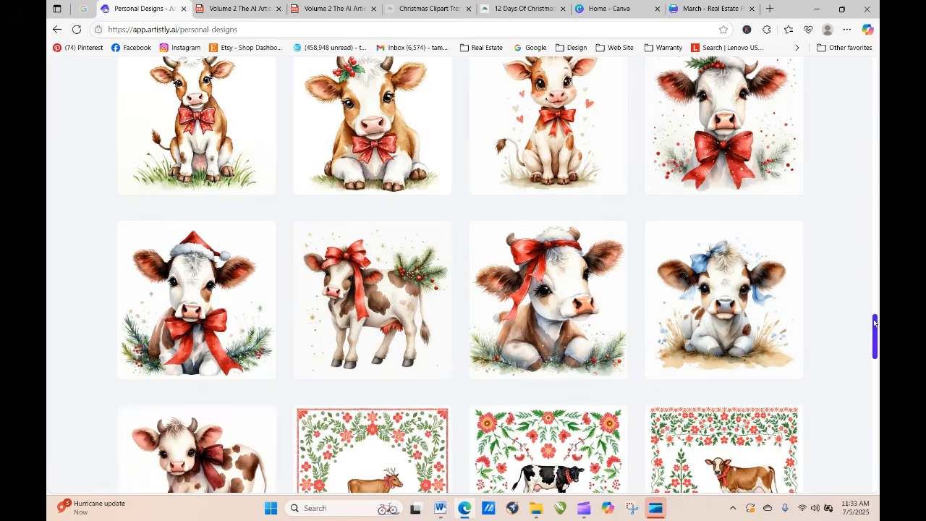
{"action": "left_click_drag", "start_coordinate": [875, 327], "coordinate": [876, 465]}
{"action": "left_click", "coordinate": [461, 428]}
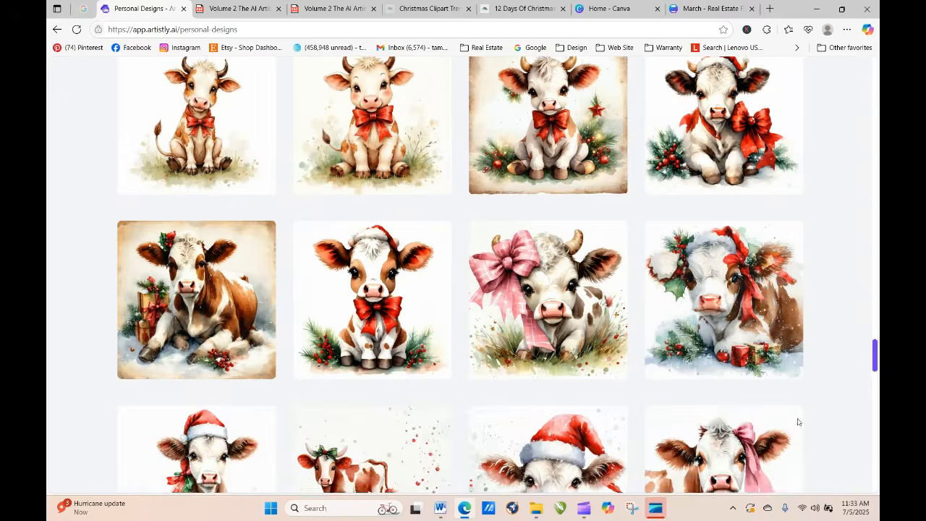
{"action": "scroll", "coordinate": [539, 449], "scroll_direction": "down", "scroll_amount": 15}
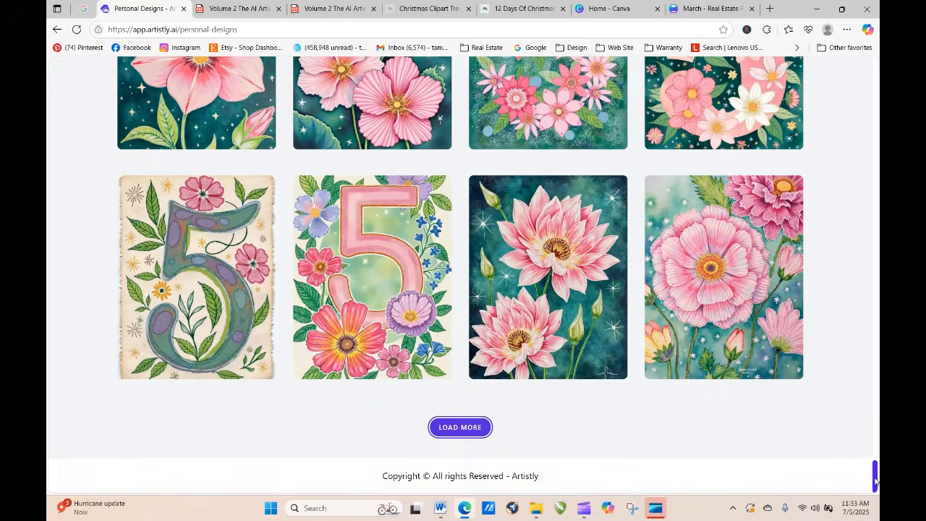
{"action": "left_click_drag", "start_coordinate": [876, 481], "coordinate": [876, 486]}
{"action": "left_click", "coordinate": [468, 428]}
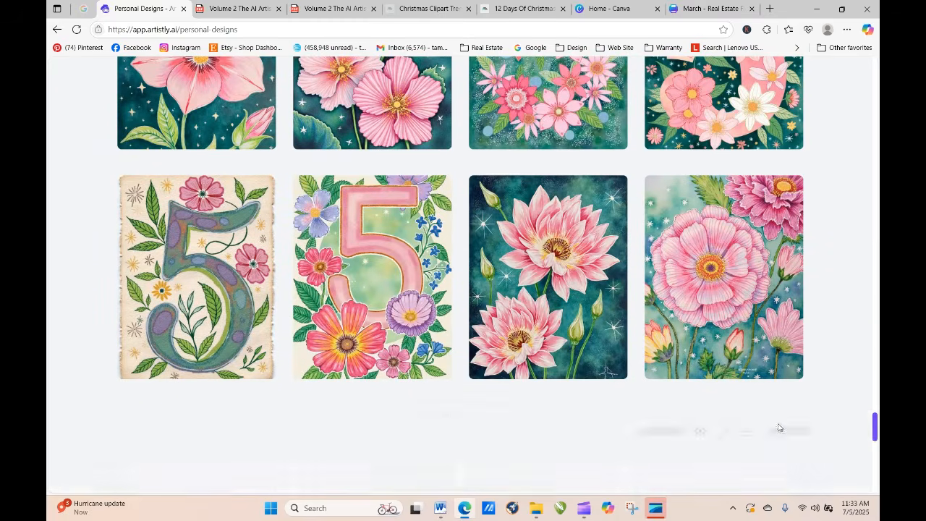
{"action": "left_click_drag", "start_coordinate": [875, 397], "coordinate": [875, 467]}
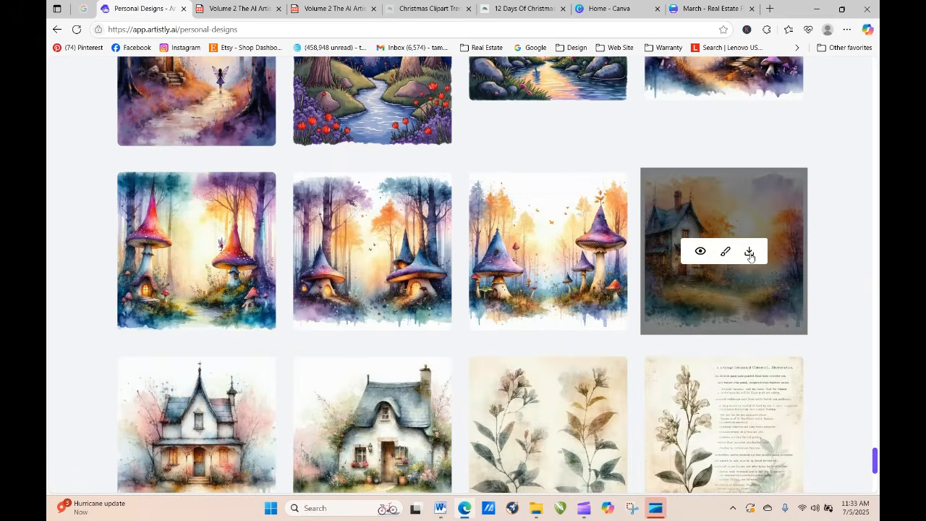
{"action": "left_click", "coordinate": [750, 252]}
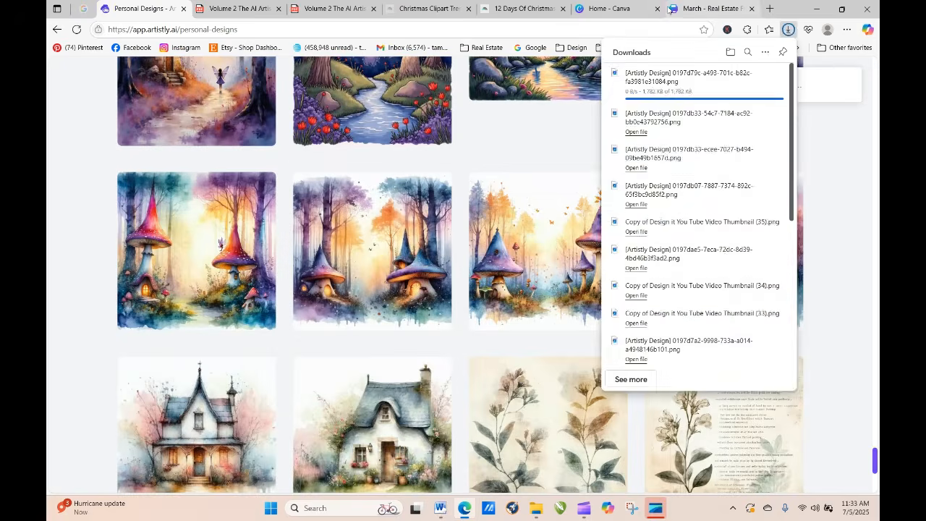
Step: Switch back to the March design in Canva and duplicate its calendar page
{"action": "left_click", "coordinate": [669, 9]}
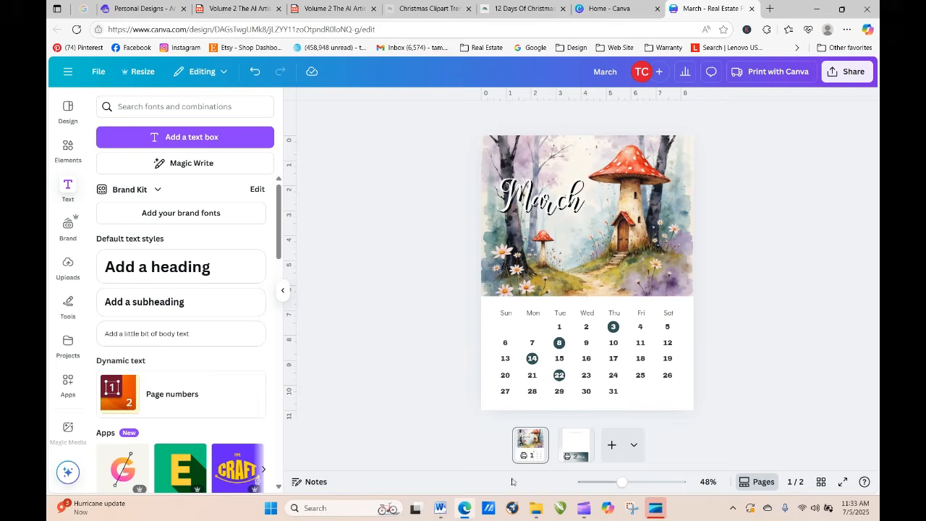
{"action": "left_click", "coordinate": [539, 436]}
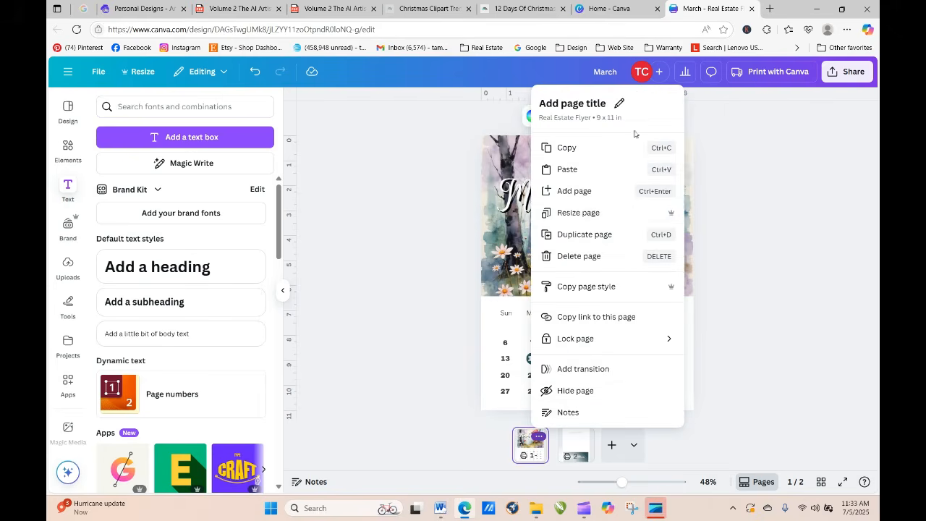
{"action": "left_click", "coordinate": [600, 235]}
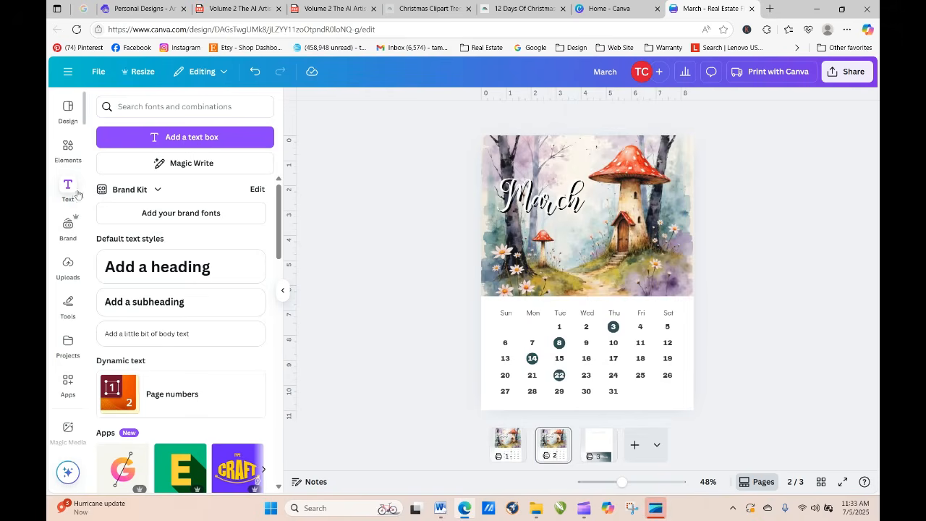
Step: Upload the downloaded Artistly sunset house artwork from the Downloads folder to the Canva uploads
{"action": "left_click", "coordinate": [68, 267]}
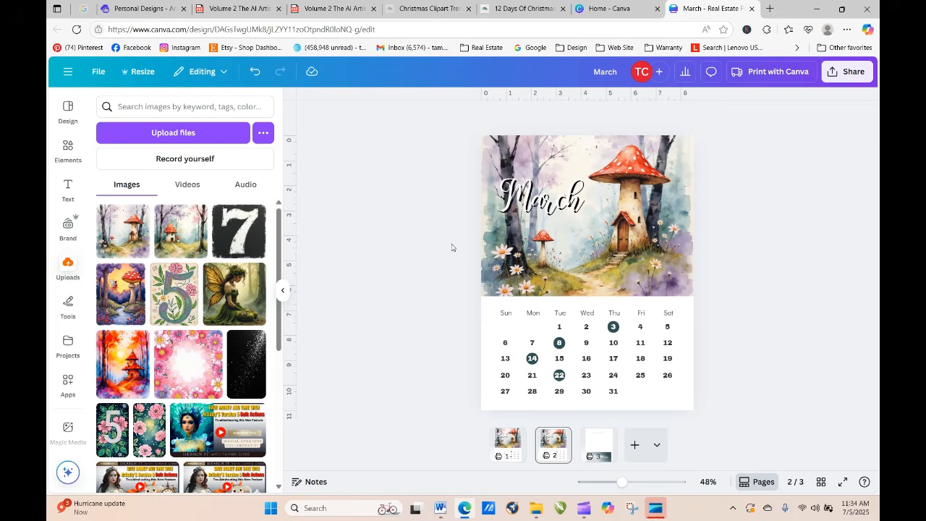
{"action": "left_click", "coordinate": [121, 240]}
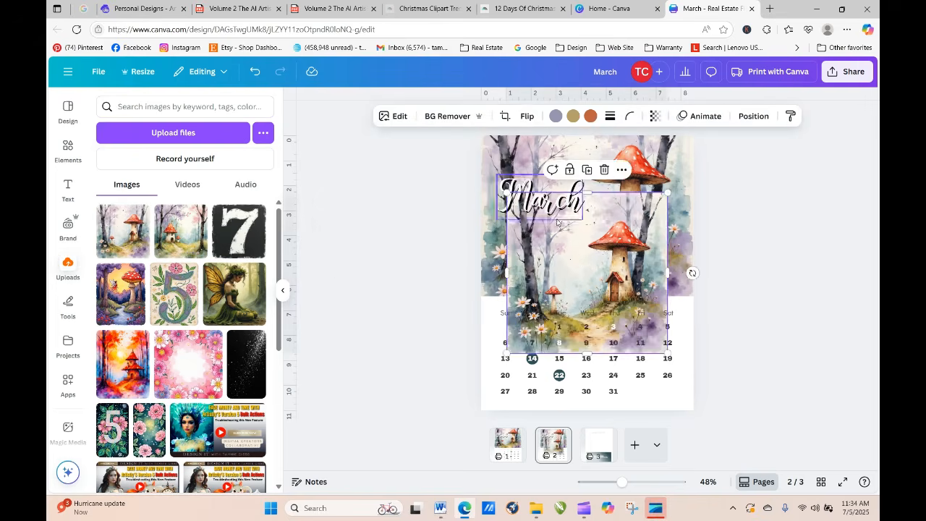
{"action": "left_click_drag", "start_coordinate": [599, 246], "coordinate": [149, 135]}
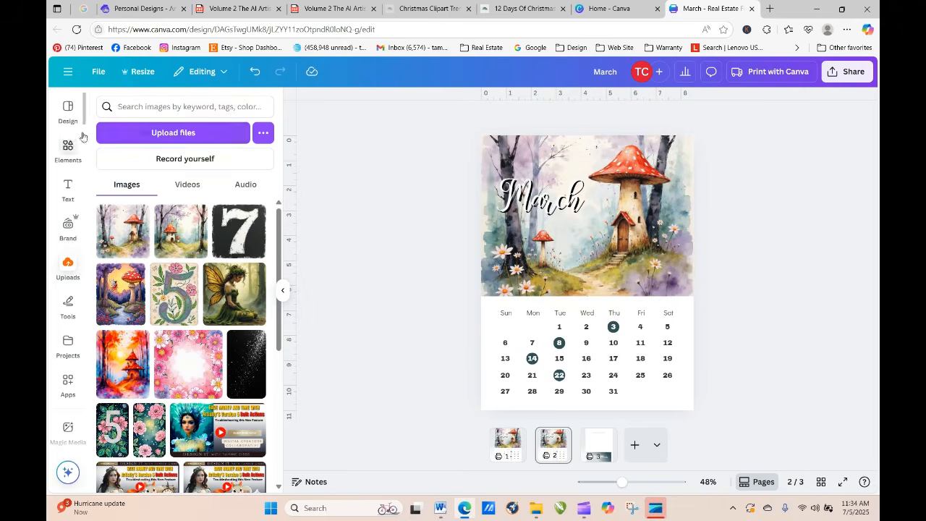
{"action": "left_click", "coordinate": [124, 134]}
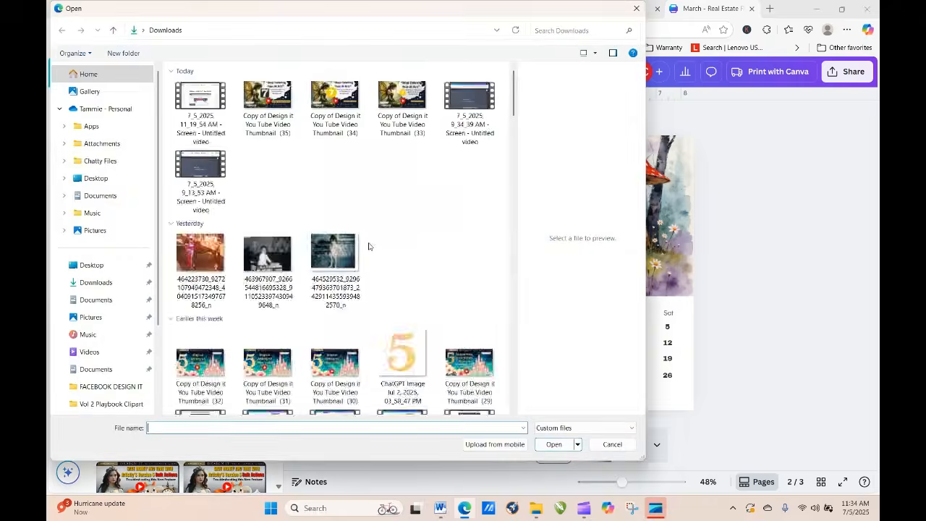
{"action": "left_click", "coordinate": [217, 120]}
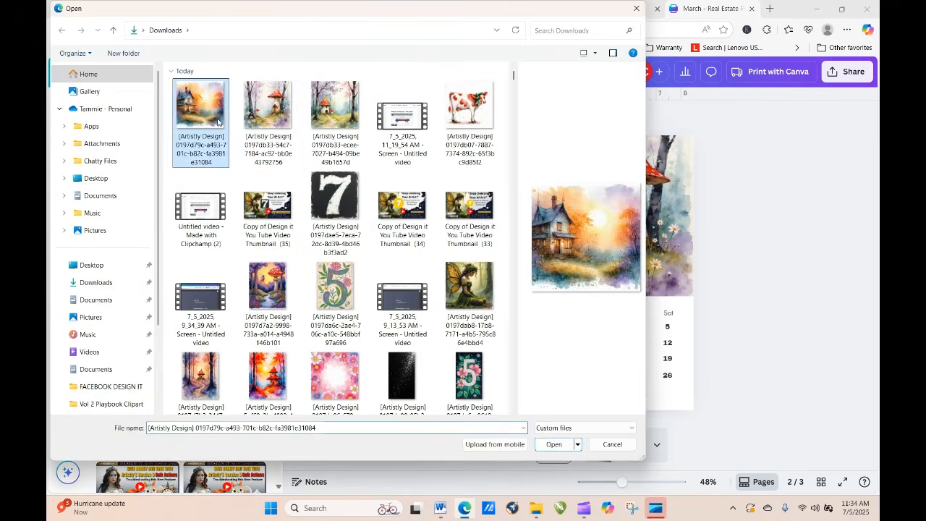
{"action": "left_click", "coordinate": [556, 445]}
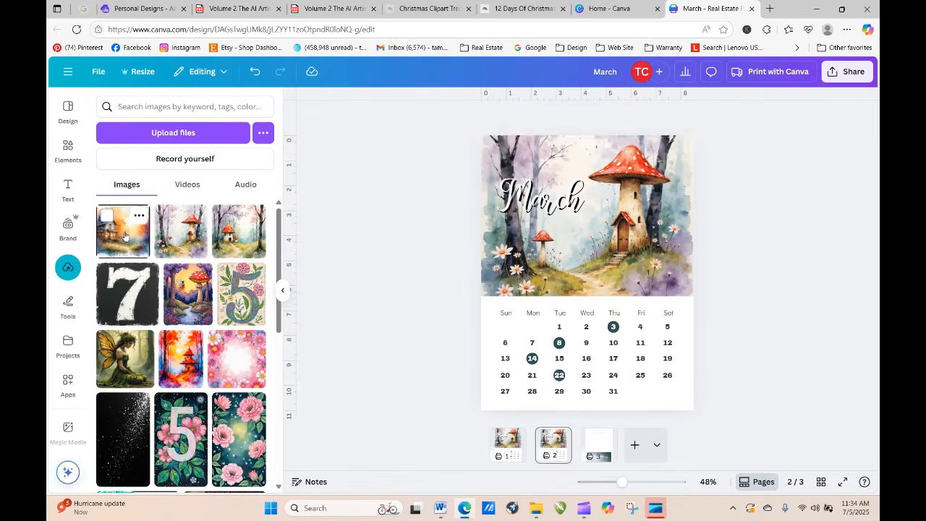
Step: Replace the duplicated page's mushroom picture with the sunset house artwork and move the March title to the picture's lower right
{"action": "left_click_drag", "start_coordinate": [124, 236], "coordinate": [617, 263]}
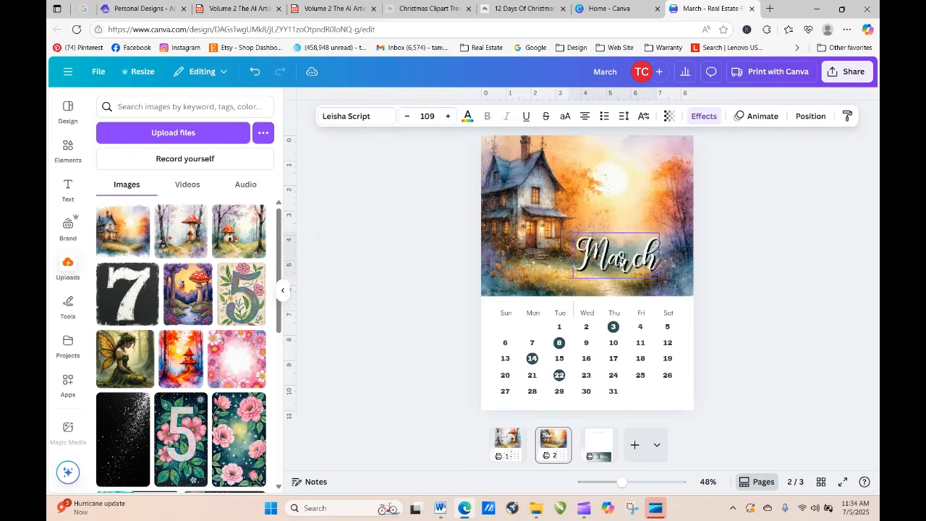
{"action": "left_click", "coordinate": [798, 426]}
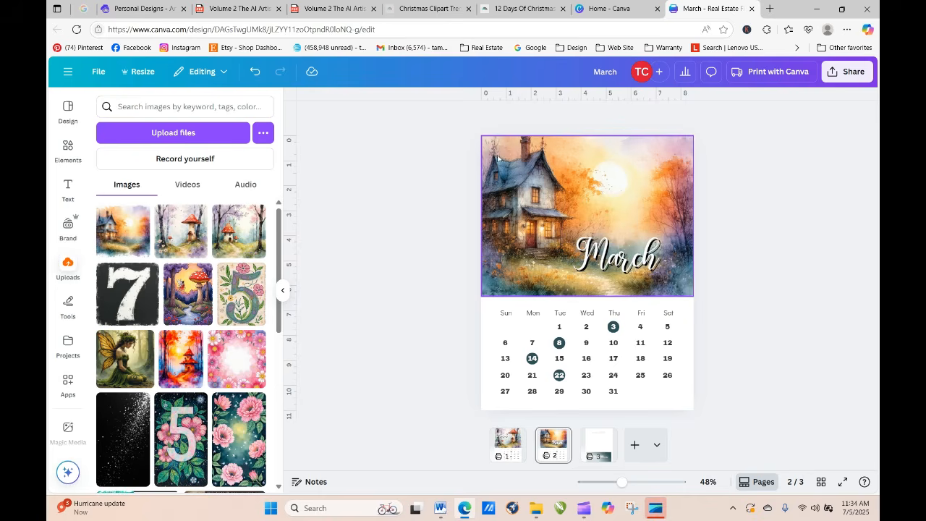
Step: Create a copy of the design resized to 8.5 × 14 in and open that copy
{"action": "left_click", "coordinate": [151, 72]}
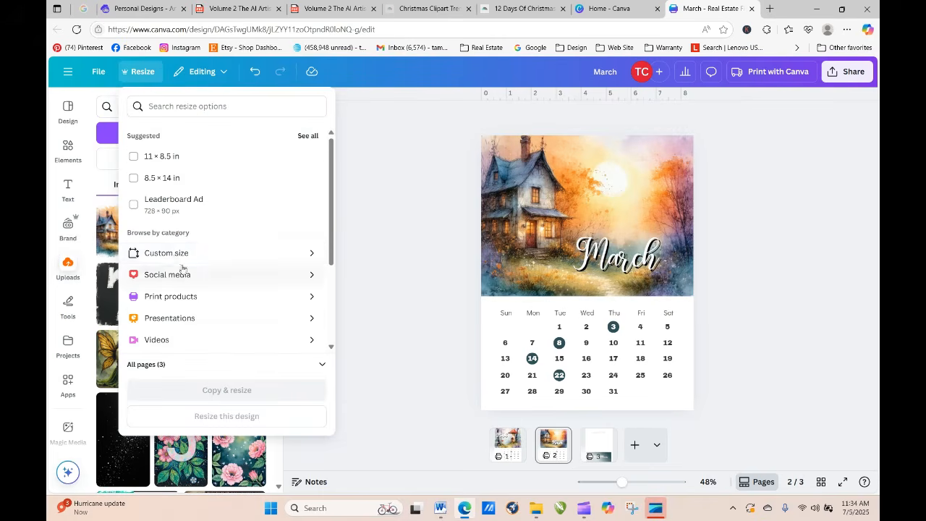
{"action": "left_click", "coordinate": [176, 254]}
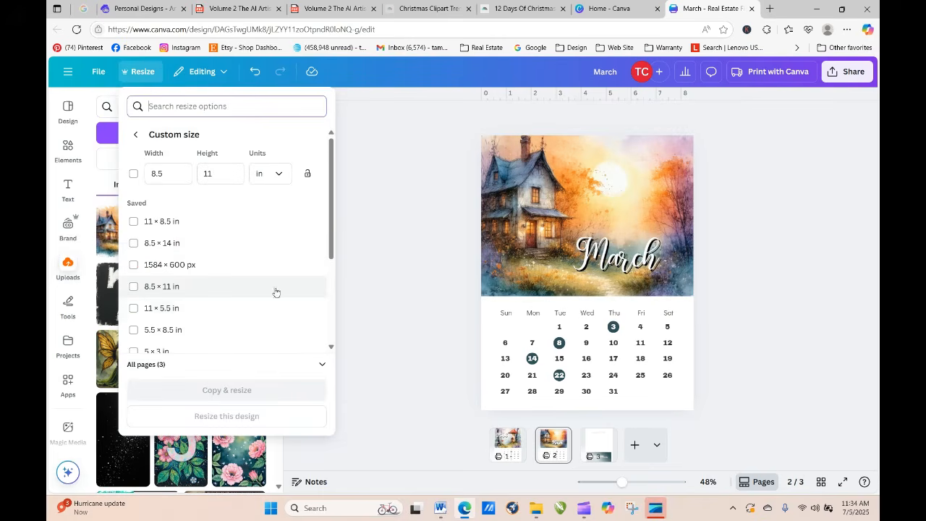
{"action": "left_click_drag", "start_coordinate": [222, 175], "coordinate": [195, 180]}
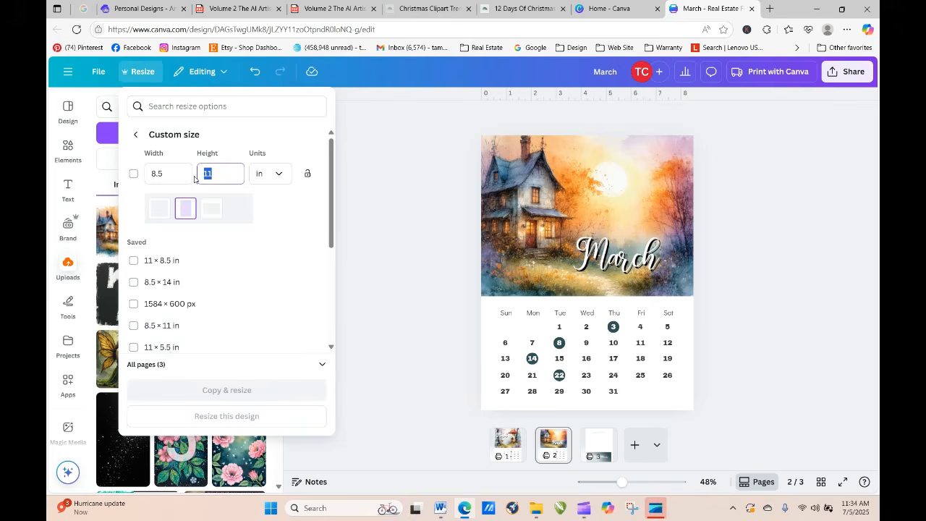
{"action": "type", "text": "14"}
{"action": "left_click", "coordinate": [134, 174]}
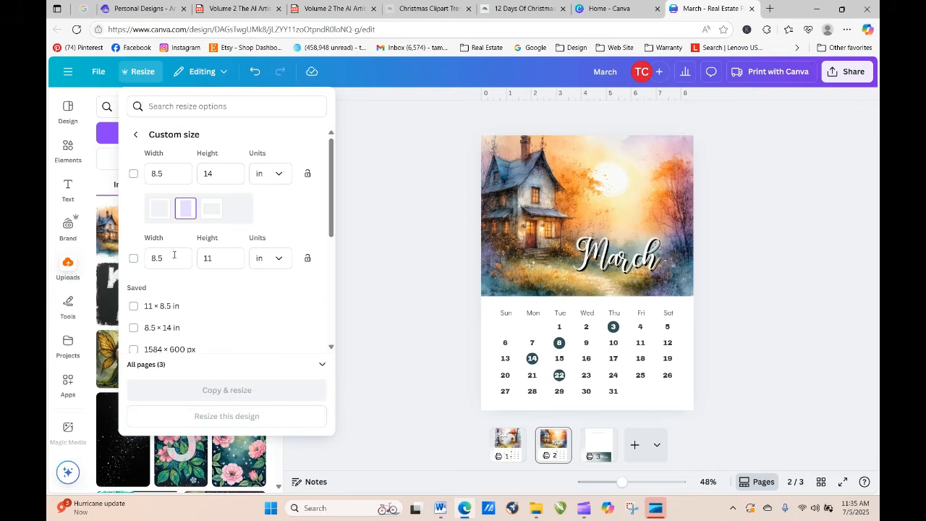
{"action": "left_click", "coordinate": [268, 329]}
{"action": "left_click", "coordinate": [273, 391]}
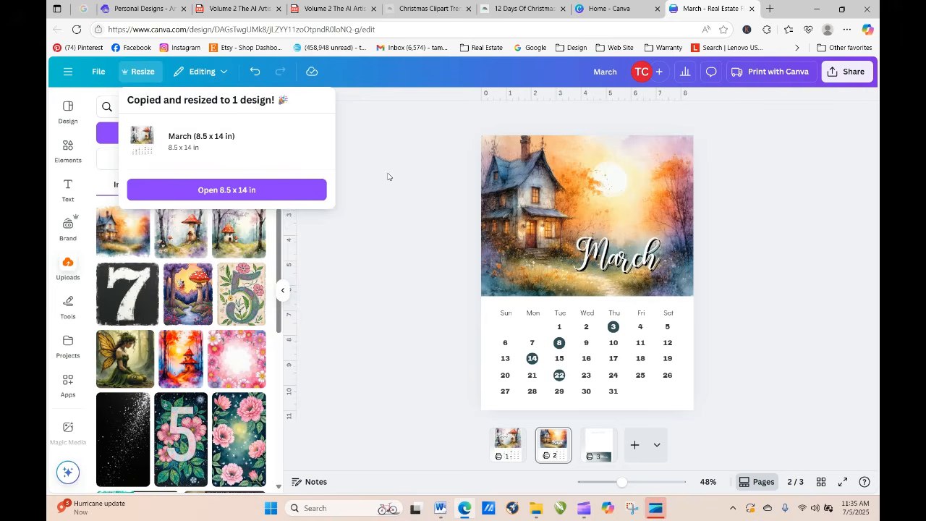
{"action": "left_click", "coordinate": [254, 190]}
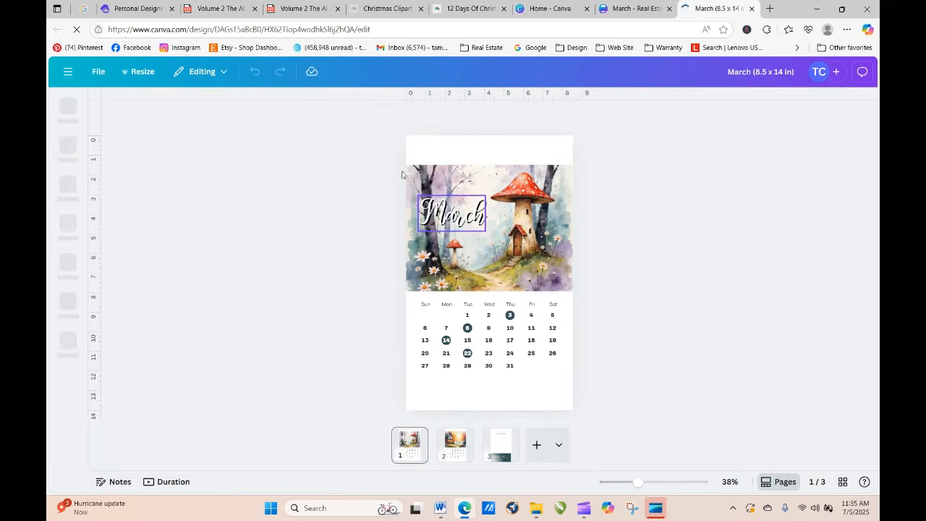
Step: Move the picture, March title and date grid together up to the top edge of the first page
{"action": "left_click_drag", "start_coordinate": [382, 158], "coordinate": [605, 376]}
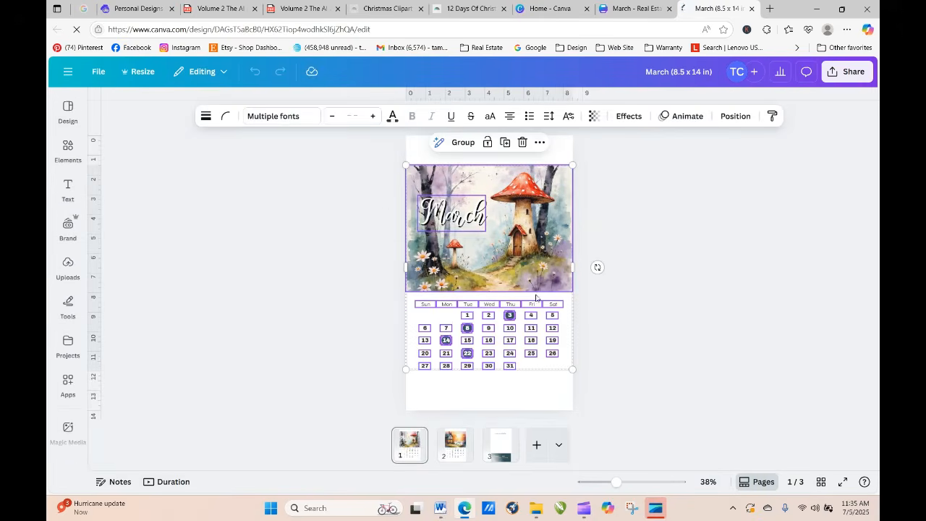
{"action": "left_click_drag", "start_coordinate": [524, 261], "coordinate": [524, 231]}
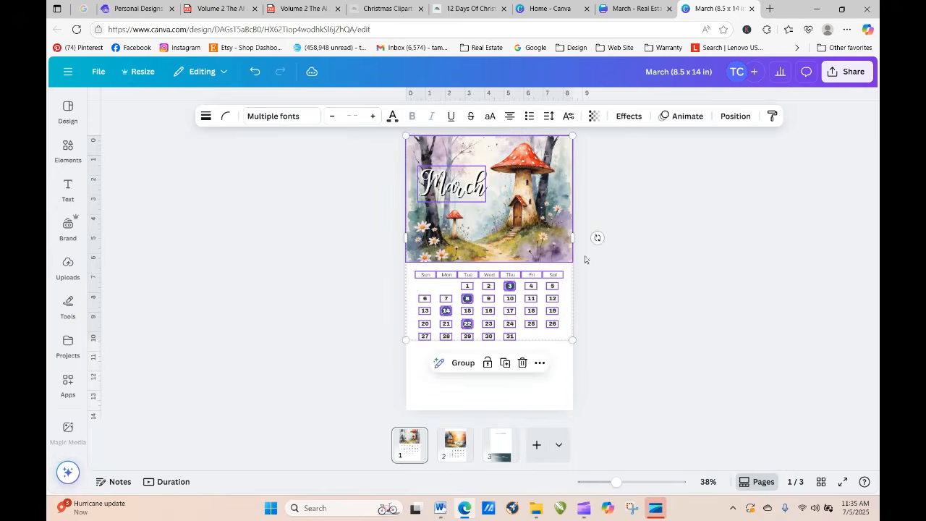
{"action": "left_click", "coordinate": [623, 283]}
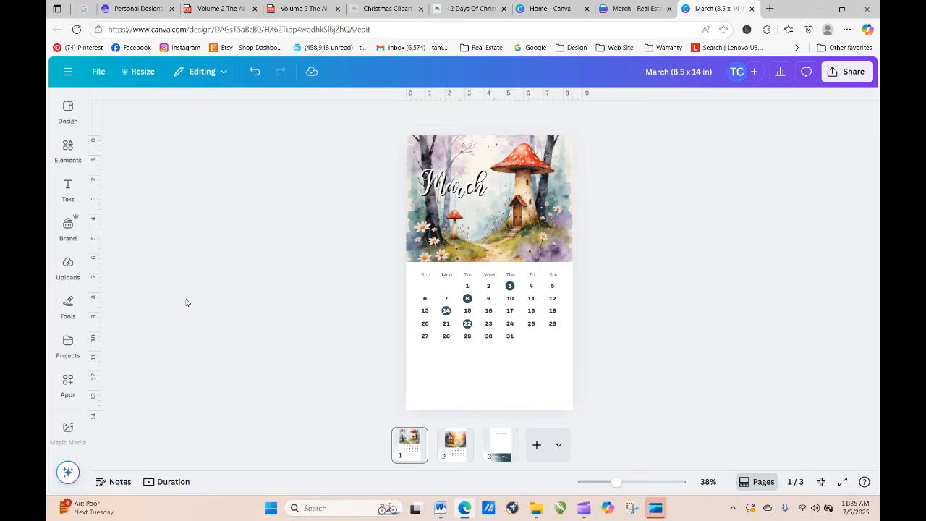
Step: Add a body text box to the first page and place it in the blank space below the date grid
{"action": "left_click", "coordinate": [68, 265]}
{"action": "left_click", "coordinate": [67, 189]}
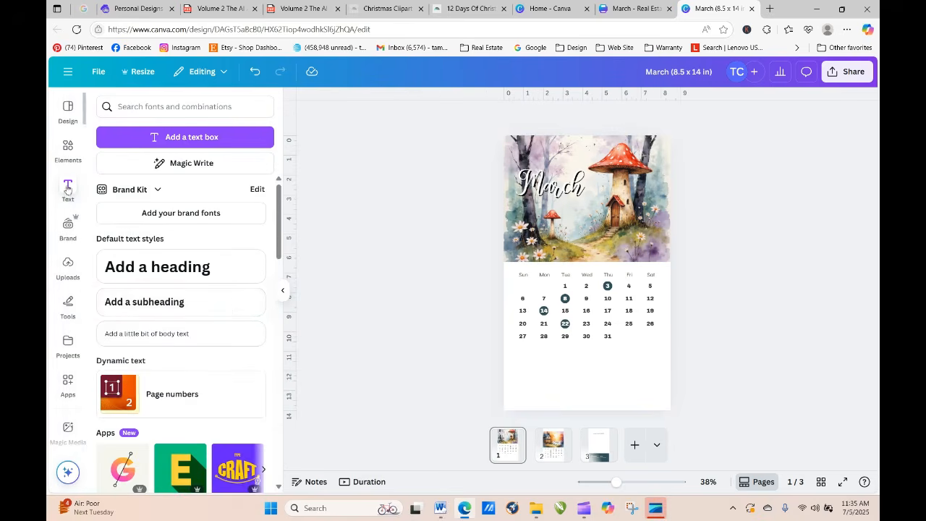
{"action": "left_click", "coordinate": [202, 335]}
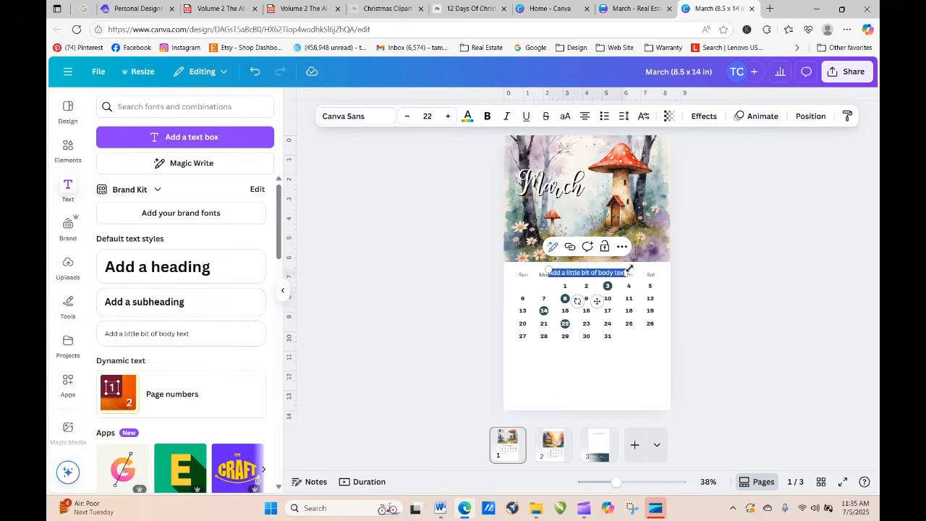
{"action": "left_click", "coordinate": [757, 319]}
{"action": "left_click_drag", "start_coordinate": [620, 272], "coordinate": [620, 374]}
Step: Replace the placeholder wording in the text box below the dates with "Complimennts of"
{"action": "double_click", "coordinate": [595, 374]}
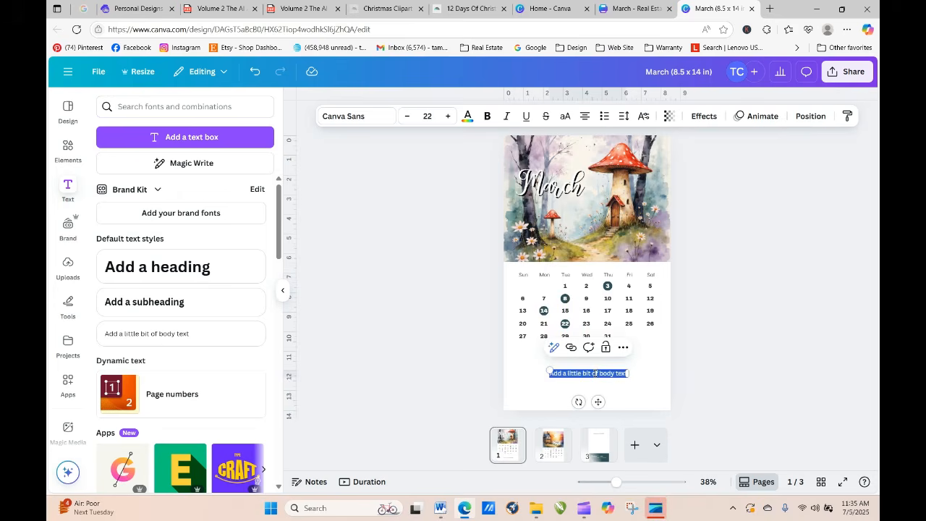
{"action": "type", "text": "Compliment"}
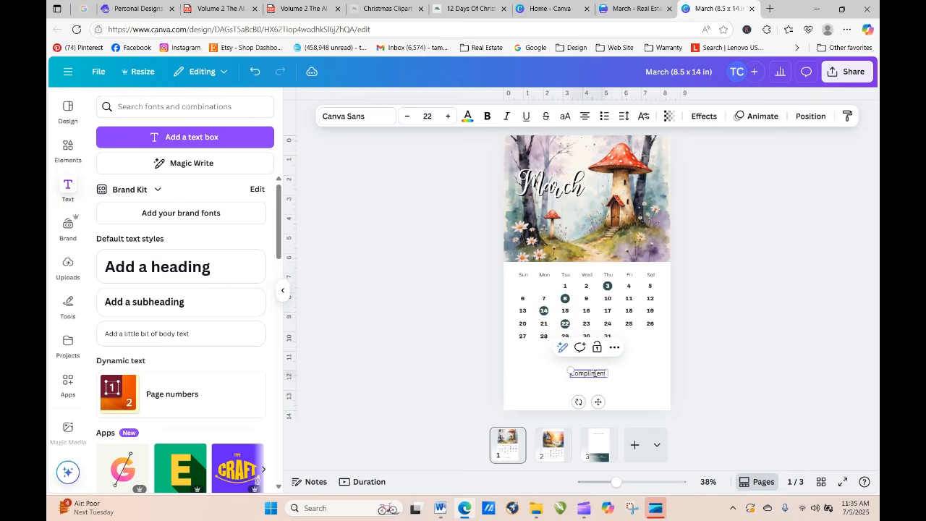
{"action": "type", "text": "s of"}
{"action": "left_click", "coordinate": [785, 357]}
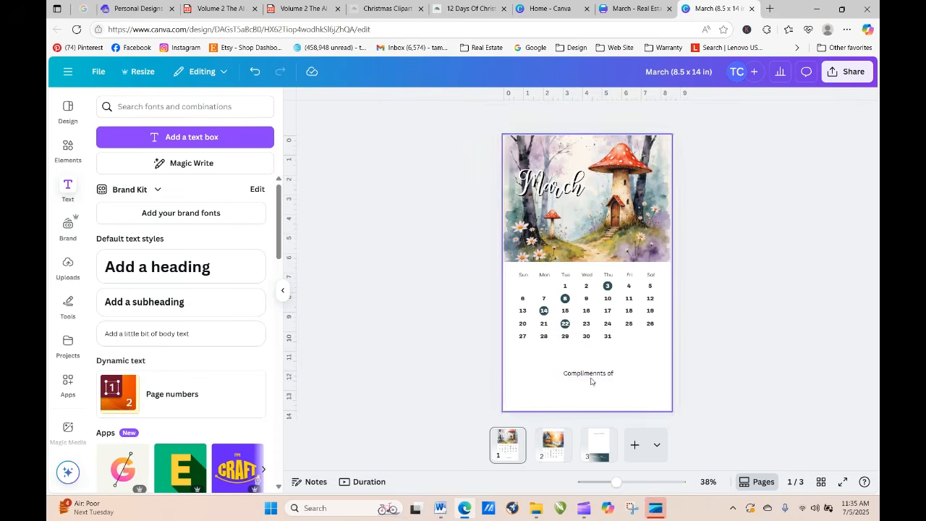
Step: Move the "Complimennts of" text slightly up, closer to the date grid on the first page
{"action": "left_click", "coordinate": [588, 369]}
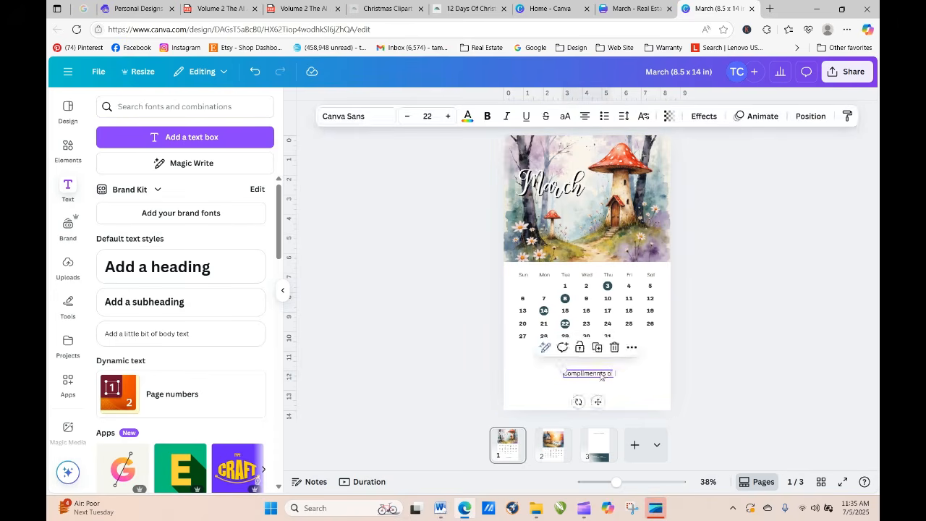
{"action": "left_click_drag", "start_coordinate": [600, 373], "coordinate": [599, 361]}
{"action": "left_click", "coordinate": [698, 372]}
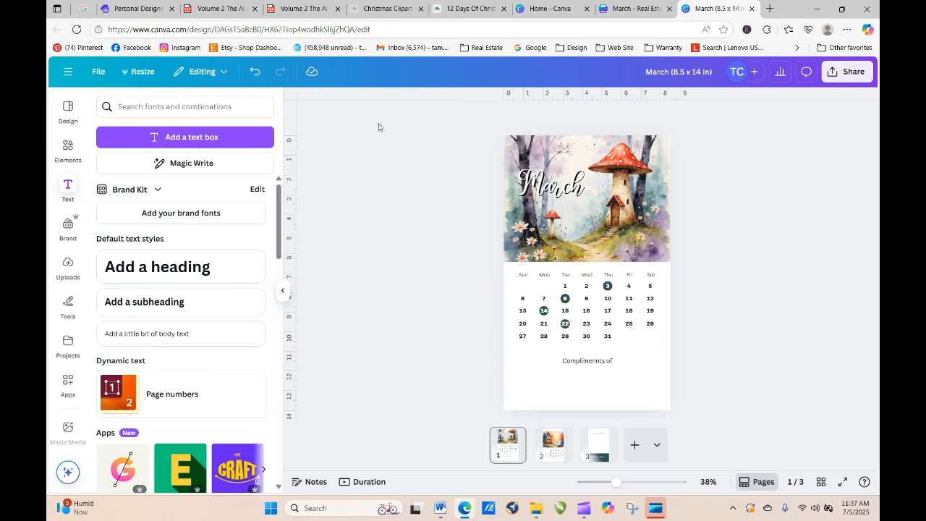
Step: Switch to Artistly's personal designs, open the seated green forest fairy and copy its prompt from "Forward facing" to the end, leaving the design view
{"action": "left_click", "coordinate": [145, 9]}
{"action": "scroll", "coordinate": [785, 250], "scroll_direction": "down", "scroll_amount": 4}
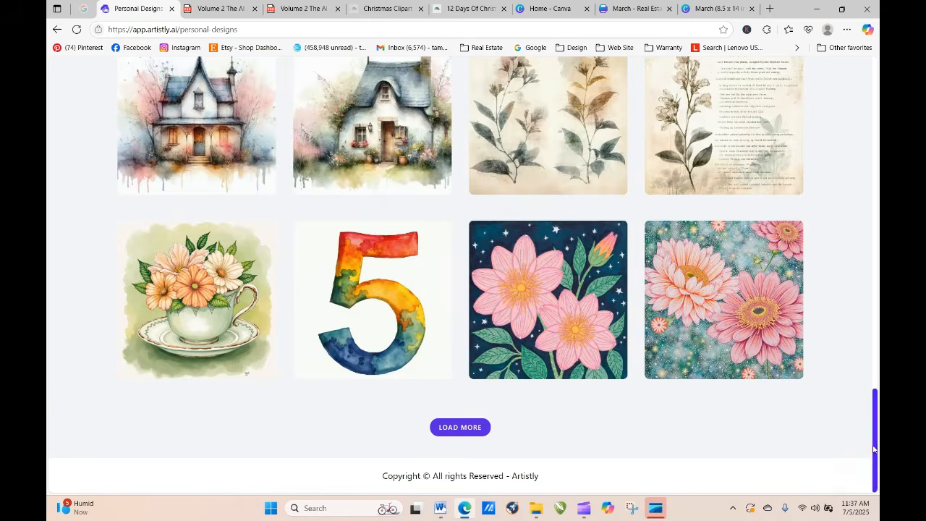
{"action": "left_click_drag", "start_coordinate": [876, 452], "coordinate": [875, 304]}
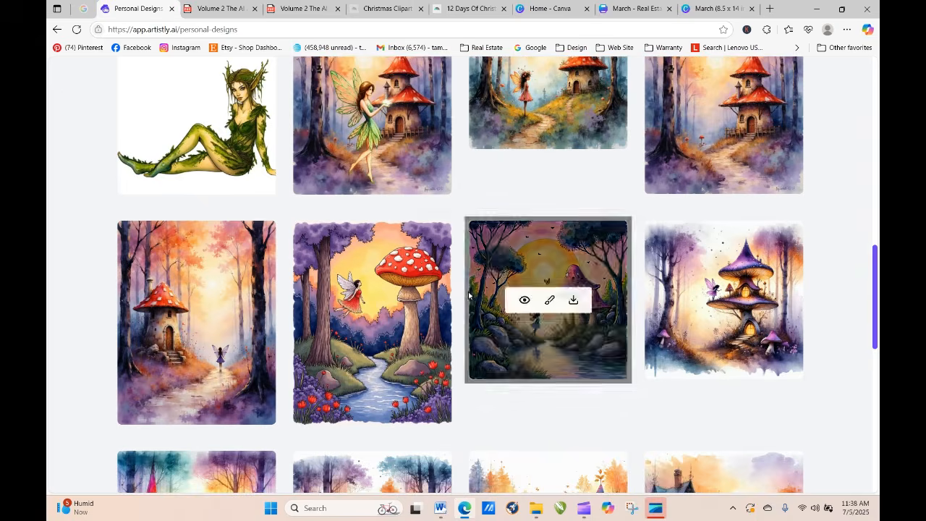
{"action": "left_click", "coordinate": [173, 93]}
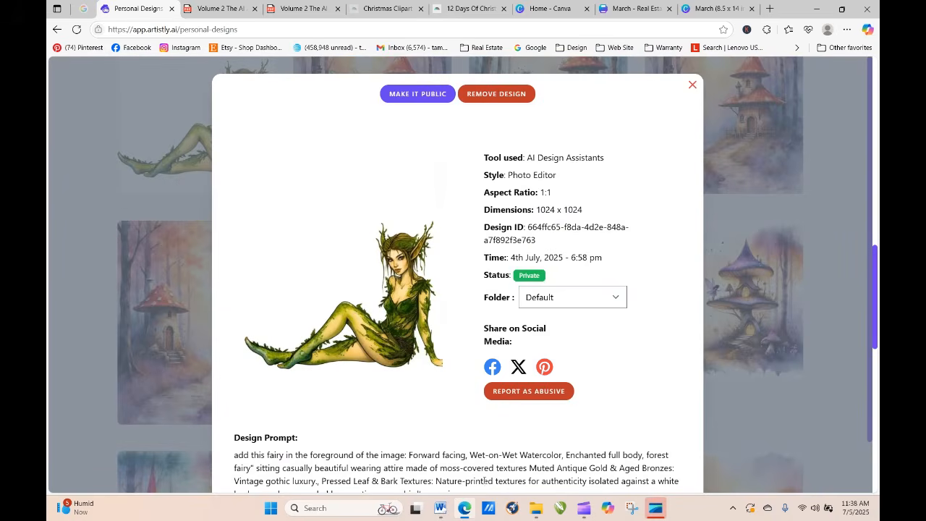
{"action": "left_click_drag", "start_coordinate": [409, 454], "coordinate": [434, 425]}
{"action": "right_click", "coordinate": [434, 425]}
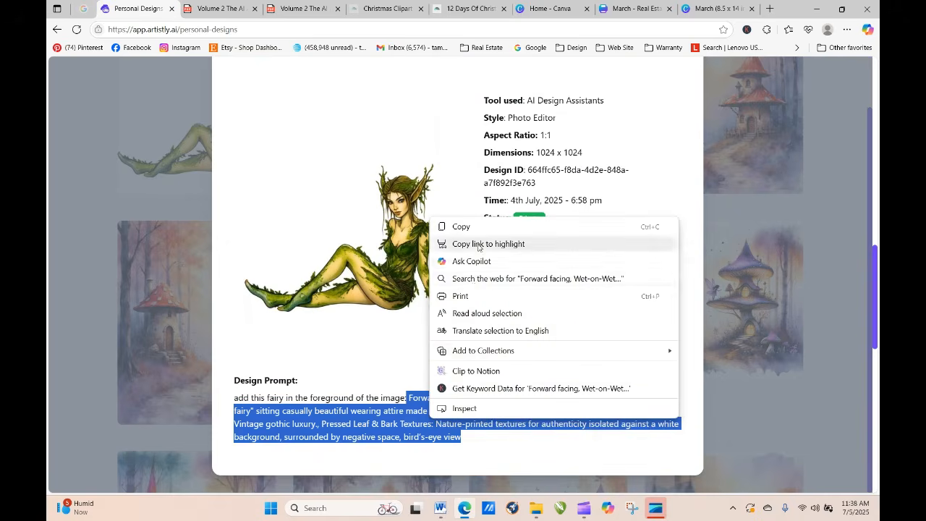
{"action": "left_click", "coordinate": [431, 230]}
{"action": "left_click_drag", "start_coordinate": [877, 263], "coordinate": [823, 111]}
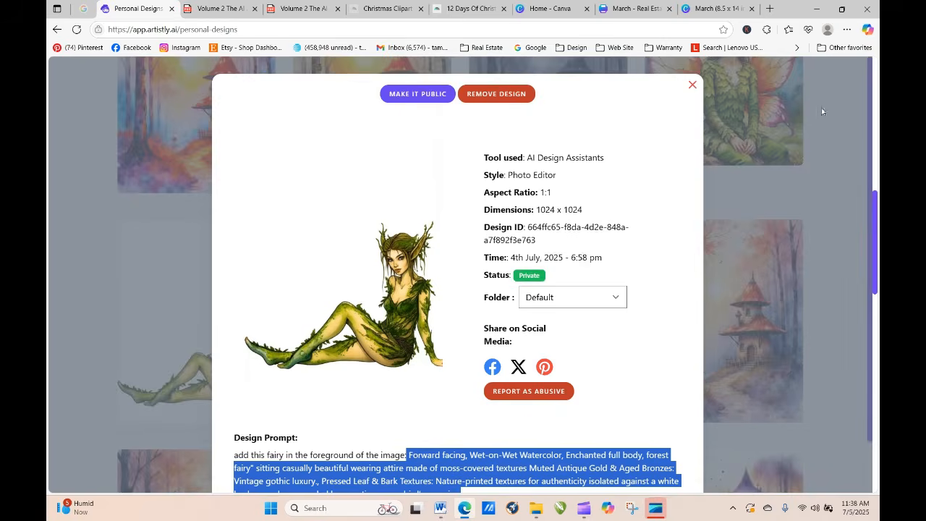
{"action": "left_click", "coordinate": [693, 85]}
{"action": "scroll", "coordinate": [860, 82], "scroll_direction": "up", "scroll_amount": 10}
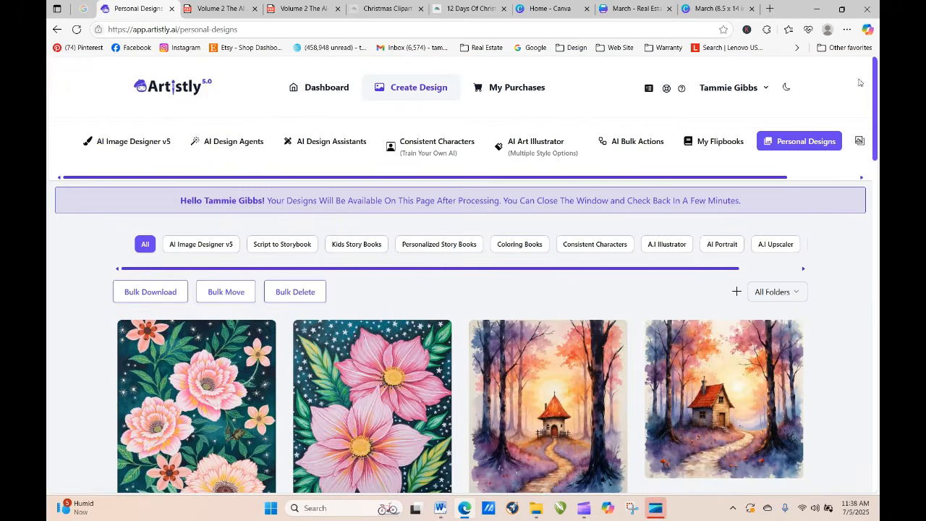
{"action": "left_click", "coordinate": [135, 143]}
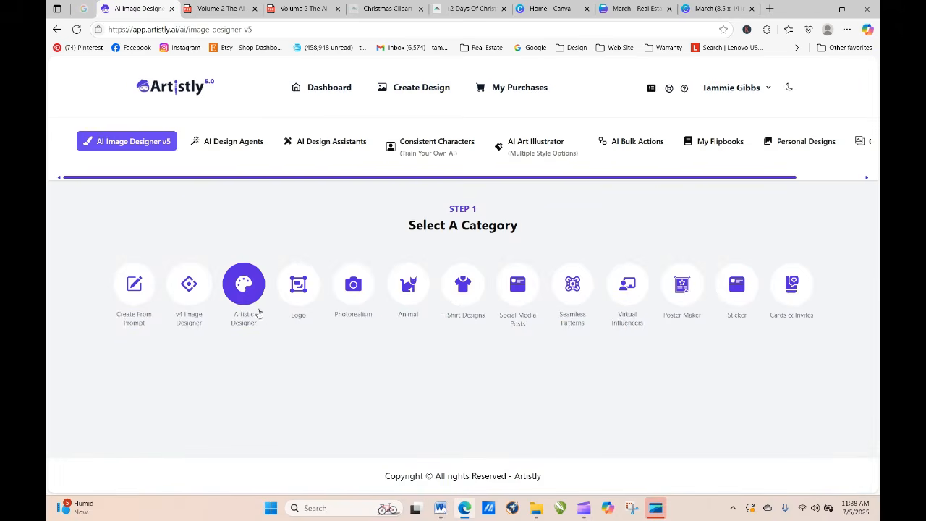
{"action": "left_click", "coordinate": [781, 143]}
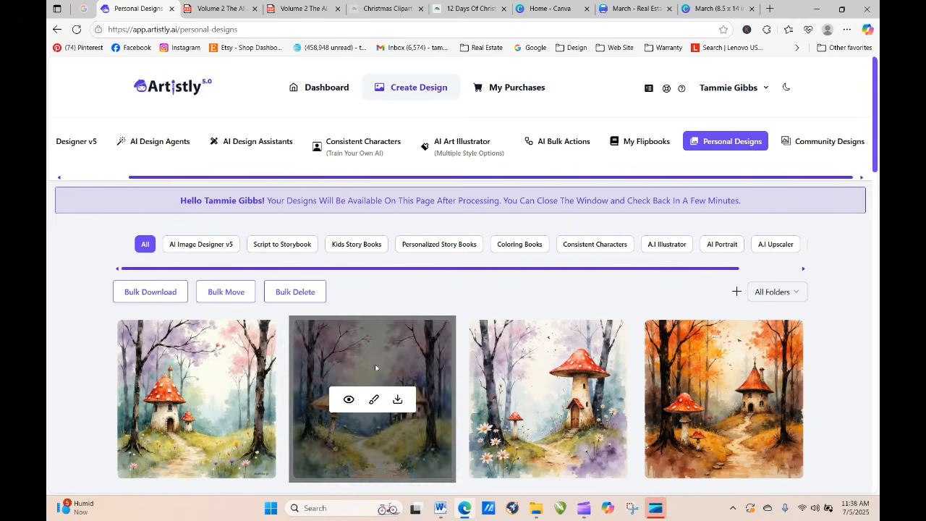
{"action": "left_click", "coordinate": [553, 142]}
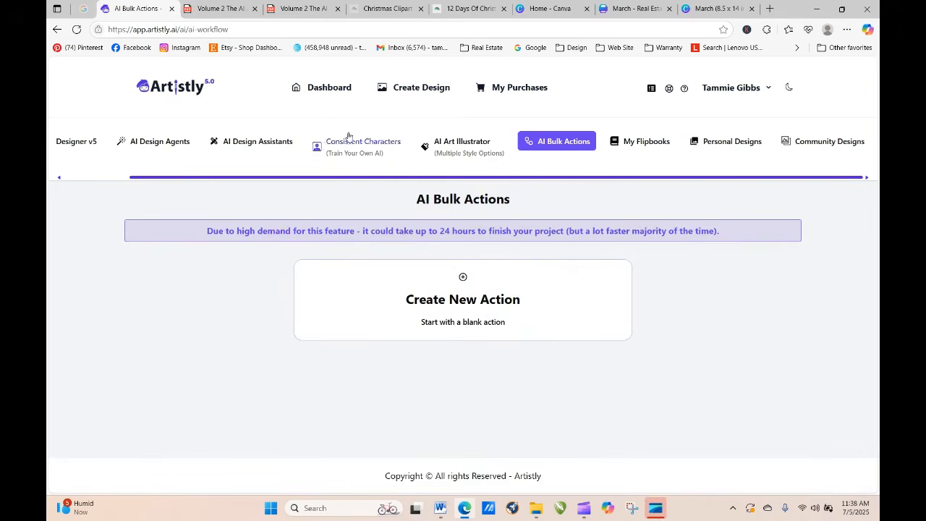
Step: Open the AI Art Illustrator and paste the copied fairy prompt as its image prompt
{"action": "left_click", "coordinate": [434, 143]}
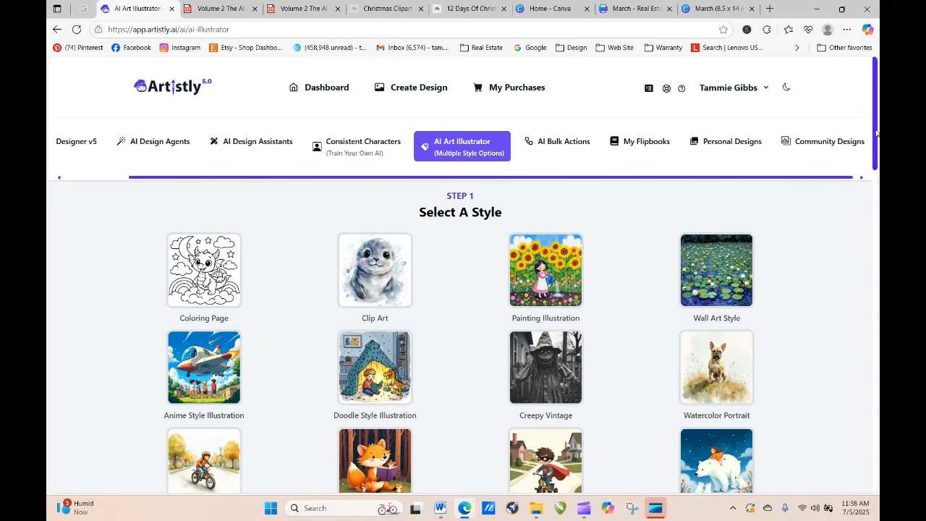
{"action": "left_click_drag", "start_coordinate": [875, 150], "coordinate": [878, 422]}
{"action": "scroll", "coordinate": [421, 405], "scroll_direction": "down", "scroll_amount": 8}
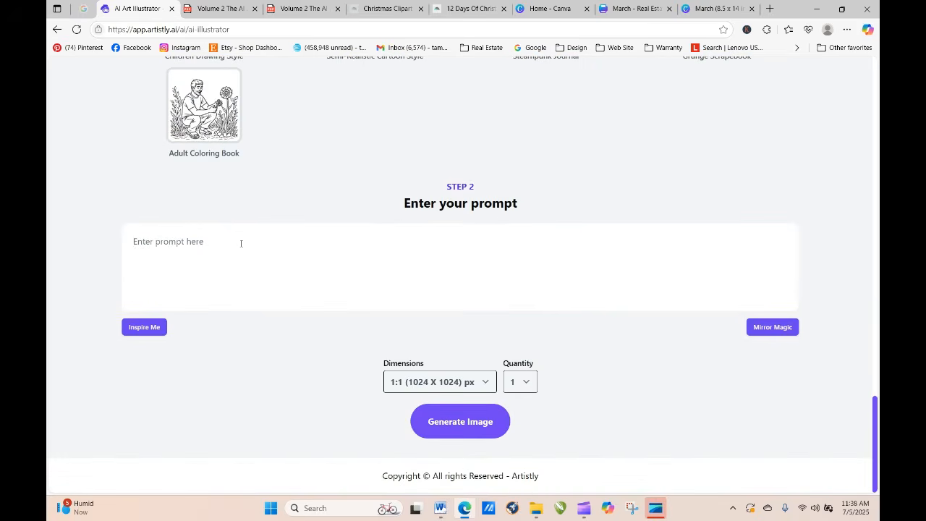
{"action": "right_click", "coordinate": [241, 243]}
{"action": "left_click", "coordinate": [272, 347]}
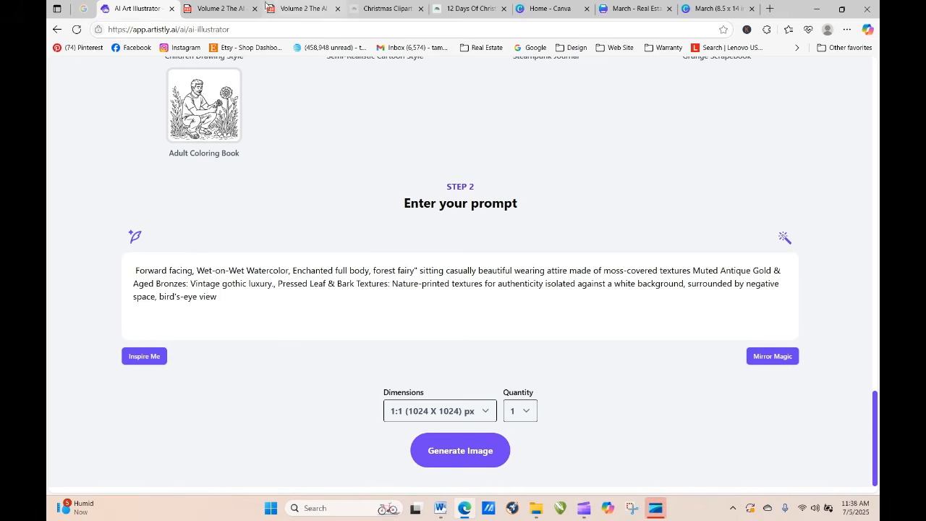
Step: Switch to the Volume 2 playbook PDF and copy the palette line "Winter Cool Tones: Icy blues, frosty whites, silver grays."
{"action": "left_click", "coordinate": [217, 8]}
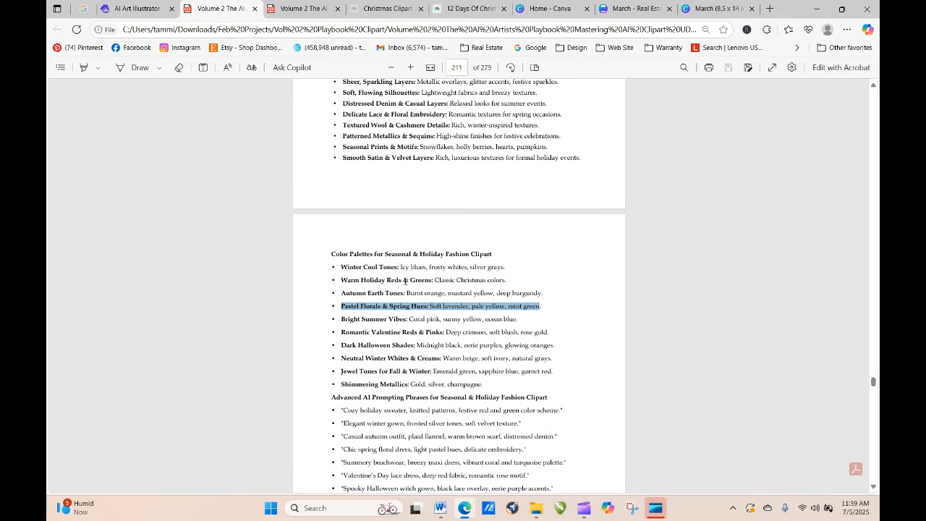
{"action": "left_click_drag", "start_coordinate": [343, 268], "coordinate": [507, 268]}
{"action": "right_click", "coordinate": [494, 265]}
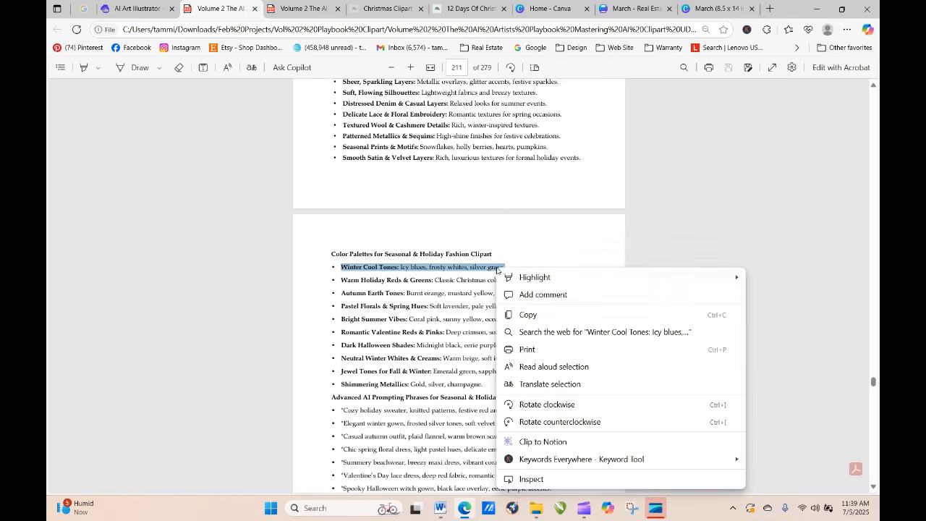
{"action": "left_click", "coordinate": [528, 316]}
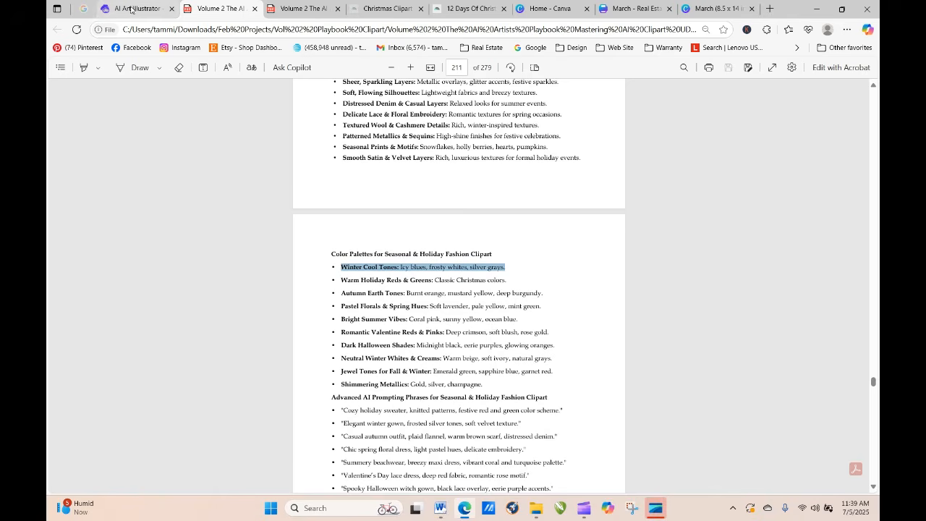
Step: Back in the Artistly prompt, replace "Muted Antique Gold & Aged Bronzes:" with the copied Winter Cool Tones palette
{"action": "left_click", "coordinate": [130, 9]}
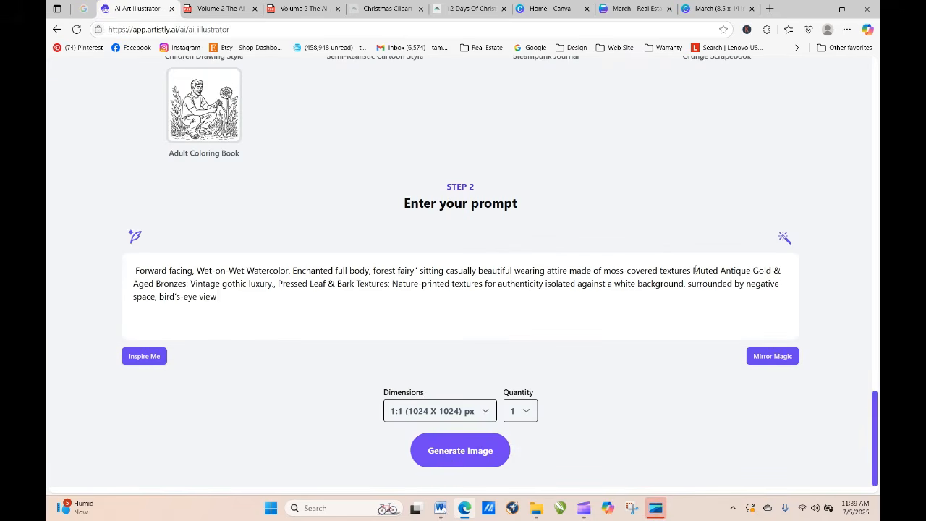
{"action": "left_click_drag", "start_coordinate": [694, 271], "coordinate": [169, 284]}
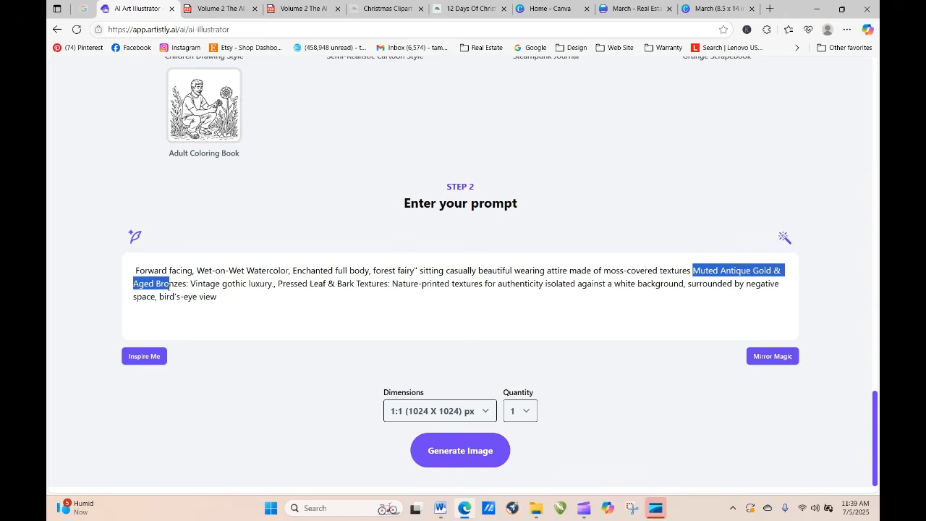
{"action": "left_click", "coordinate": [188, 284]}
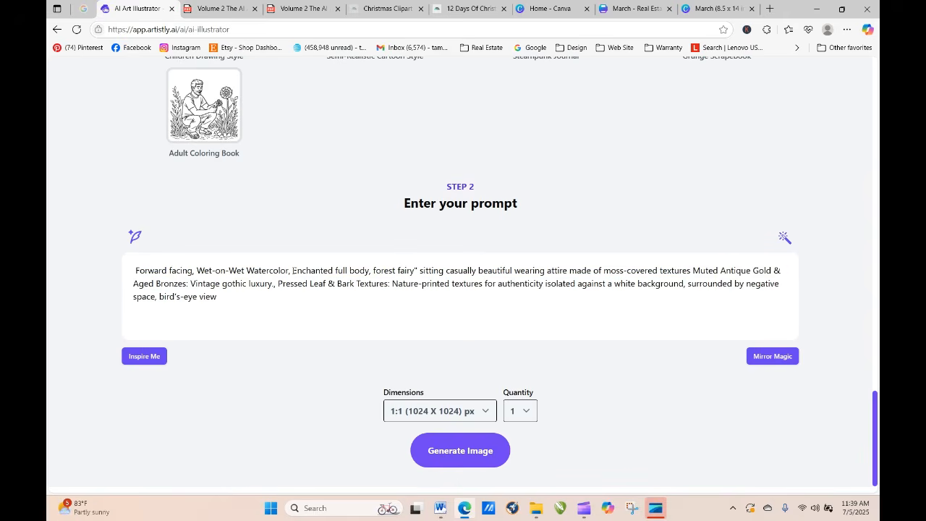
{"action": "left_click_drag", "start_coordinate": [693, 270], "coordinate": [189, 284]}
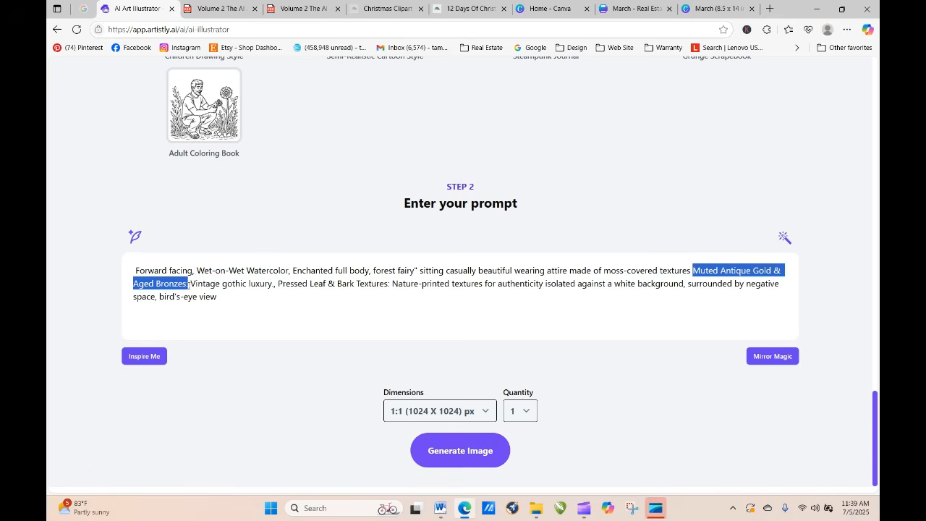
{"action": "right_click", "coordinate": [167, 279]}
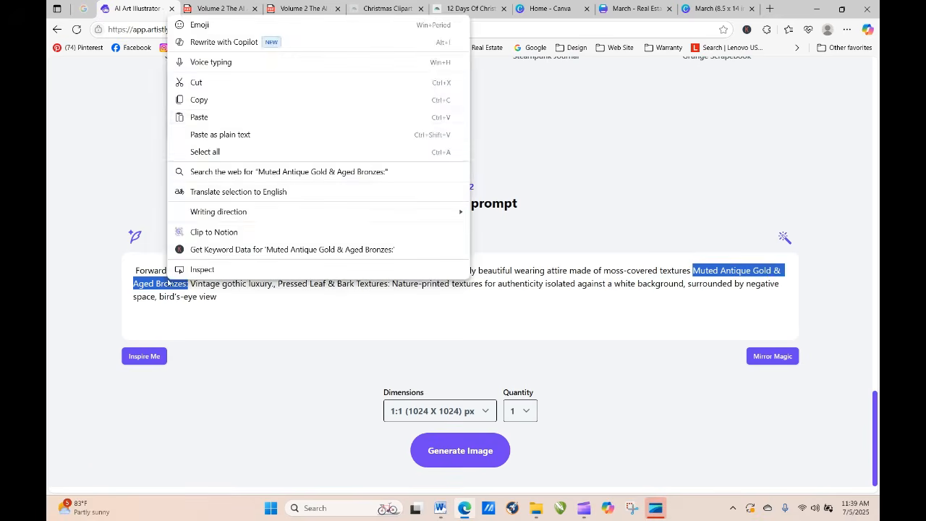
{"action": "left_click", "coordinate": [207, 116]}
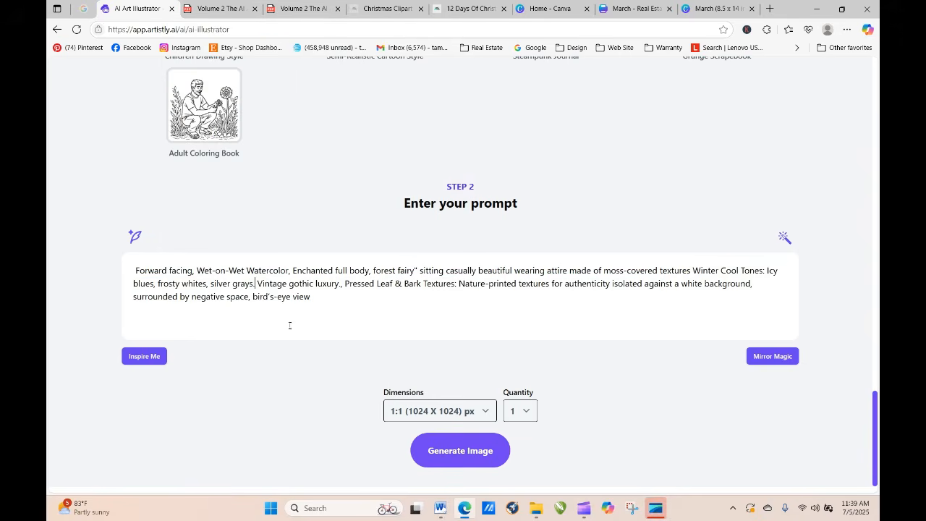
Step: Generate one 1:1 image from the prompt, refresh the designs page and open the finished fairy
{"action": "left_click", "coordinate": [461, 452]}
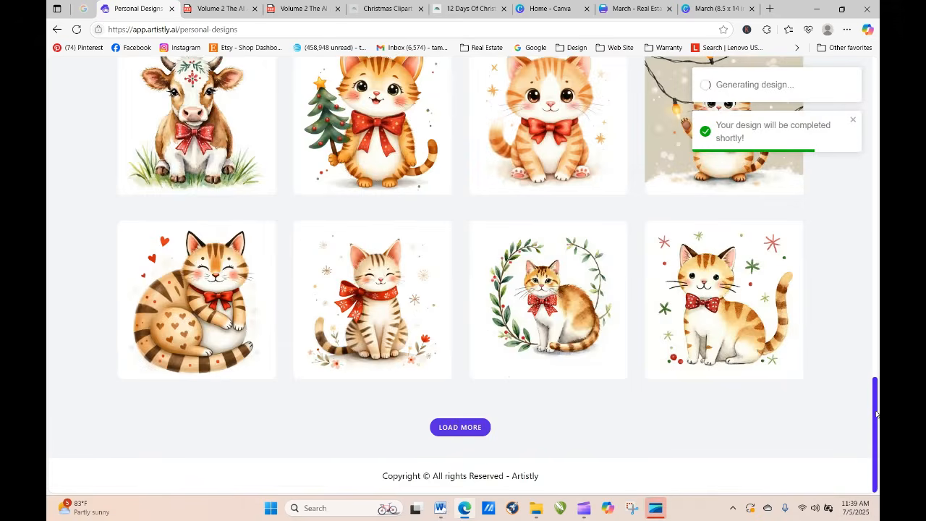
{"action": "left_click_drag", "start_coordinate": [877, 415], "coordinate": [862, 113]}
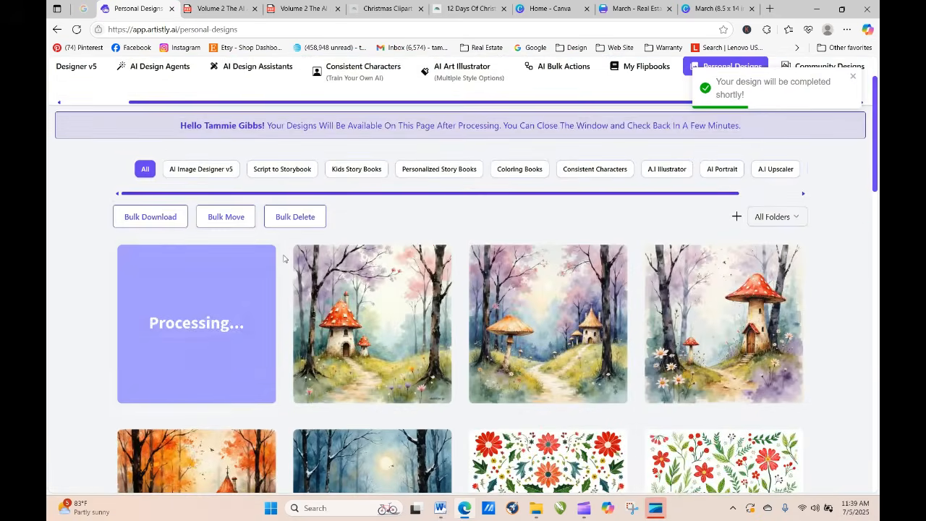
{"action": "left_click", "coordinate": [76, 29]}
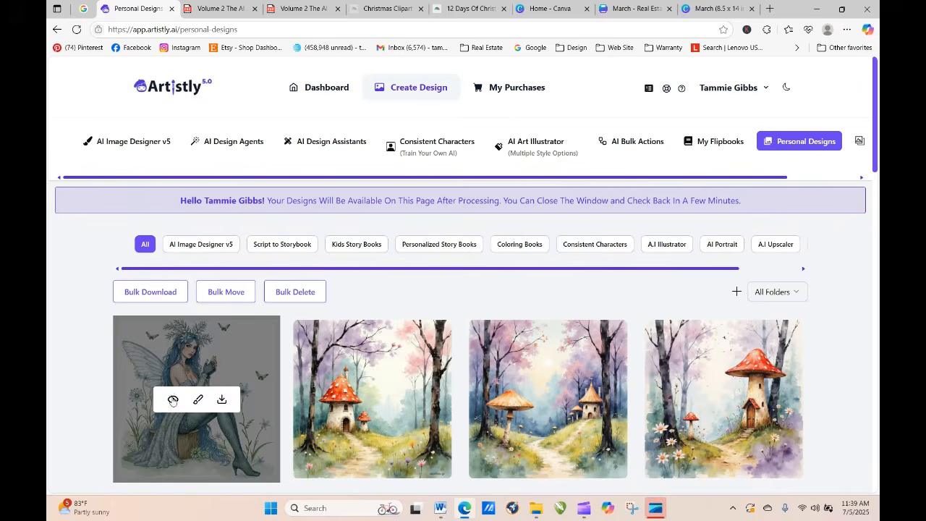
{"action": "left_click", "coordinate": [172, 400]}
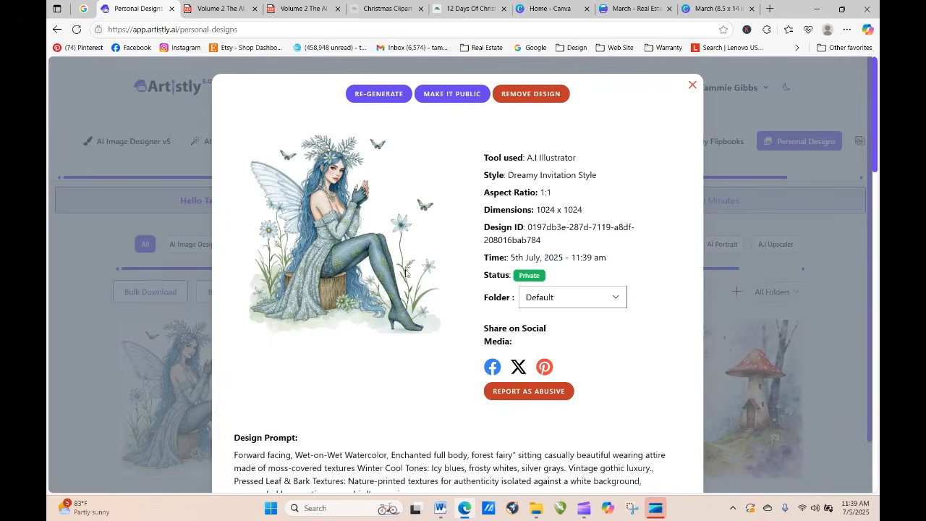
Step: Re-generate the fairy design from the same prompt with the quantity set to 4
{"action": "left_click", "coordinate": [386, 99]}
{"action": "scroll", "coordinate": [396, 315], "scroll_direction": "down", "scroll_amount": 5}
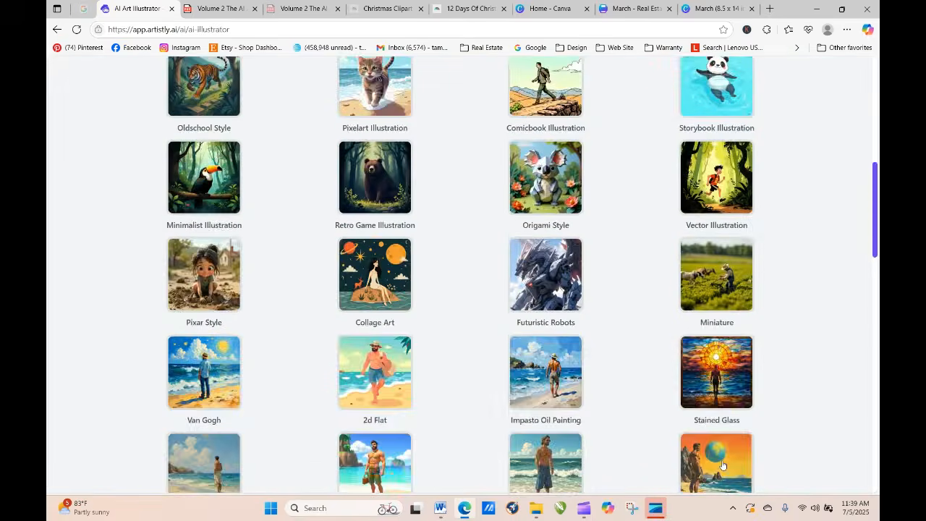
{"action": "scroll", "coordinate": [786, 420], "scroll_direction": "down", "scroll_amount": 10}
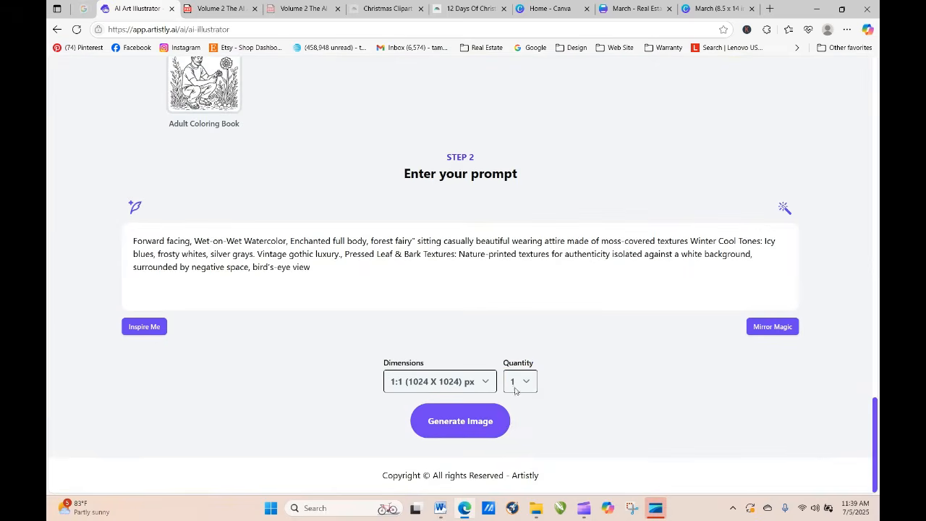
{"action": "left_click", "coordinate": [517, 388]}
{"action": "left_click", "coordinate": [520, 452]}
{"action": "left_click", "coordinate": [443, 424]}
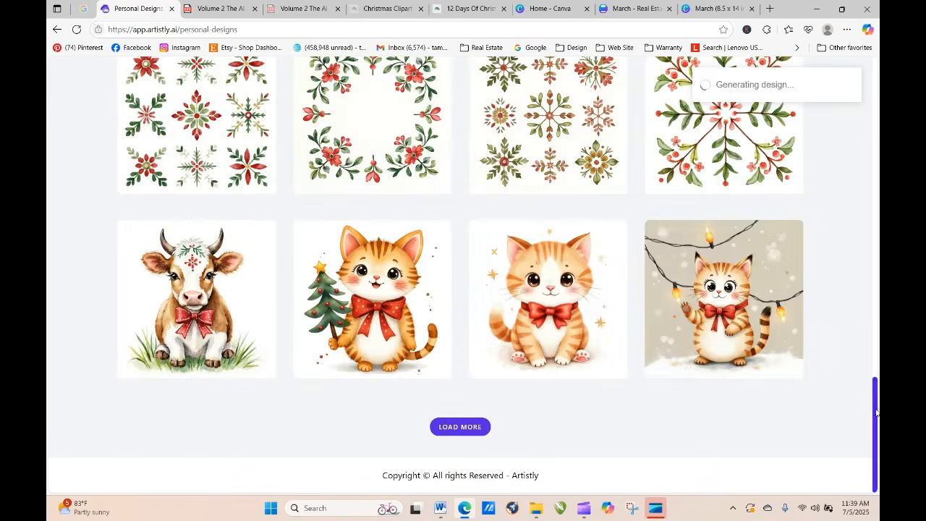
Step: Refresh the designs page until the new fairies load, then view the fourth and the first design in detail
{"action": "scroll", "coordinate": [847, 294], "scroll_direction": "up", "scroll_amount": 15}
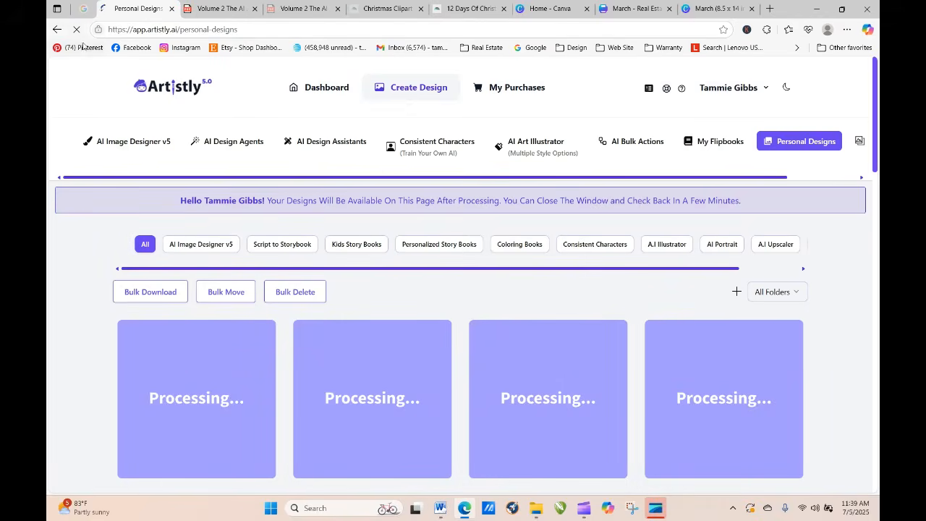
{"action": "left_click", "coordinate": [77, 30]}
{"action": "left_click", "coordinate": [77, 30]}
{"action": "left_click", "coordinate": [77, 30]}
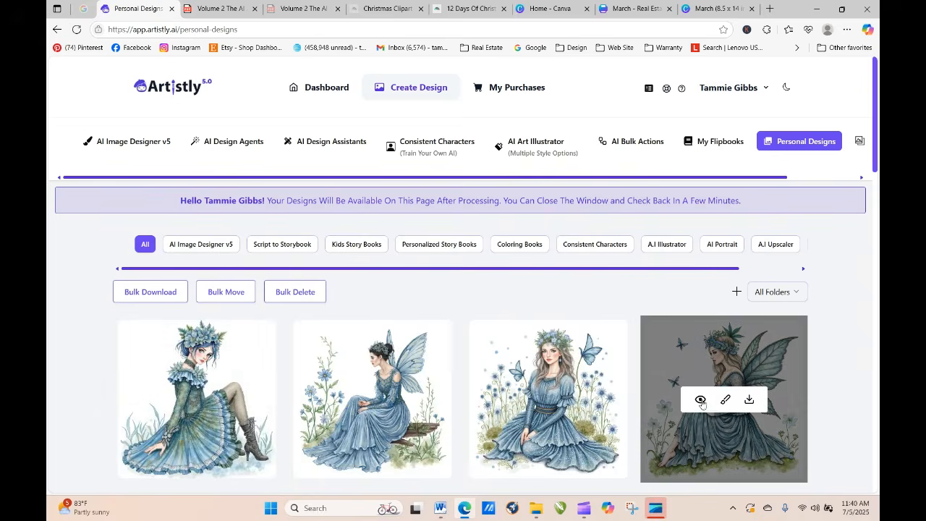
{"action": "left_click", "coordinate": [701, 403]}
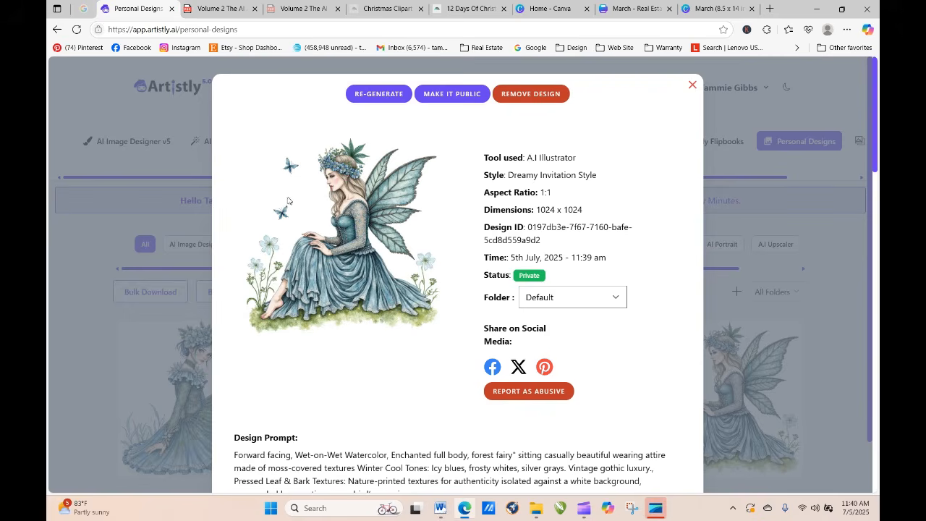
{"action": "left_click", "coordinate": [693, 87]}
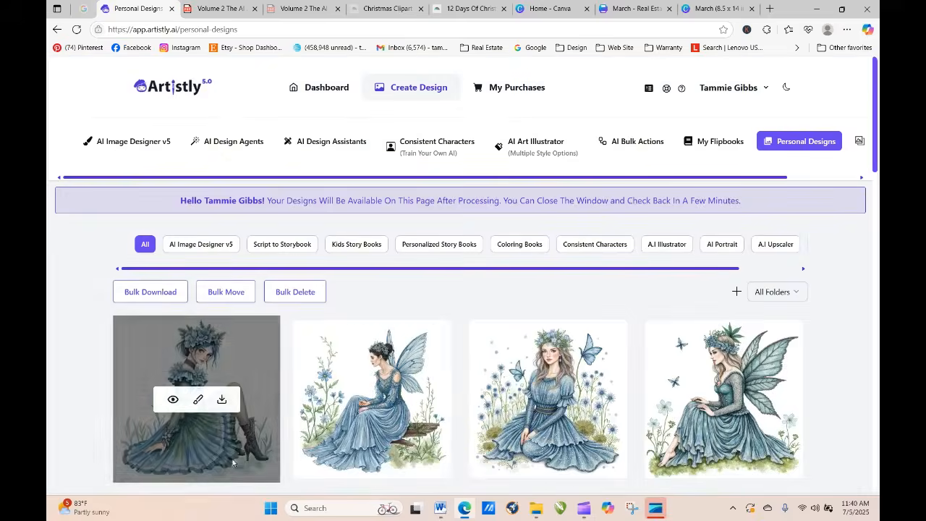
{"action": "left_click", "coordinate": [176, 396]}
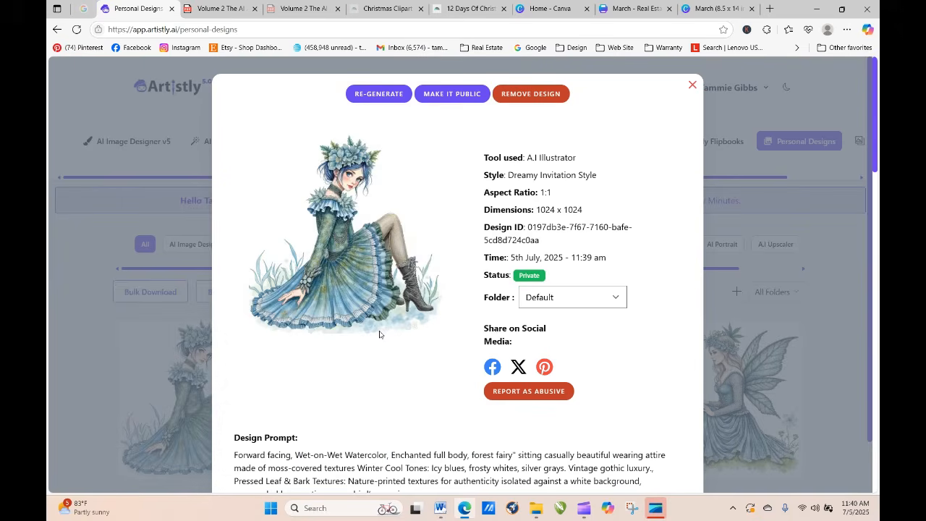
Step: Filter the personal designs by the Spring Bunny folder and re-generate the third bunny in the last loaded row to reach its prompt
{"action": "left_click", "coordinate": [693, 85]}
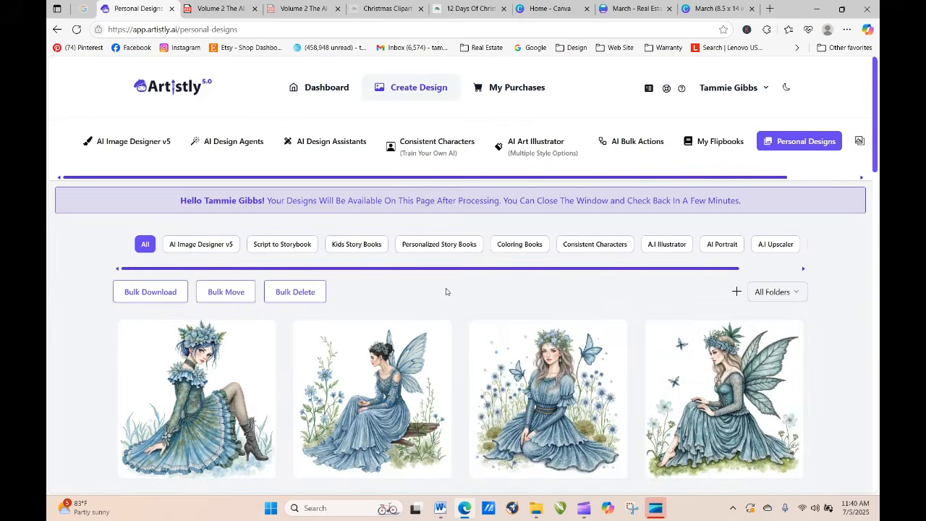
{"action": "left_click", "coordinate": [786, 288]}
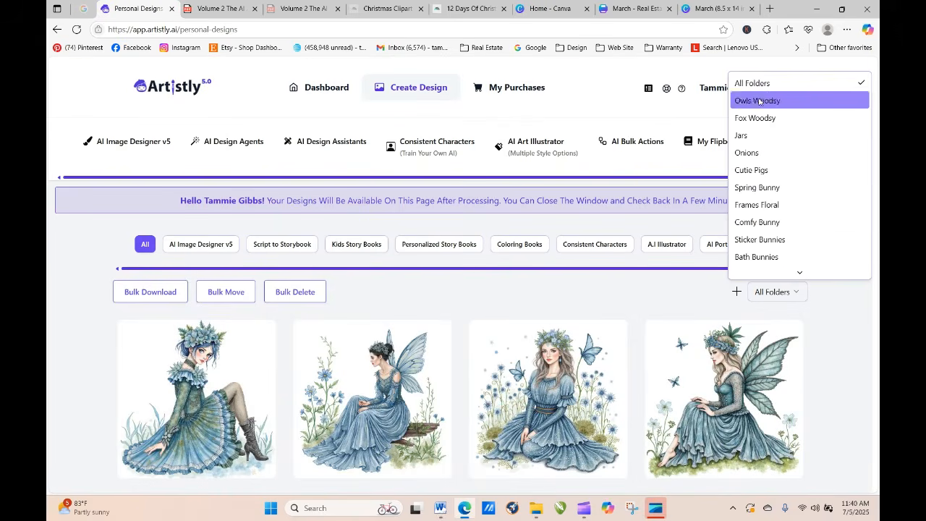
{"action": "left_click", "coordinate": [760, 188]}
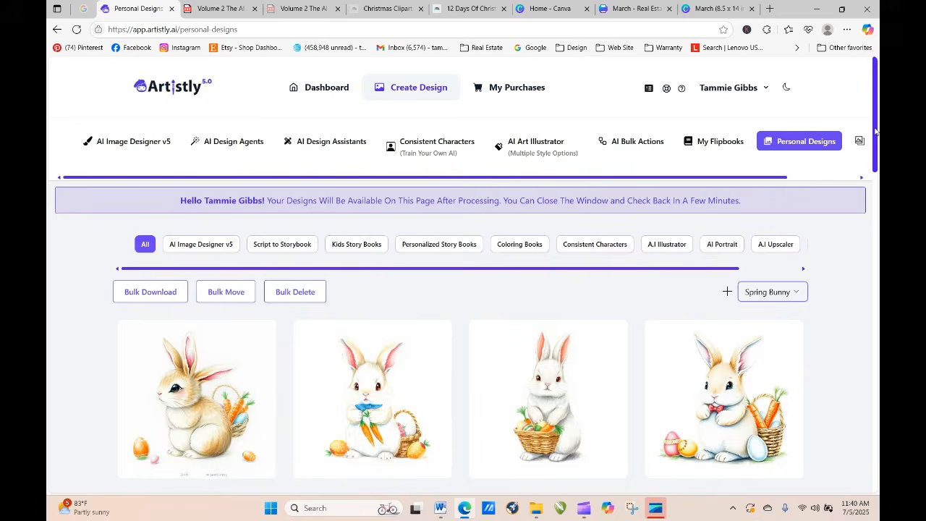
{"action": "left_click_drag", "start_coordinate": [876, 130], "coordinate": [879, 470]}
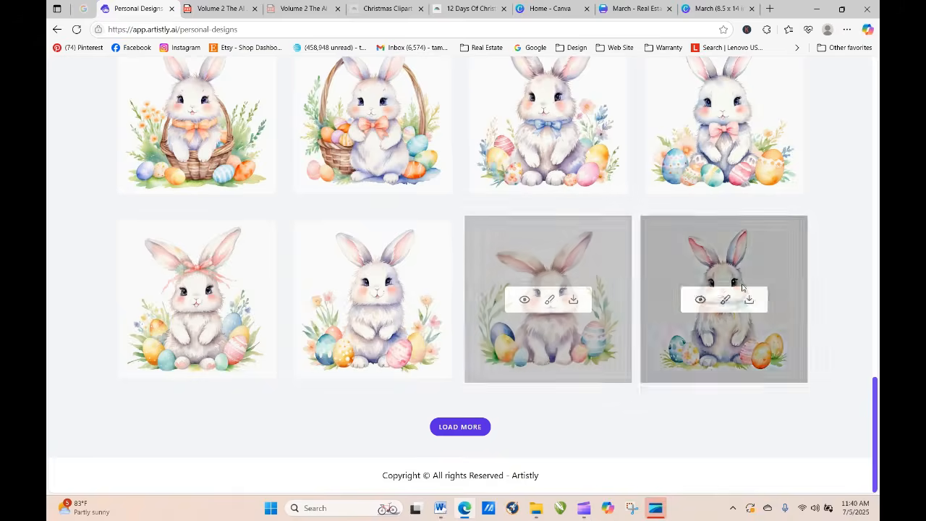
{"action": "mouse_move", "coordinate": [570, 283]}
{"action": "left_click", "coordinate": [523, 300]}
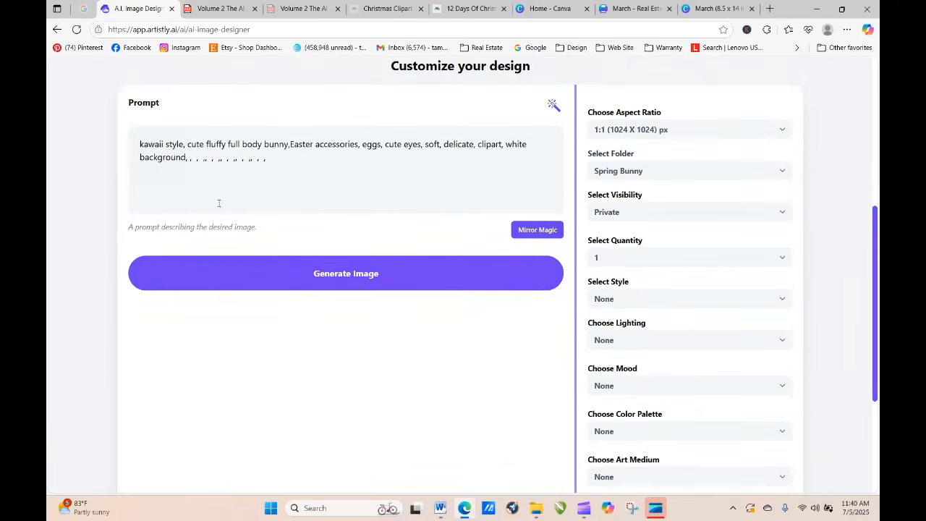
Step: Paste the copied "Winter Cool Tones: Icy blues, frosty whites, silver grays" palette before "kawaii style" in the bunny prompt, separated by a comma
{"action": "right_click", "coordinate": [139, 144]}
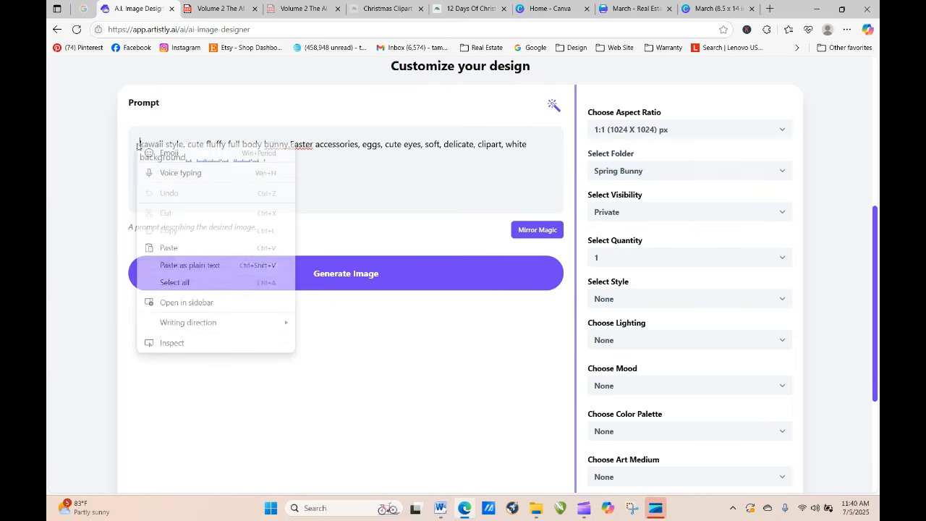
{"action": "left_click", "coordinate": [171, 251]}
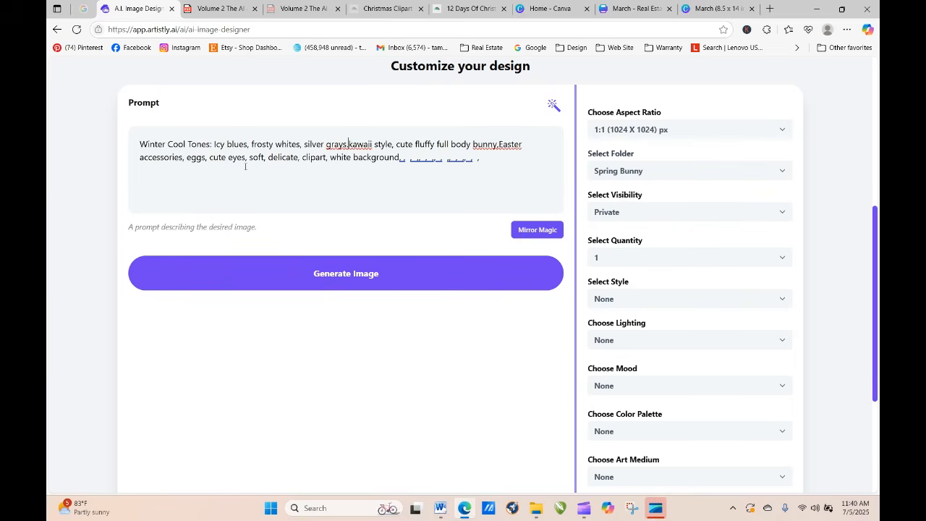
{"action": "key", "text": "BackSpace"}
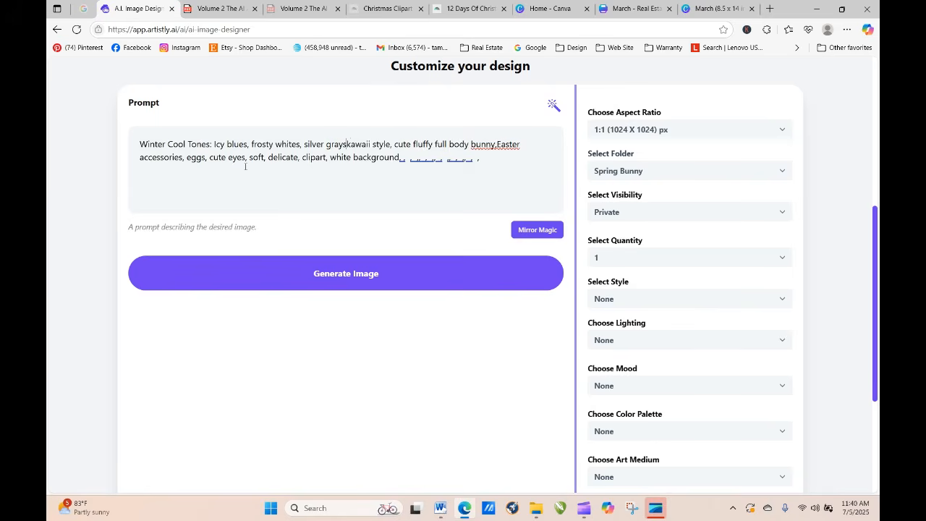
{"action": "type", "text": ","}
Step: Remove "Easter accessories, eggs," from the bunny prompt, leaving "cute eyes" directly after "bunny"
{"action": "right_click", "coordinate": [499, 144]}
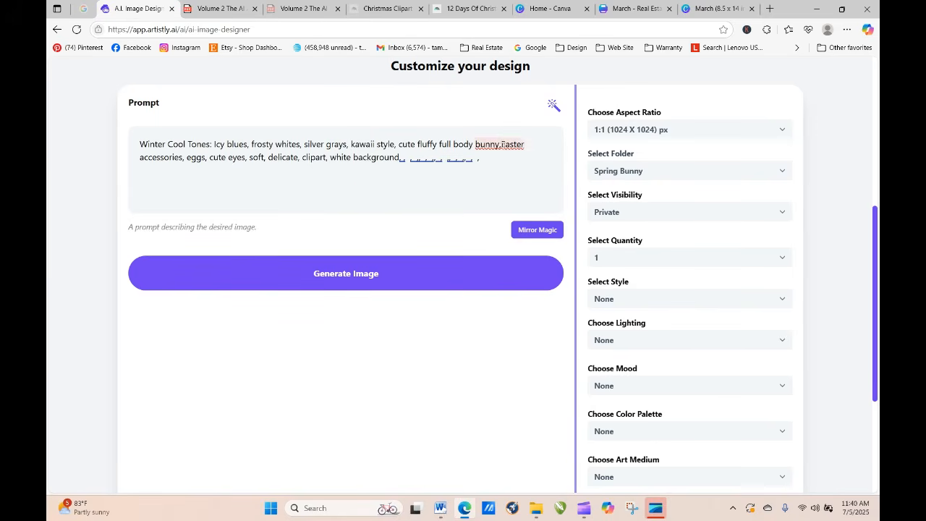
{"action": "left_click", "coordinate": [492, 158]}
{"action": "left_click", "coordinate": [504, 145]}
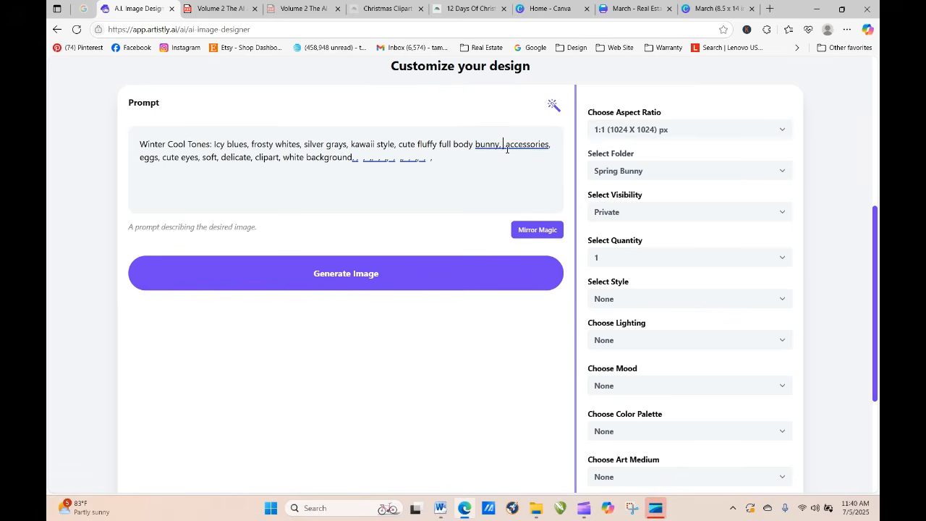
{"action": "left_click_drag", "start_coordinate": [507, 147], "coordinate": [162, 173]}
{"action": "key", "text": "BackSpace"}
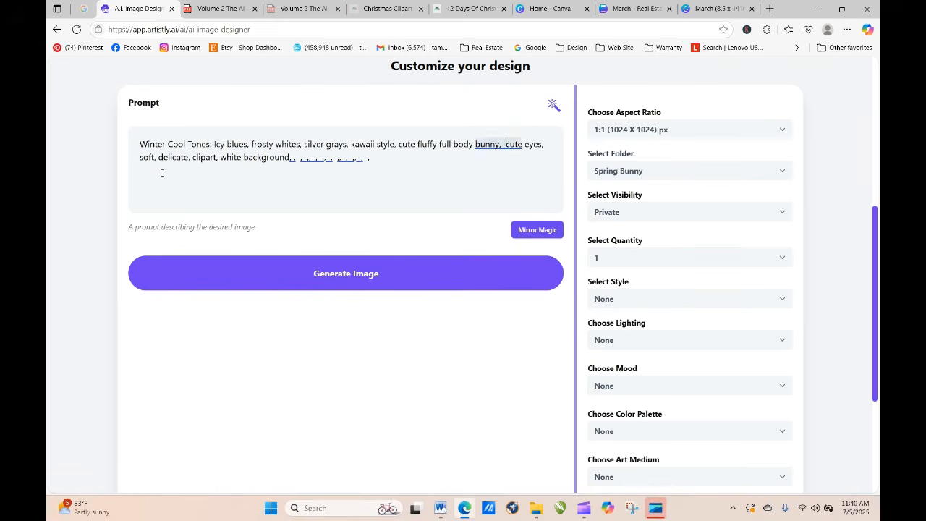
Step: Generate the bunny image, refresh the designs page until it loads, and view the finished design with its prompt
{"action": "left_click", "coordinate": [304, 288]}
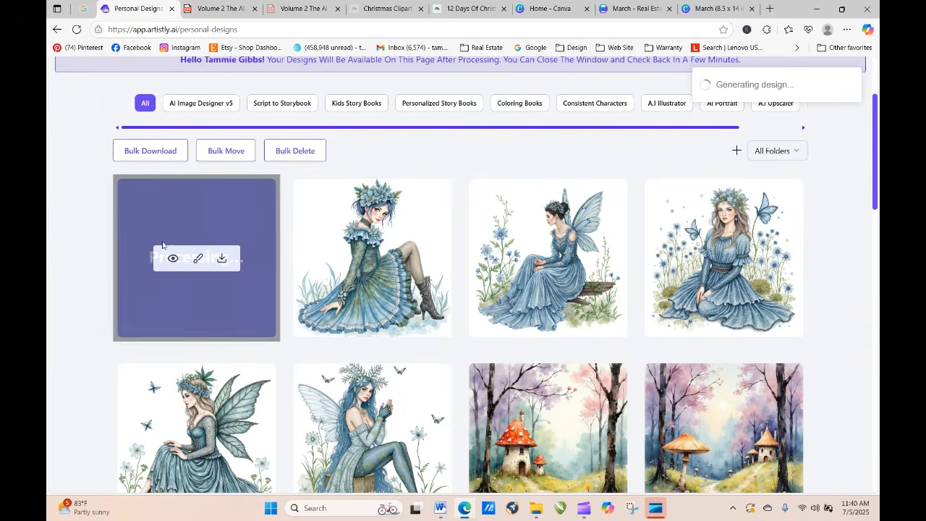
{"action": "left_click", "coordinate": [76, 30]}
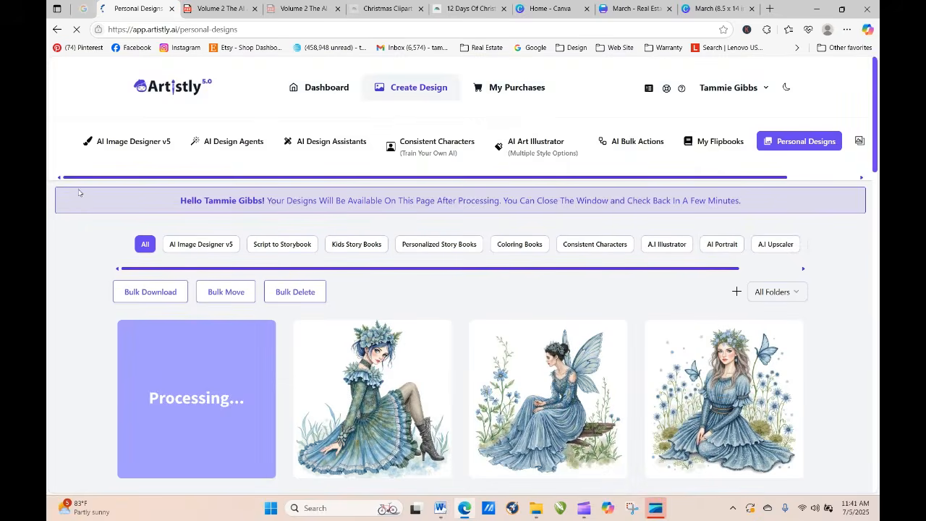
{"action": "left_click", "coordinate": [76, 32]}
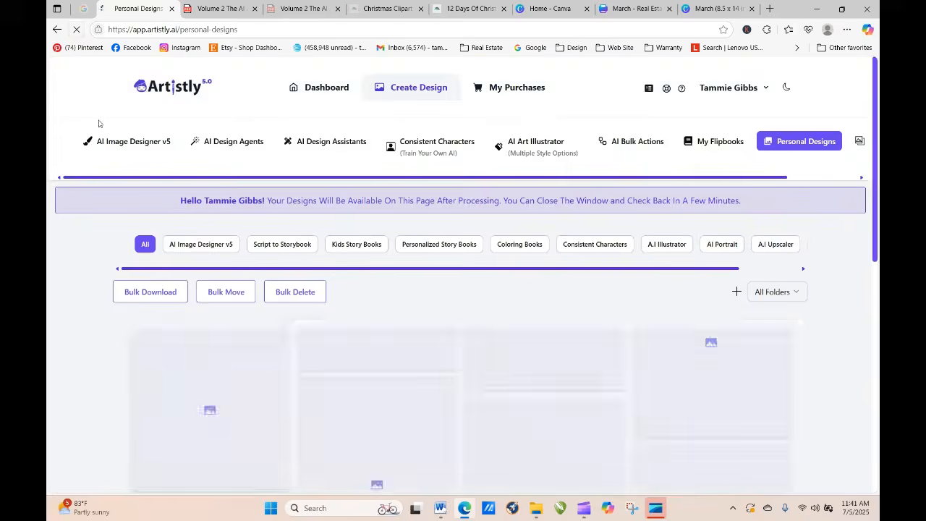
{"action": "left_click", "coordinate": [76, 29]}
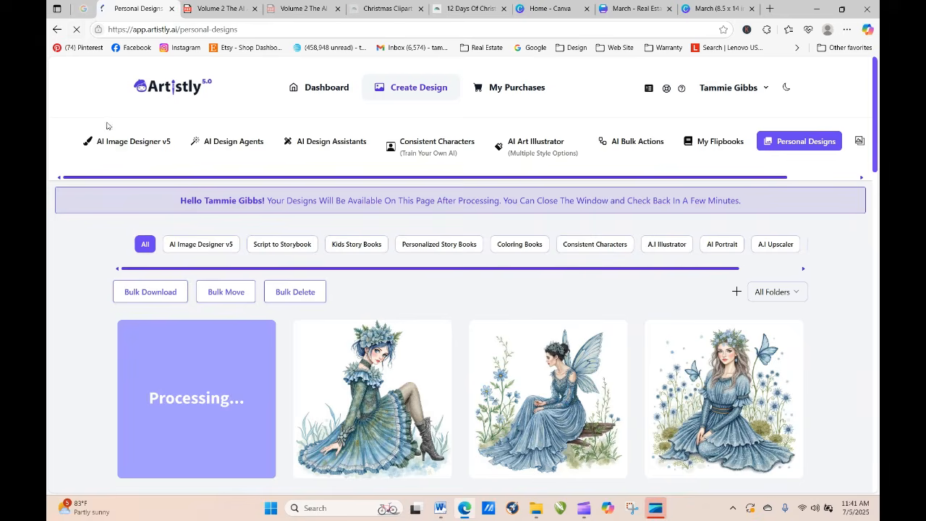
{"action": "left_click", "coordinate": [76, 30]}
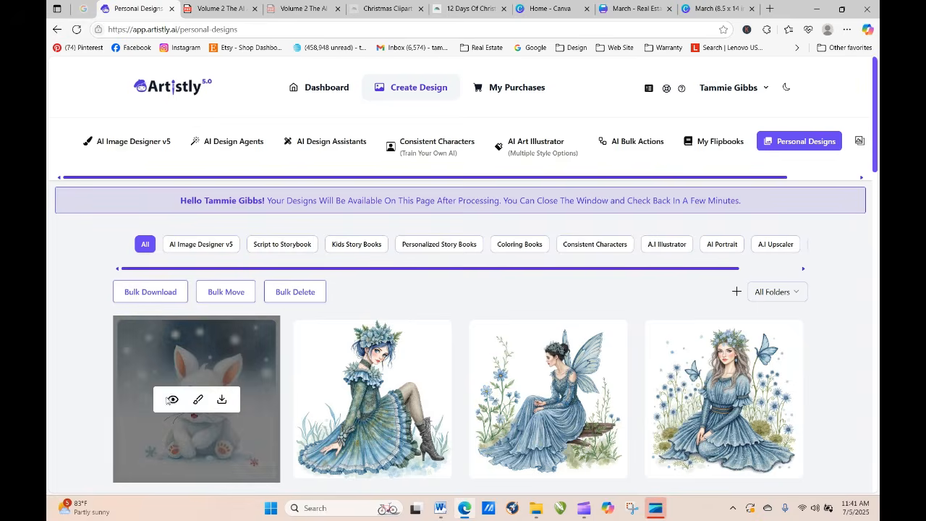
{"action": "left_click", "coordinate": [168, 401]}
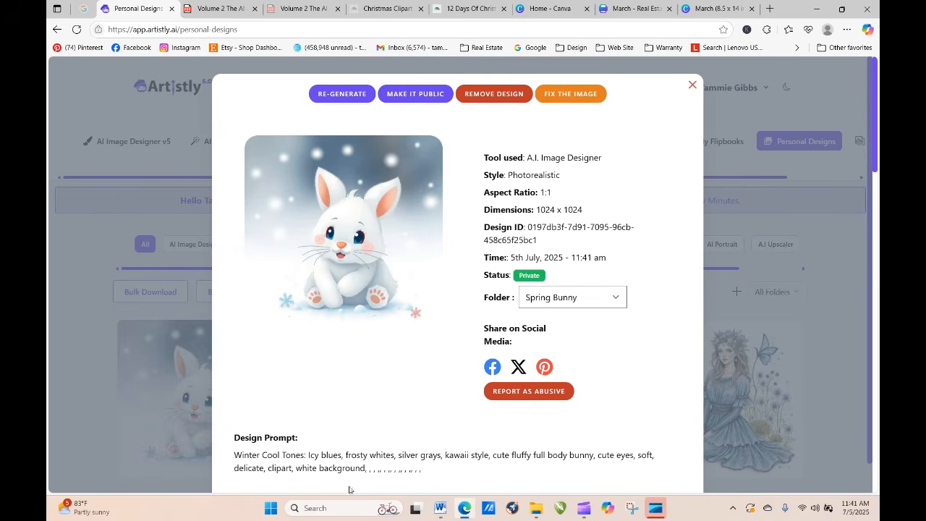
{"action": "left_click_drag", "start_coordinate": [361, 468], "coordinate": [437, 480]}
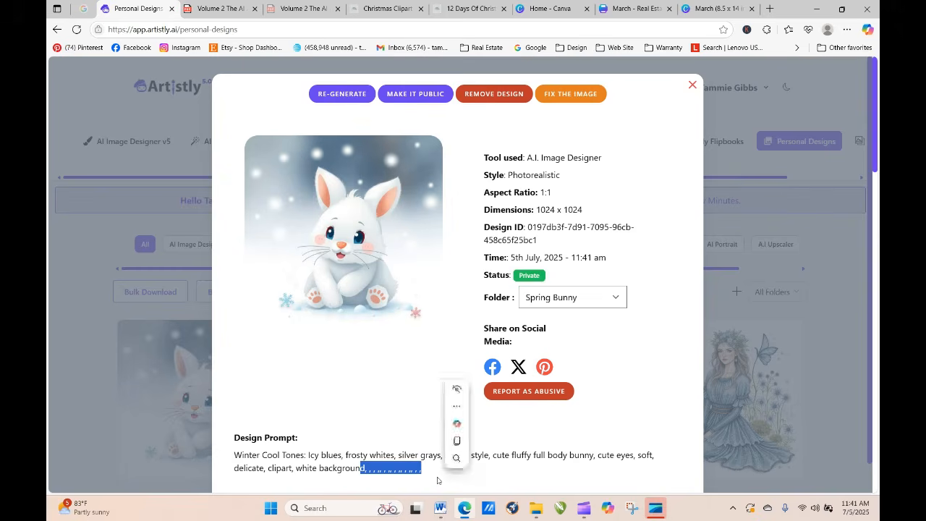
{"action": "left_click", "coordinate": [692, 85]}
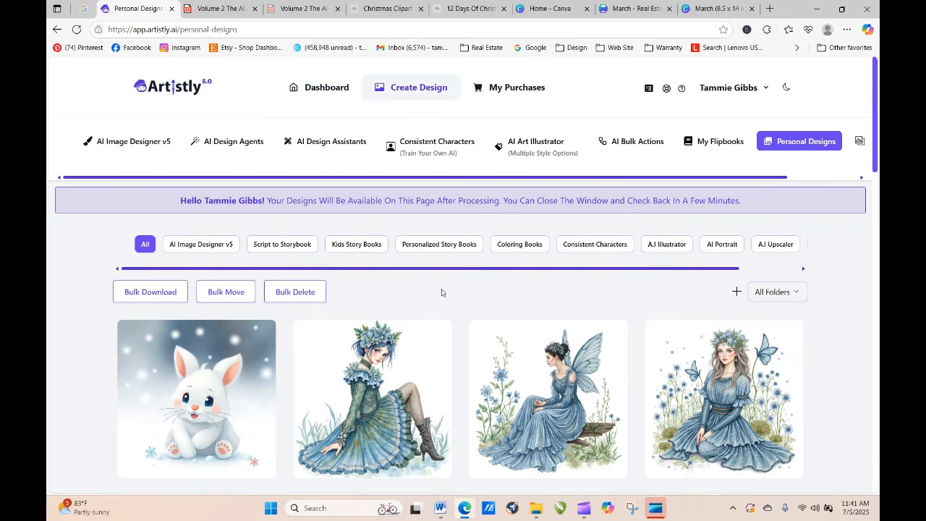
Step: Try to filter the personal designs by the Birds folder, then reload the page
{"action": "left_click", "coordinate": [796, 294]}
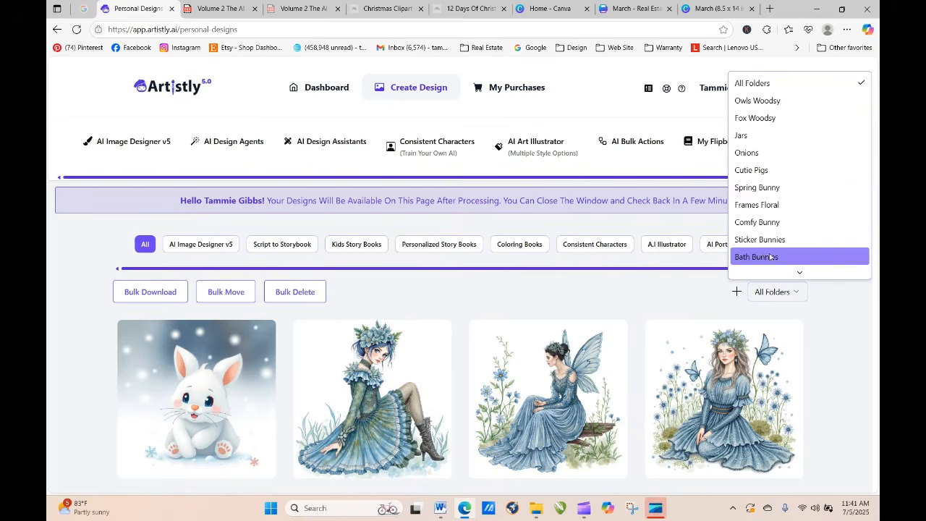
{"action": "scroll", "coordinate": [768, 244], "scroll_direction": "down", "scroll_amount": 5}
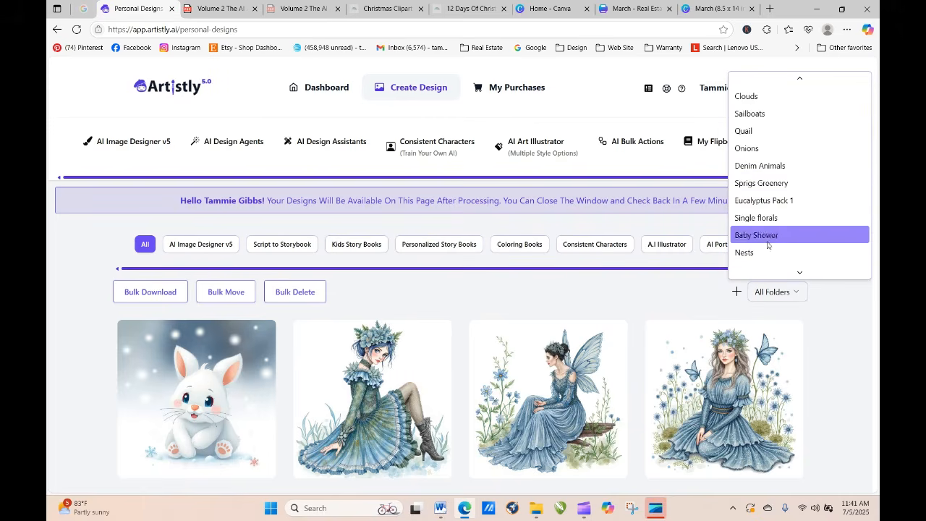
{"action": "scroll", "coordinate": [771, 246], "scroll_direction": "down", "scroll_amount": 5}
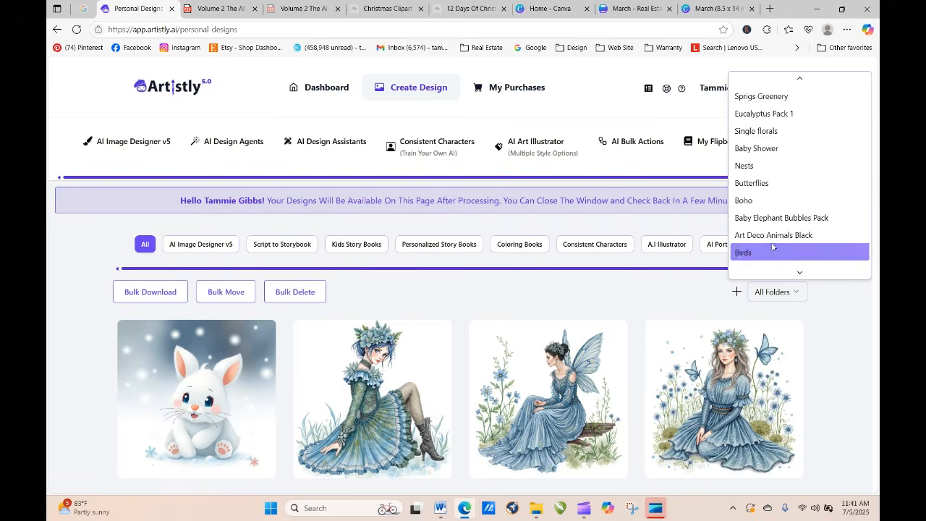
{"action": "scroll", "coordinate": [772, 250], "scroll_direction": "down", "scroll_amount": 2}
{"action": "left_click", "coordinate": [758, 217]}
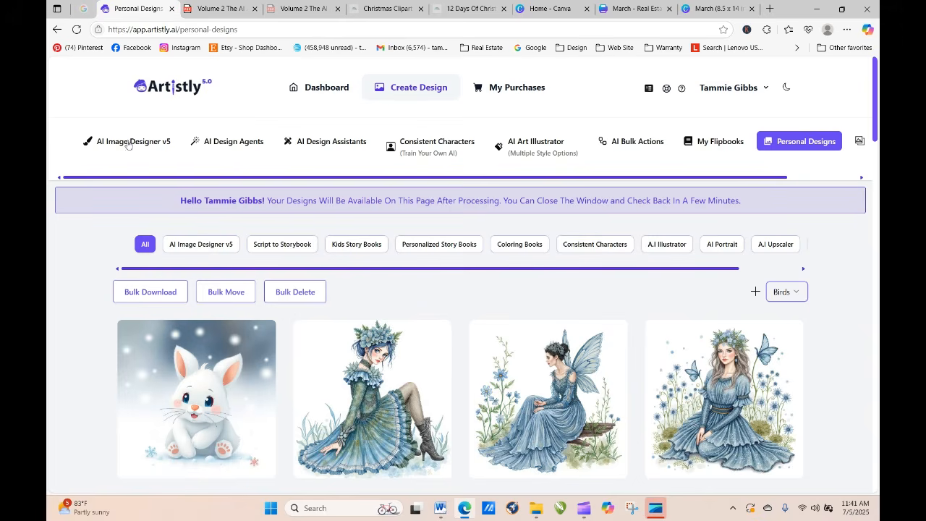
{"action": "left_click", "coordinate": [76, 29]}
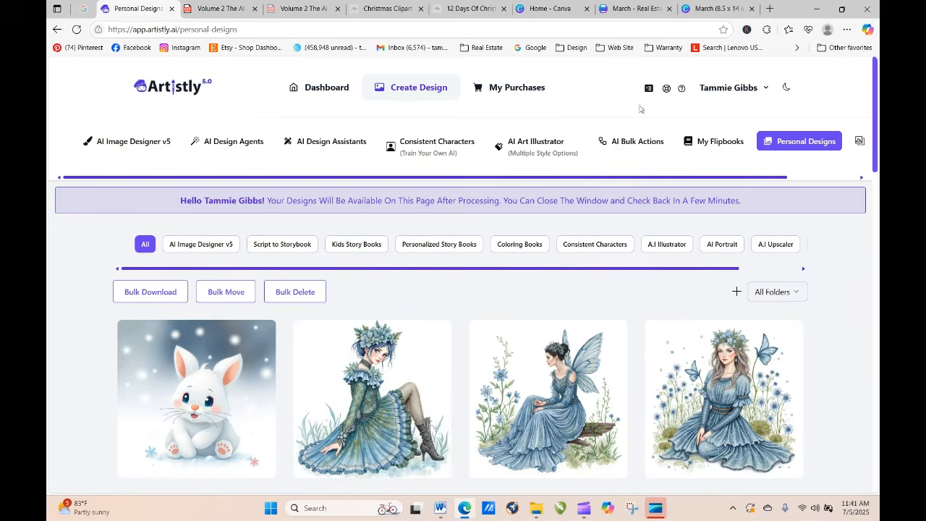
Step: Filter the personal designs by the Birds folder and open the watercolor finch on a white background in detail
{"action": "left_click", "coordinate": [770, 295]}
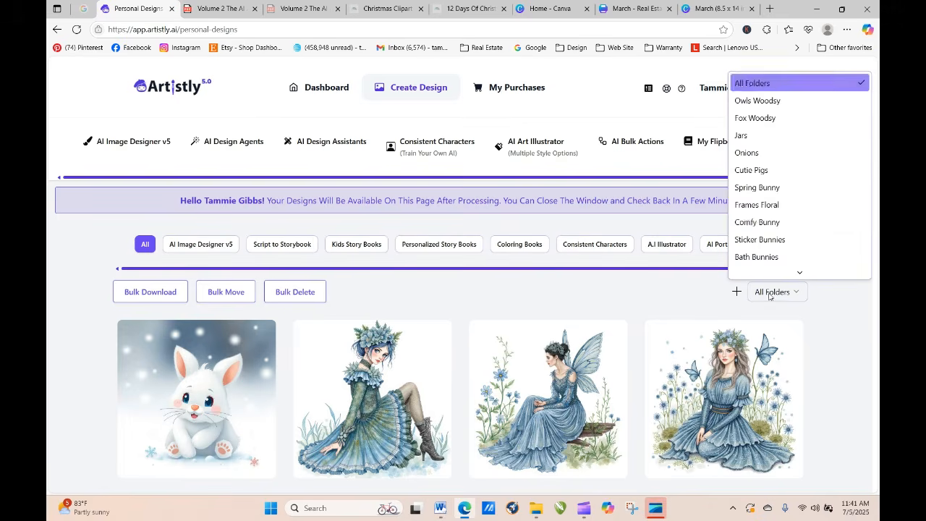
{"action": "scroll", "coordinate": [800, 250], "scroll_direction": "down", "scroll_amount": 5}
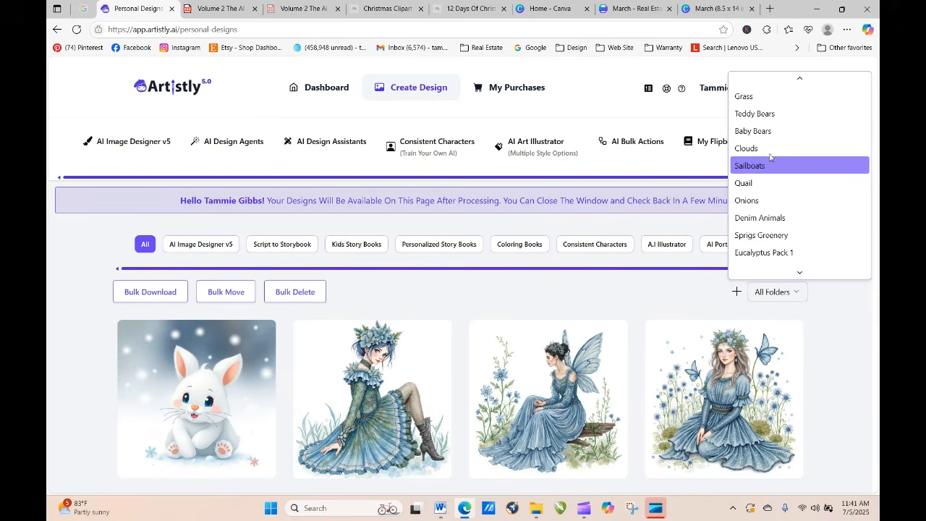
{"action": "mouse_move", "coordinate": [781, 266]}
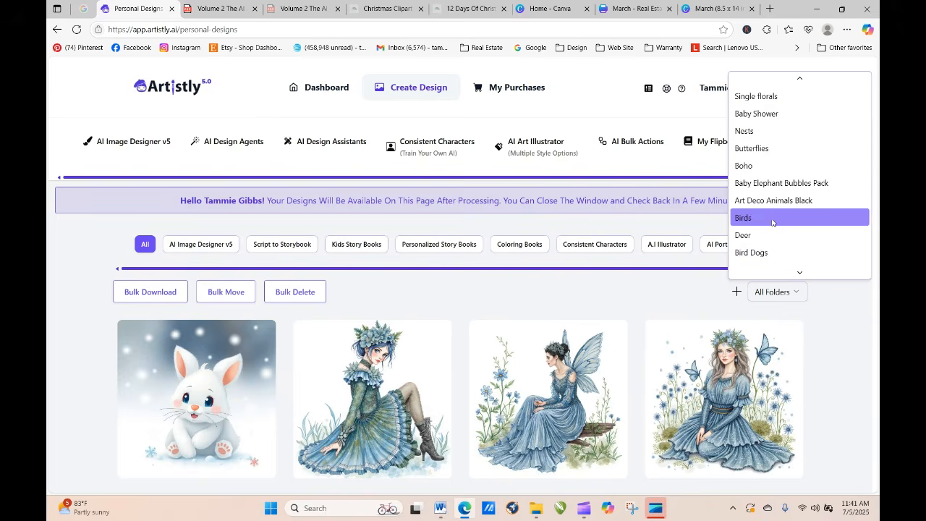
{"action": "left_click", "coordinate": [773, 220]}
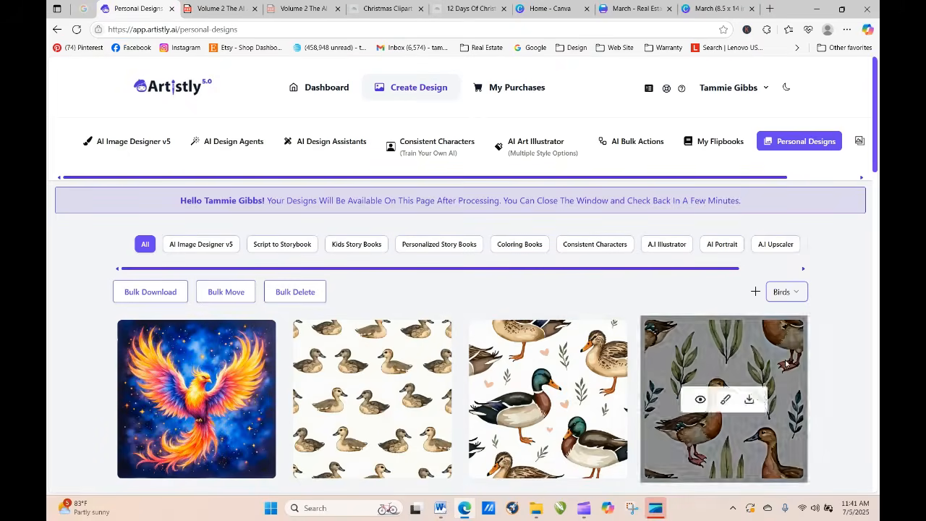
{"action": "left_click_drag", "start_coordinate": [877, 114], "coordinate": [878, 351]}
{"action": "mouse_move", "coordinate": [550, 289]}
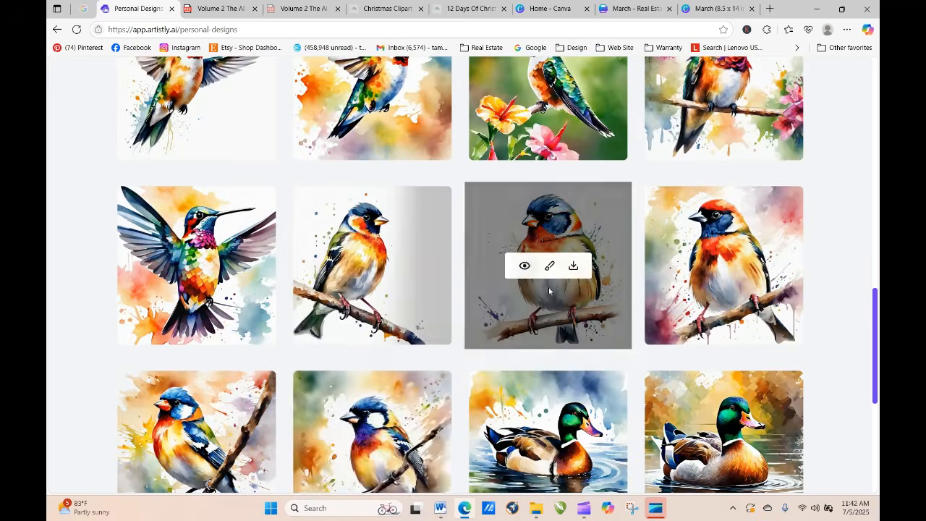
{"action": "left_click", "coordinate": [526, 267]}
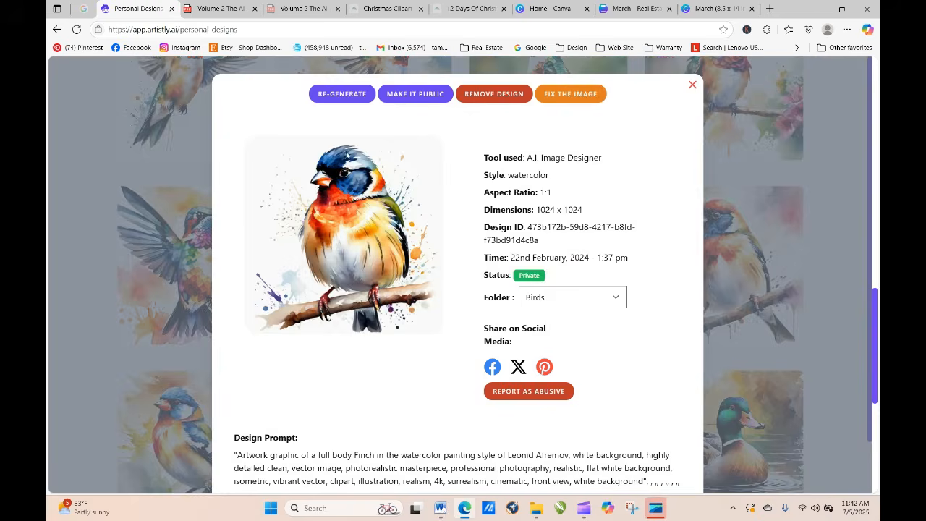
Step: Re-generate the finch design and delete the trailing commas after "white background" in its prompt
{"action": "left_click", "coordinate": [343, 94]}
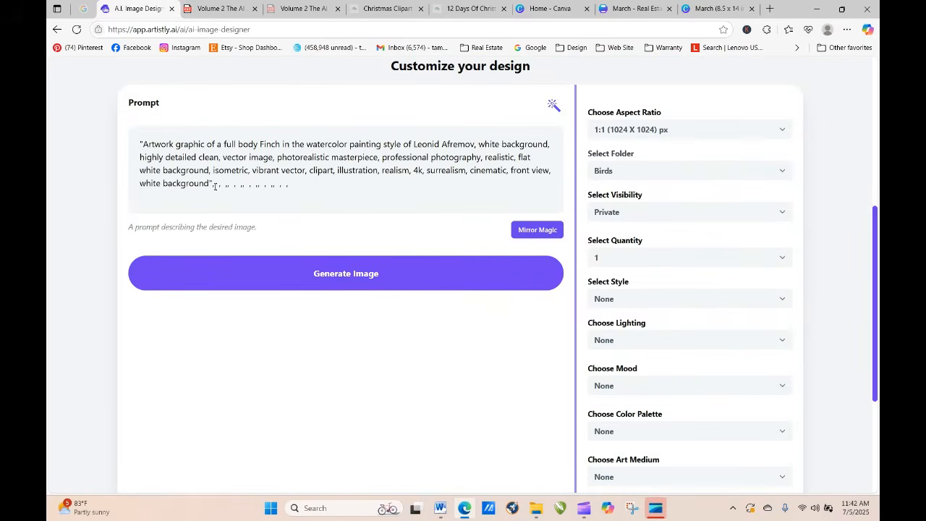
{"action": "left_click_drag", "start_coordinate": [211, 186], "coordinate": [327, 206]}
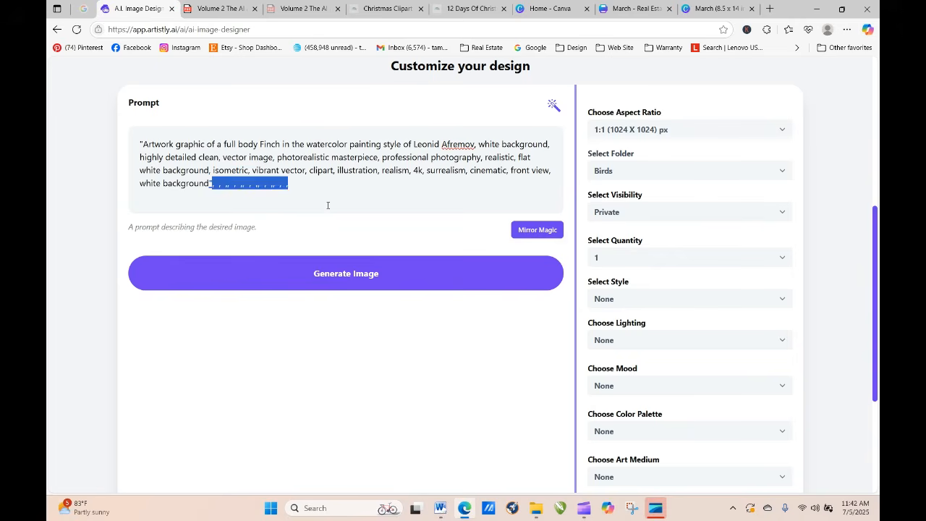
{"action": "key", "text": "BackSpace"}
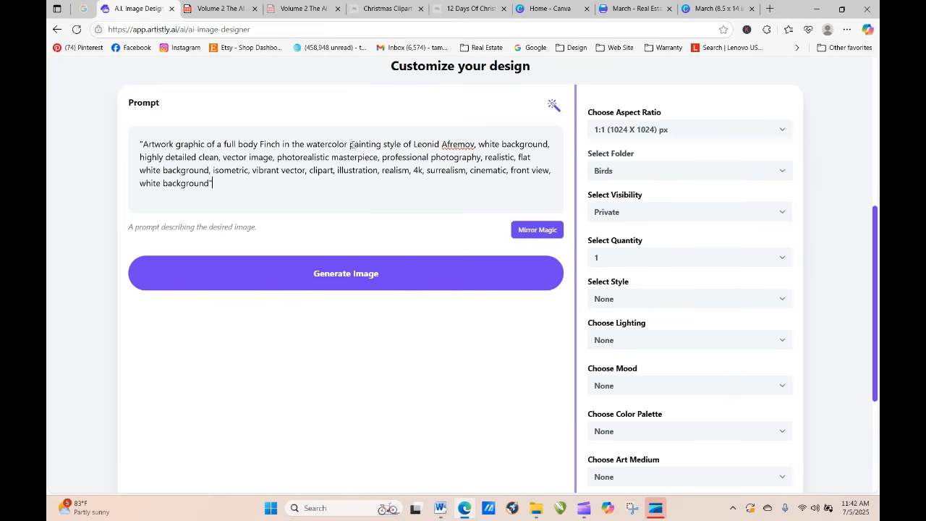
Step: Remove "painting style of Leonid Afremov" from the finch prompt and append "Winter Cool Tones: Icy blues, frosty whites, silver grays."
{"action": "left_click_drag", "start_coordinate": [348, 144], "coordinate": [476, 144]}
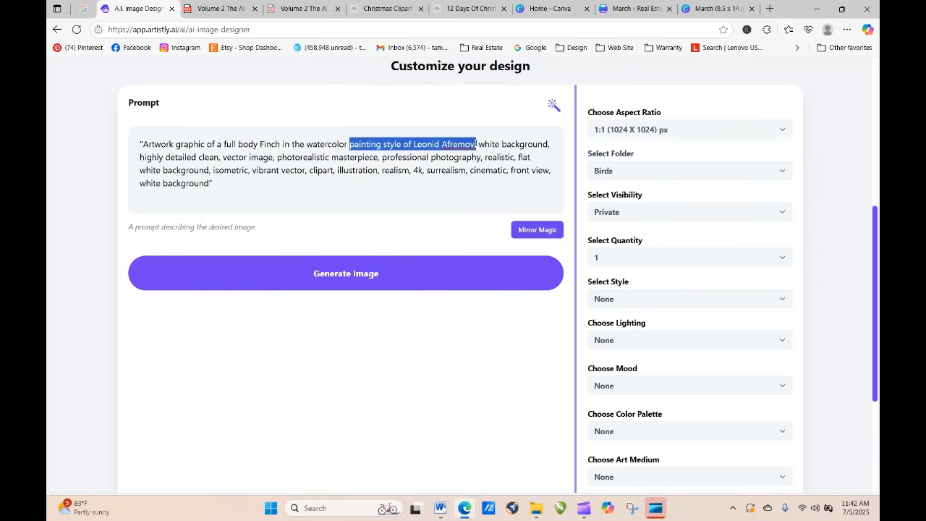
{"action": "key", "text": "BackSpace"}
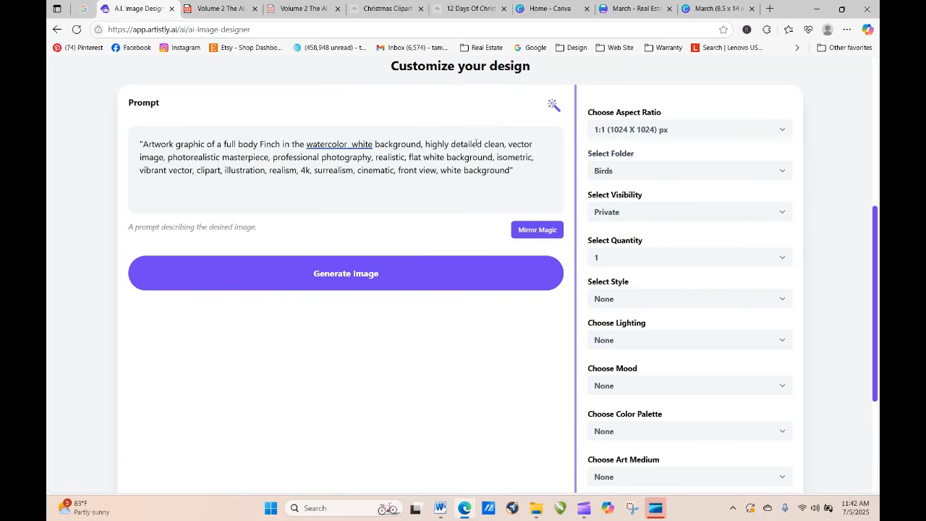
{"action": "key", "text": "BackSpace"}
{"action": "type", "text": ","}
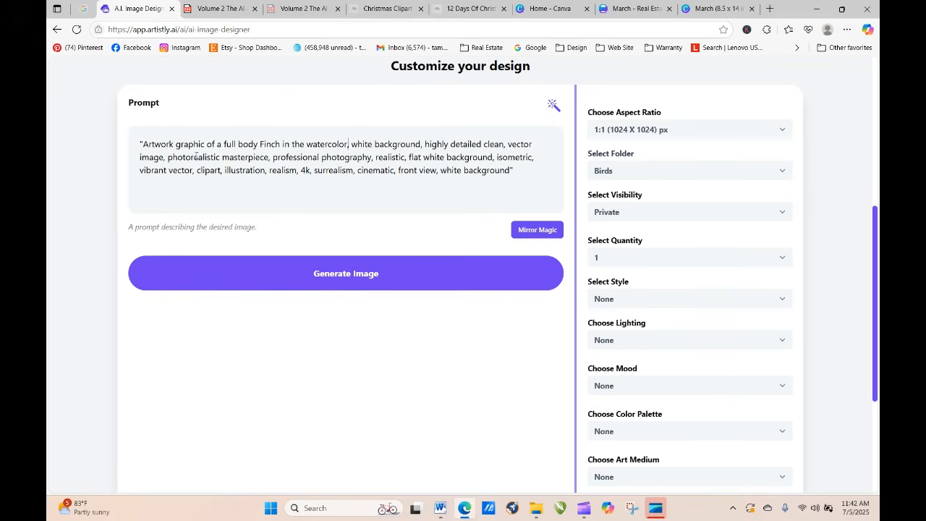
{"action": "right_click", "coordinate": [534, 176]}
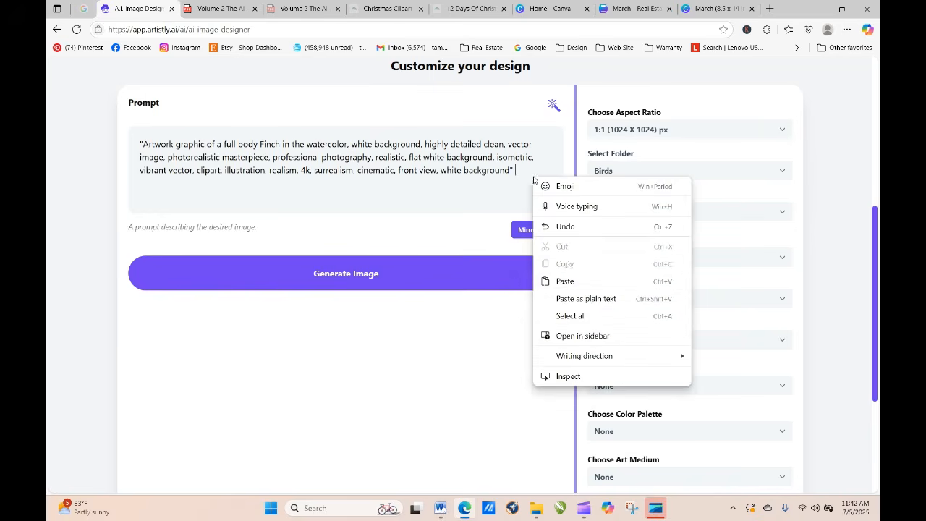
{"action": "left_click", "coordinate": [557, 281]}
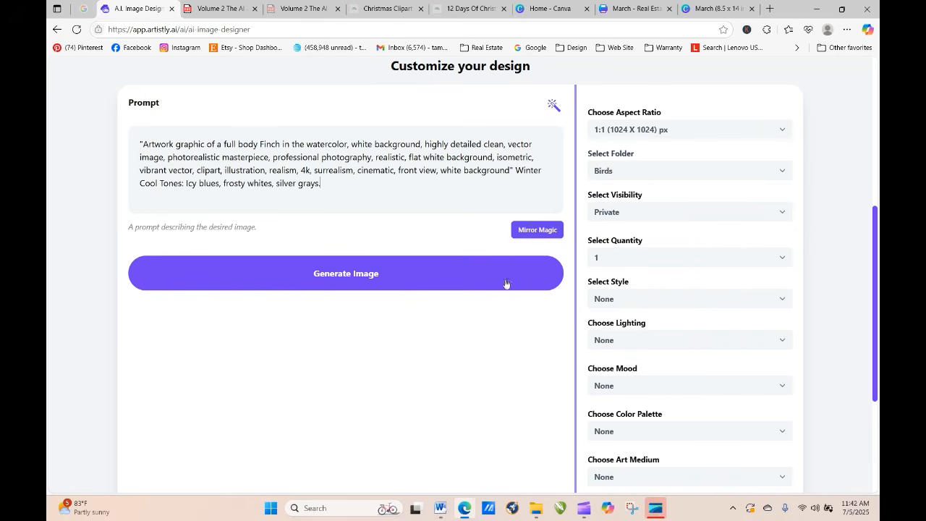
Step: Generate the finch image, refresh the designs page until it loads, and view the finished design's details
{"action": "left_click", "coordinate": [392, 280]}
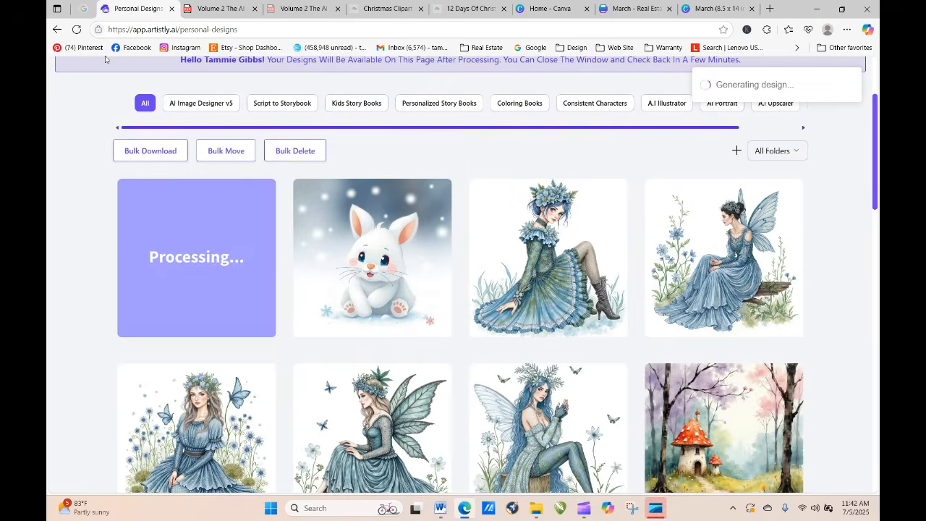
{"action": "left_click", "coordinate": [76, 29]}
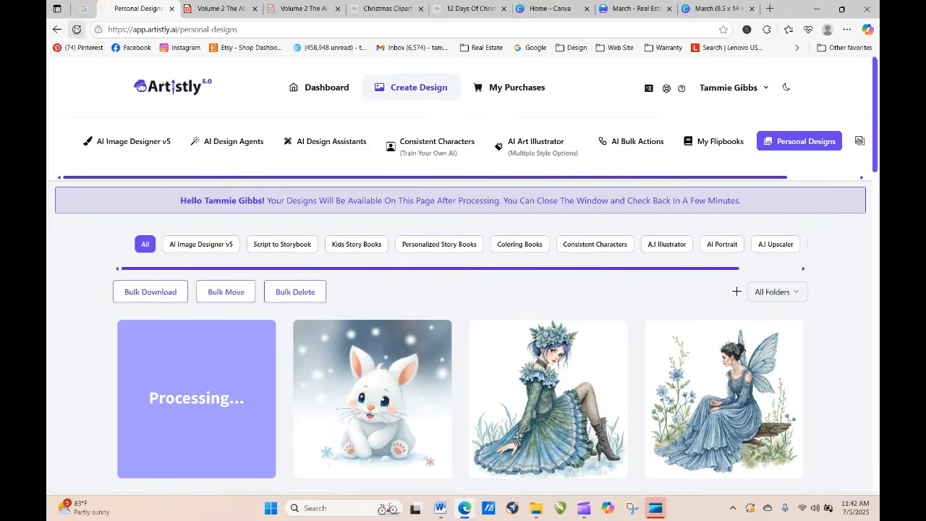
{"action": "left_click", "coordinate": [77, 29]}
{"action": "left_click", "coordinate": [77, 29]}
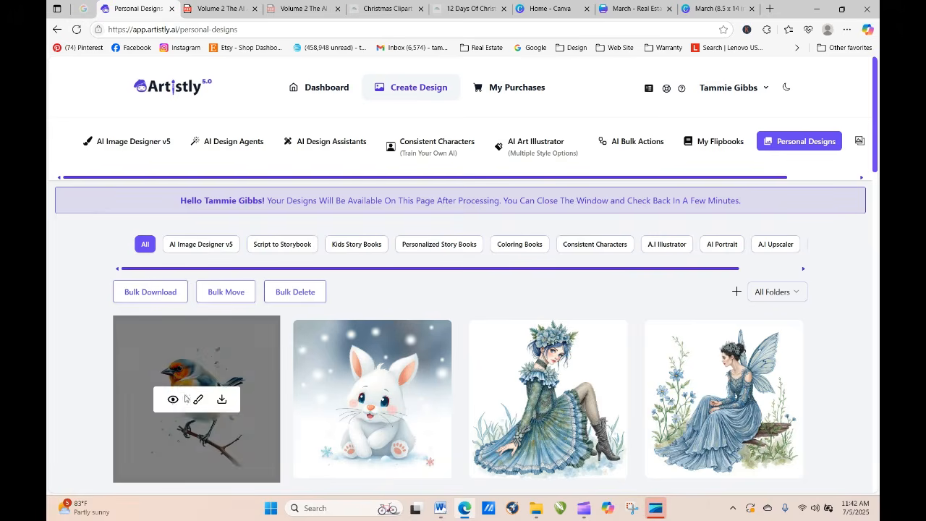
{"action": "left_click", "coordinate": [174, 410]}
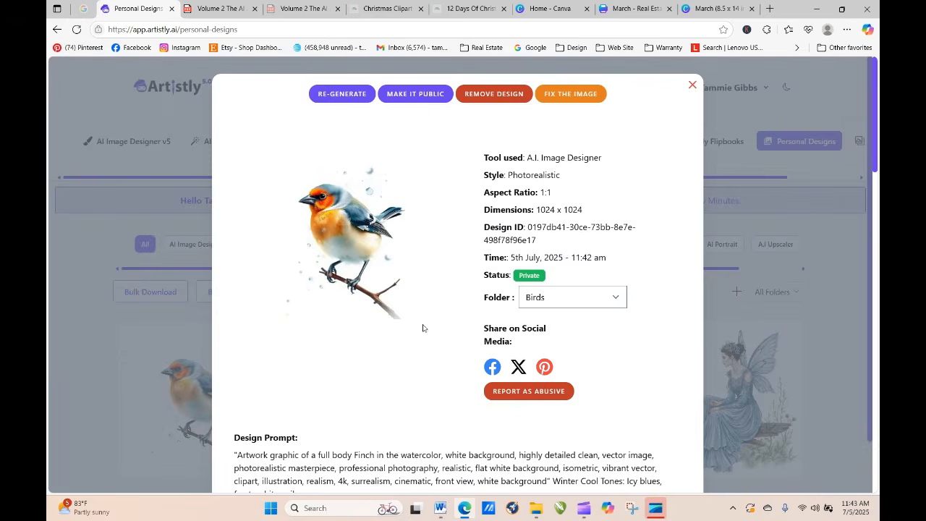
Step: Copy the full design prompt from the new finch's details and close them
{"action": "left_click_drag", "start_coordinate": [232, 456], "coordinate": [433, 473]}
{"action": "key", "text": "ctrl+c"}
{"action": "right_click", "coordinate": [348, 420]}
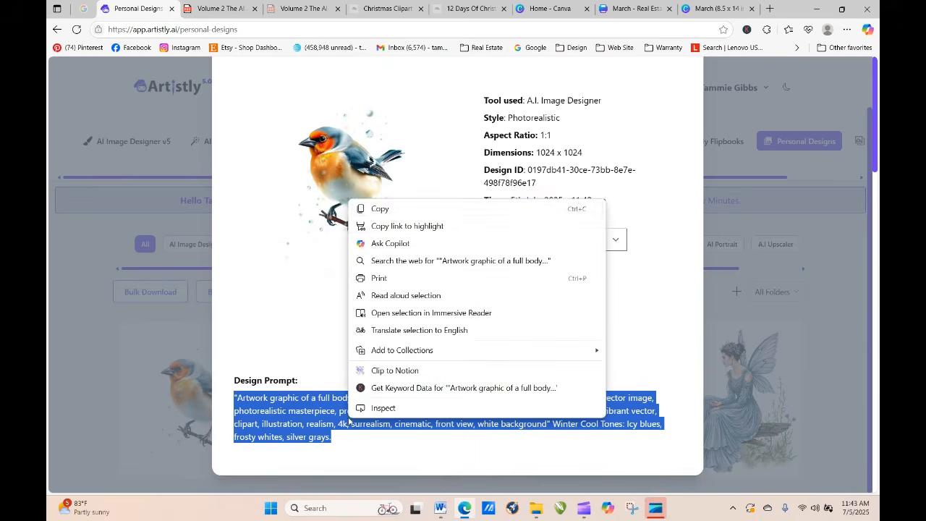
{"action": "left_click", "coordinate": [391, 209]}
{"action": "left_click", "coordinate": [829, 100]}
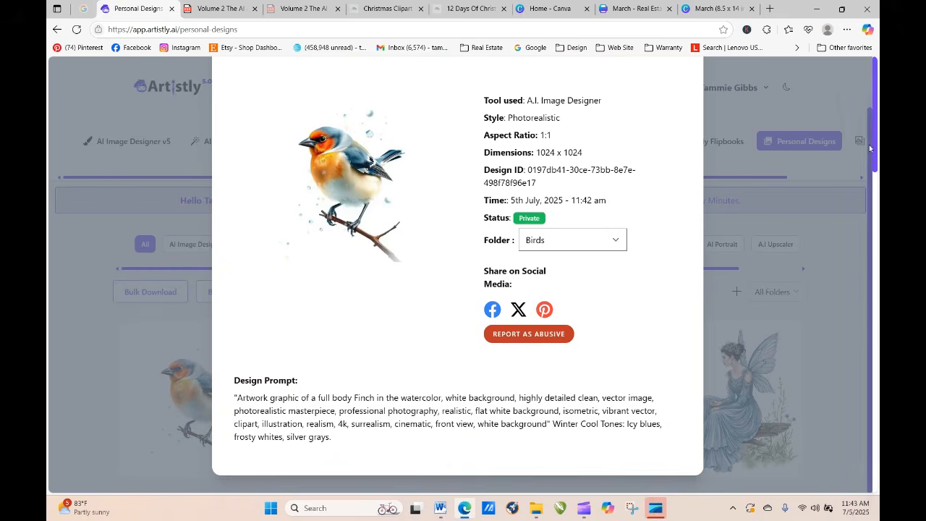
{"action": "left_click_drag", "start_coordinate": [871, 147], "coordinate": [871, 94]}
{"action": "left_click", "coordinate": [692, 87]}
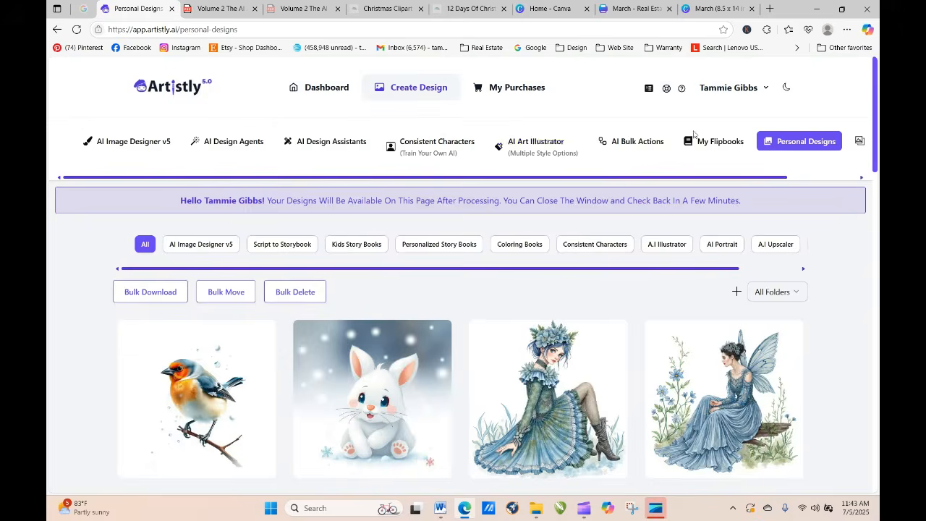
Step: In AI Art Illustrator, choose the Watercolor Portrait style, paste the copied finch prompt, and generate one 1:1 image
{"action": "left_click", "coordinate": [535, 145]}
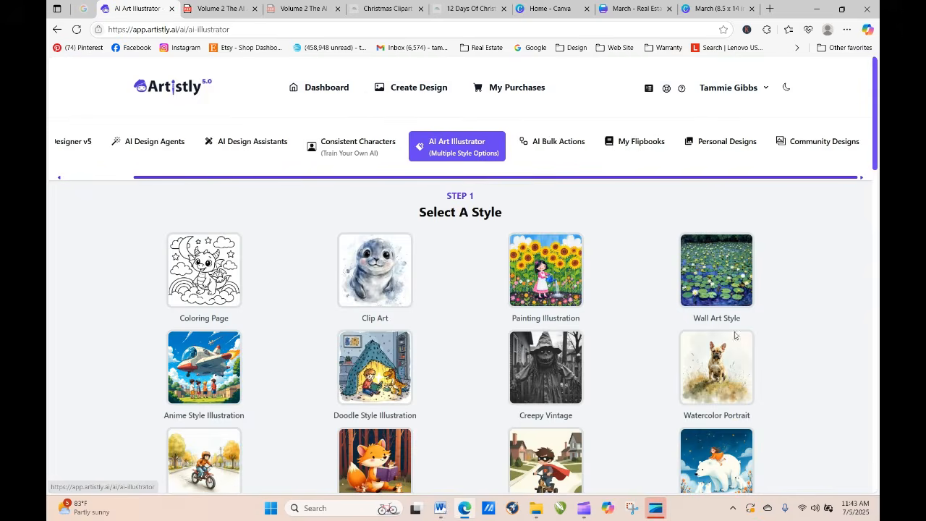
{"action": "scroll", "coordinate": [719, 380], "scroll_direction": "down", "scroll_amount": 20}
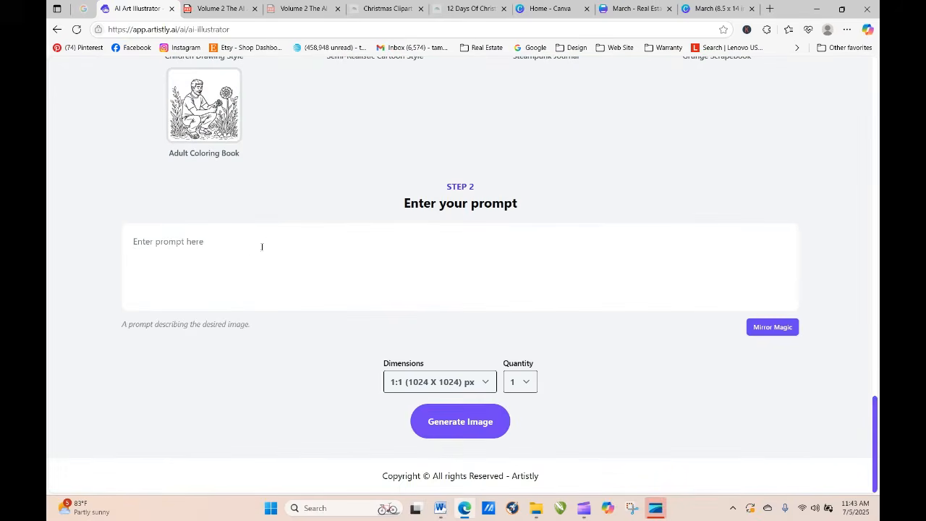
{"action": "right_click", "coordinate": [247, 249]}
{"action": "left_click", "coordinate": [281, 354]}
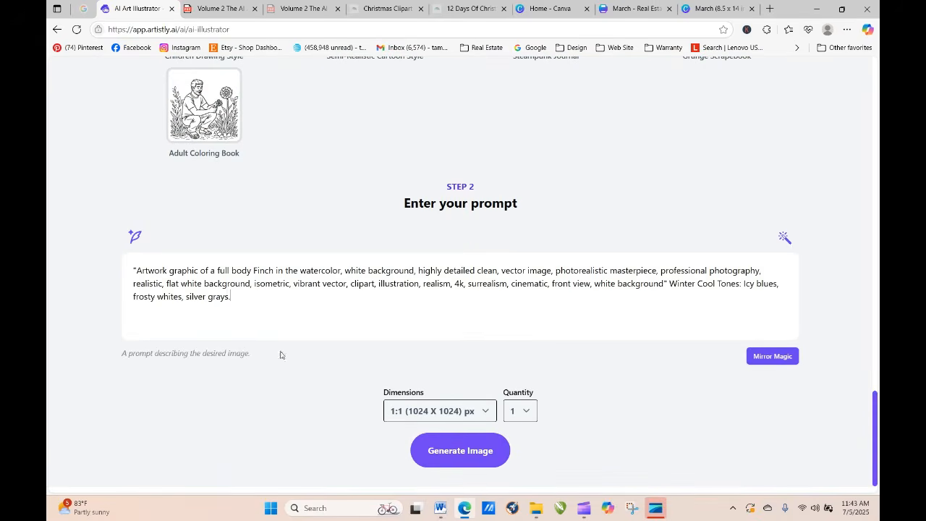
{"action": "left_click", "coordinate": [468, 449]}
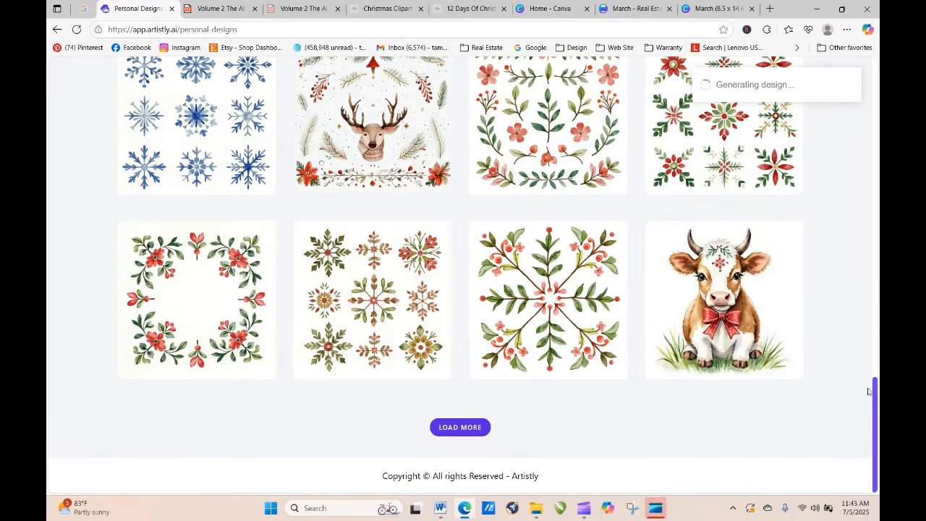
Step: Refresh the designs page until the Watercolor Portrait finch loads, and view its details
{"action": "left_click_drag", "start_coordinate": [874, 407], "coordinate": [864, 117]}
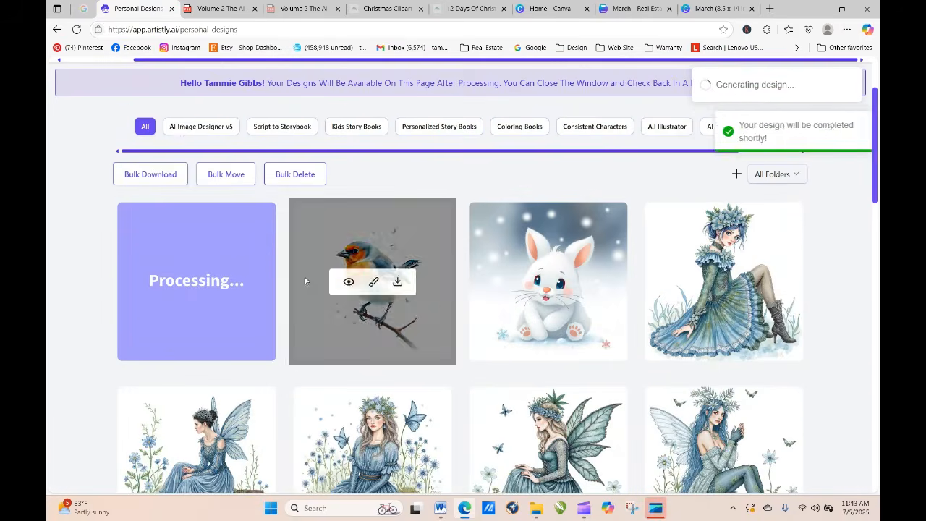
{"action": "left_click", "coordinate": [76, 29]}
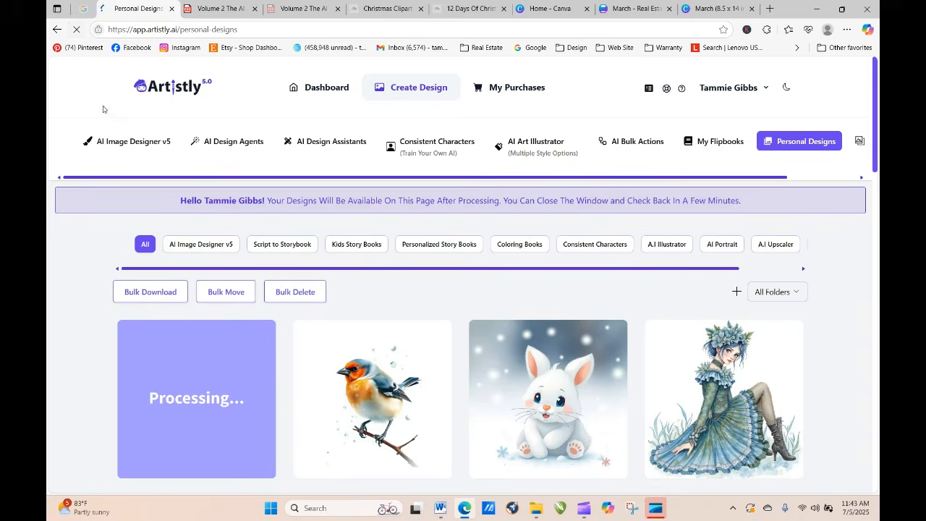
{"action": "left_click", "coordinate": [77, 31]}
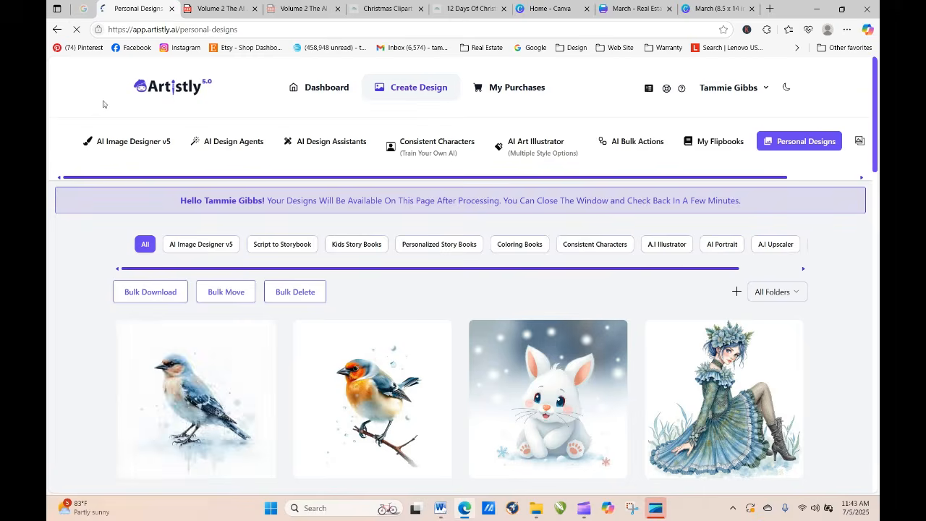
{"action": "left_click", "coordinate": [173, 400]}
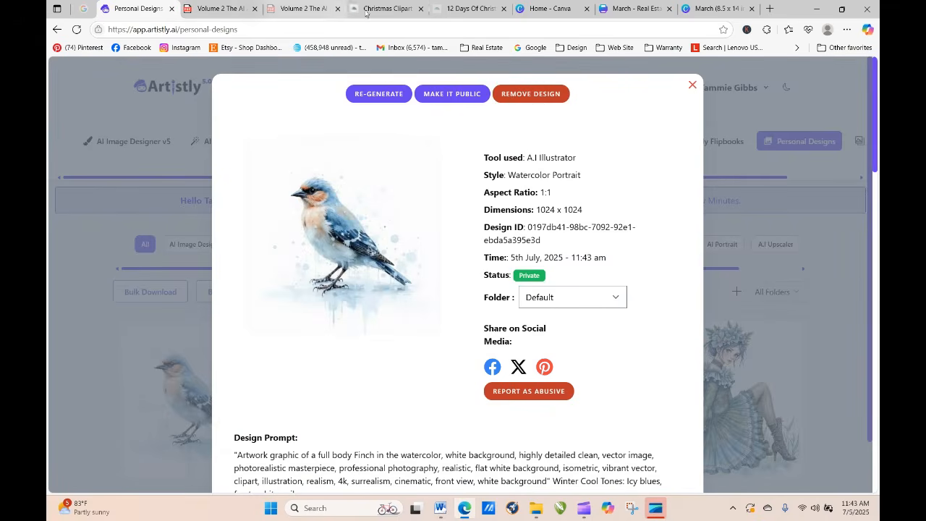
Step: Copy the "Naïve Art Style" description from the Hand-Painted & Folk Art Clipart section of the playbook PDF
{"action": "left_click", "coordinate": [306, 8]}
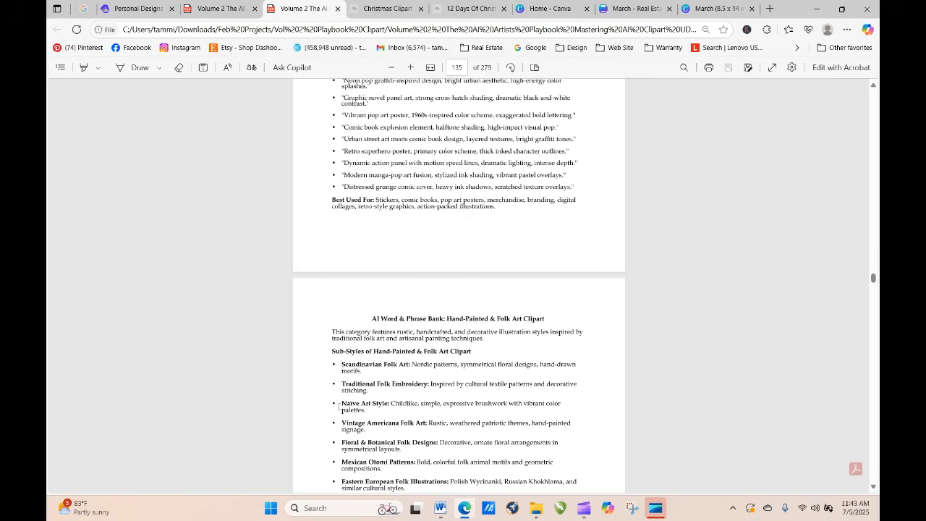
{"action": "left_click_drag", "start_coordinate": [343, 404], "coordinate": [366, 410]}
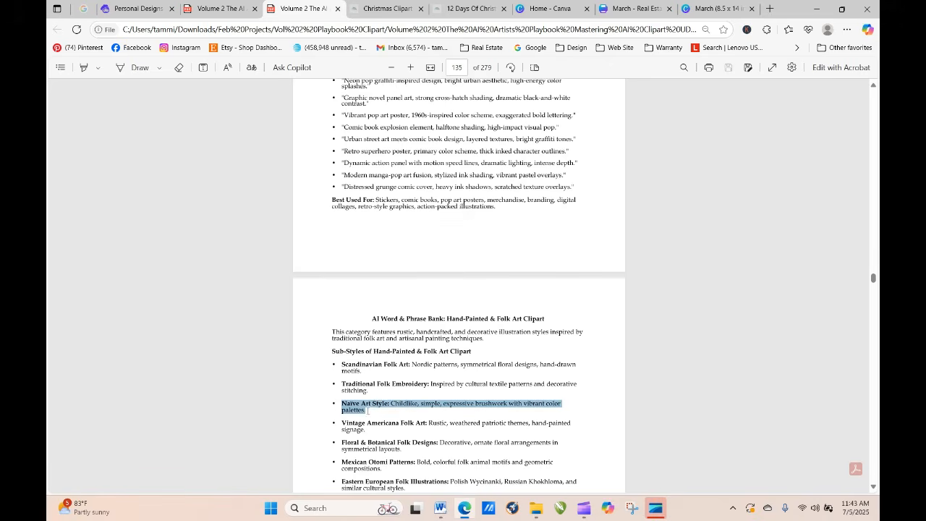
{"action": "right_click", "coordinate": [351, 407]}
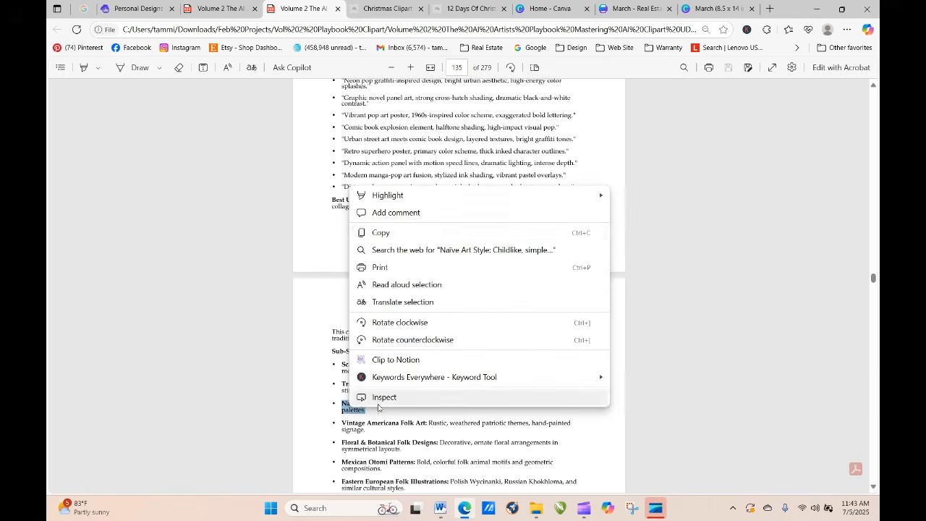
{"action": "left_click", "coordinate": [377, 232]}
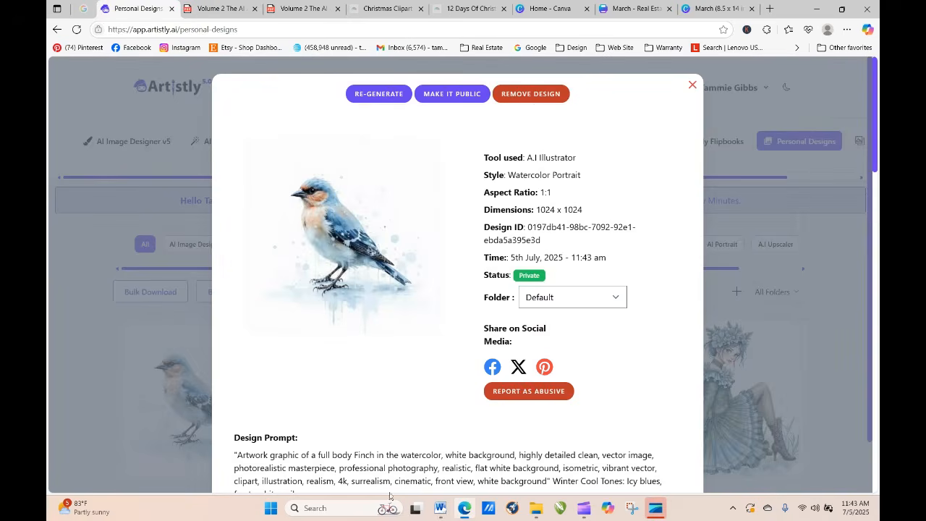
Step: Re-generate the Watercolor Portrait finch design and insert the copied Naïve Art Style description plus a comma before its prompt
{"action": "left_click", "coordinate": [379, 94]}
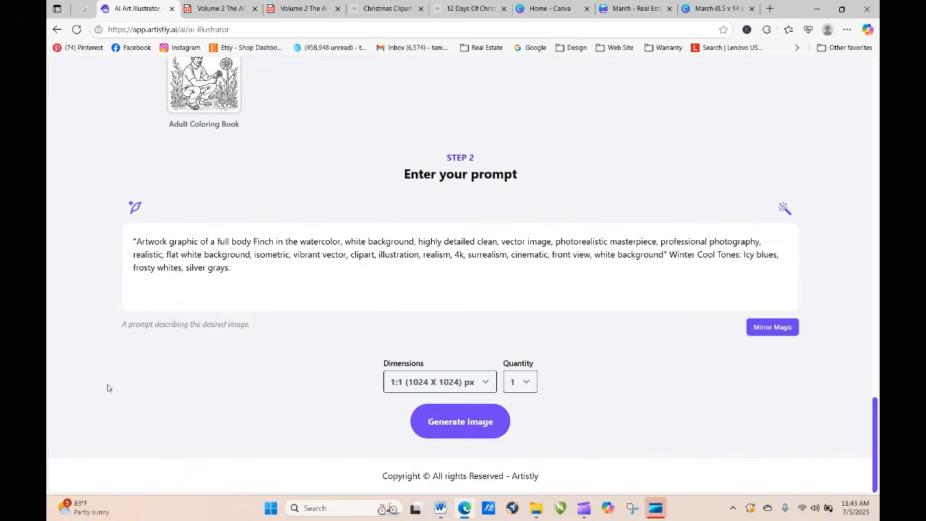
{"action": "right_click", "coordinate": [133, 241]}
{"action": "left_click", "coordinate": [169, 346]}
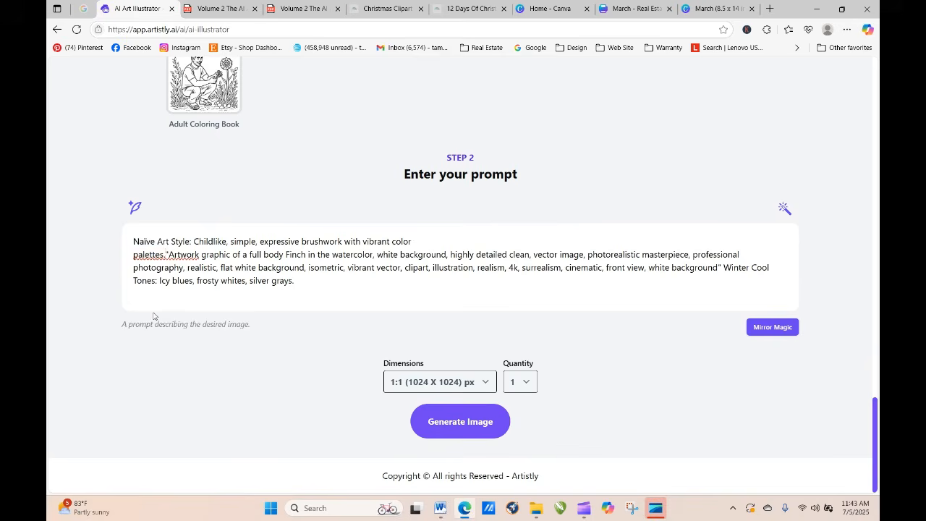
{"action": "type", "text": ", "}
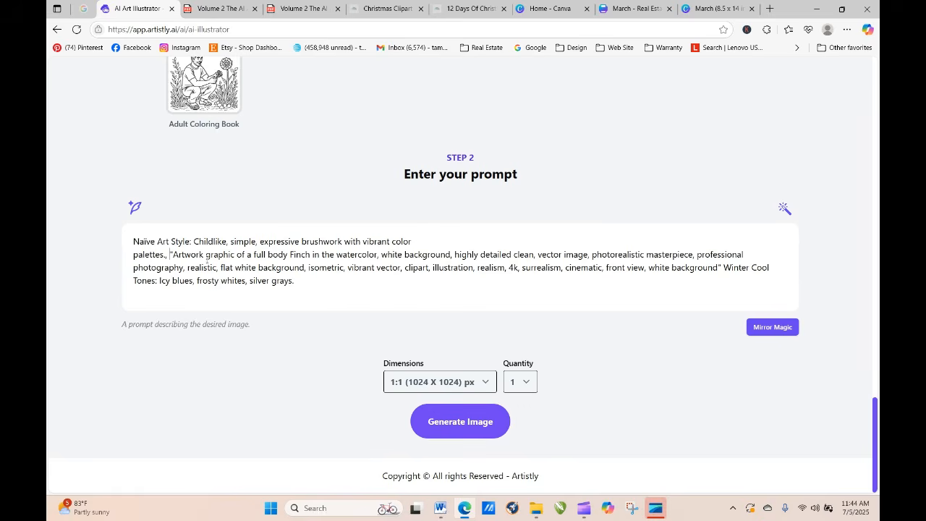
{"action": "type", "text": "Ch"}
Step: Insert the word "Christmas" before "Artwork" in the finch prompt
{"action": "key", "text": "BackSpace"}
{"action": "key", "text": "BackSpace"}
{"action": "type", "text": "Chrs"}
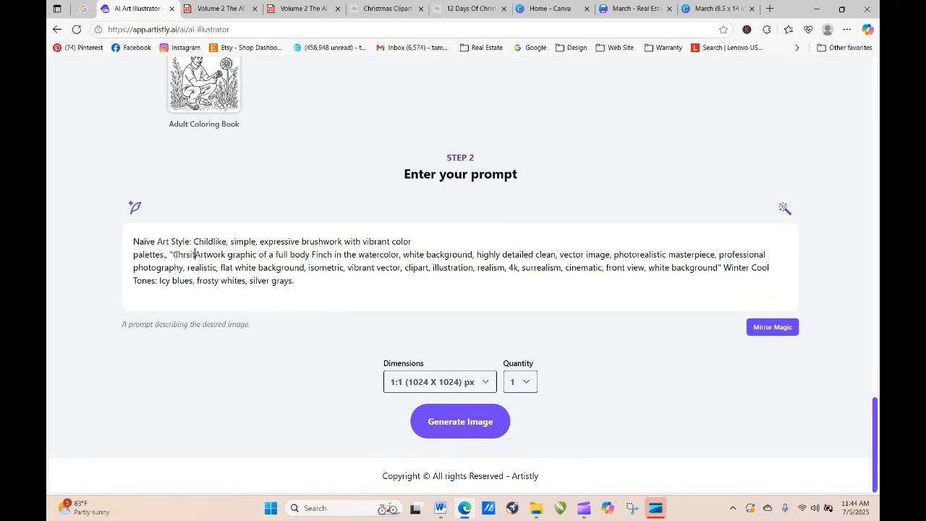
{"action": "key", "text": "BackSpace"}
{"action": "type", "text": "istmas A"}
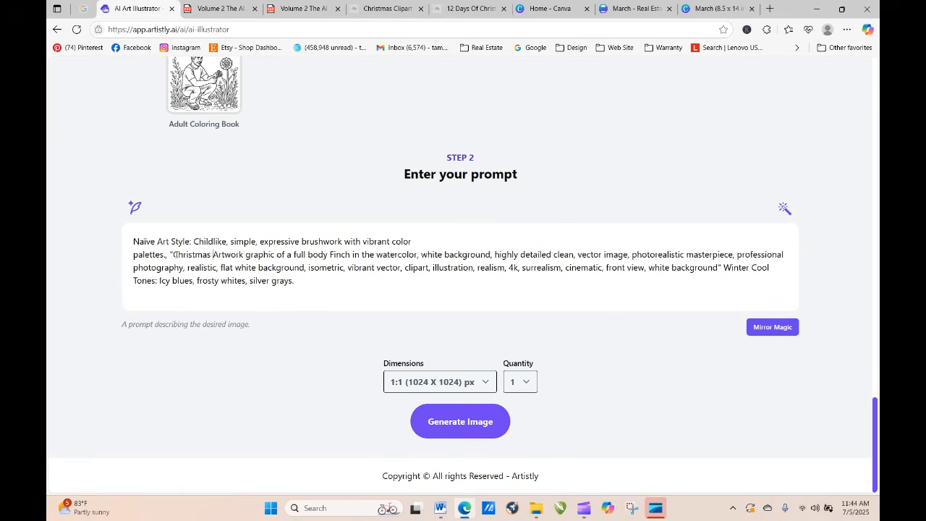
{"action": "key", "text": "BackSpace"}
Step: Generate the Christmas finch image and refresh the designs page until it loads
{"action": "left_click", "coordinate": [456, 422]}
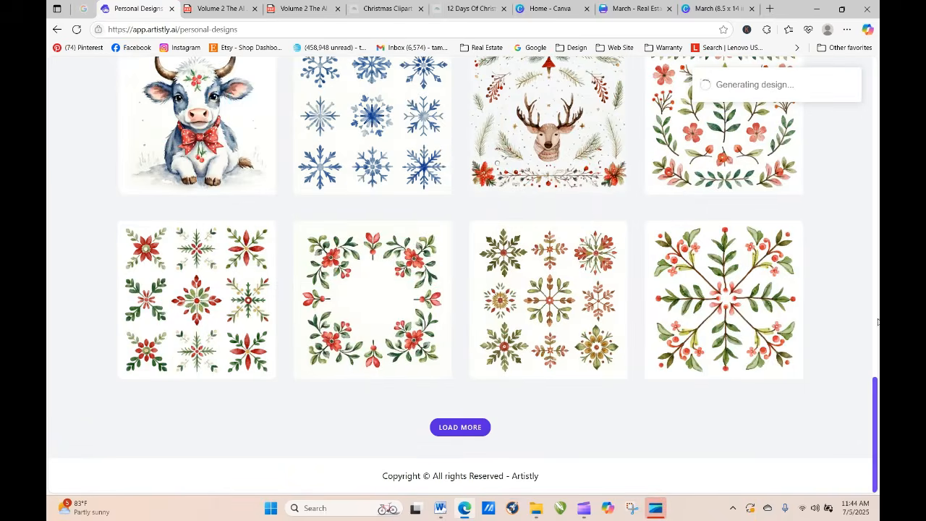
{"action": "left_click_drag", "start_coordinate": [875, 407], "coordinate": [875, 175]}
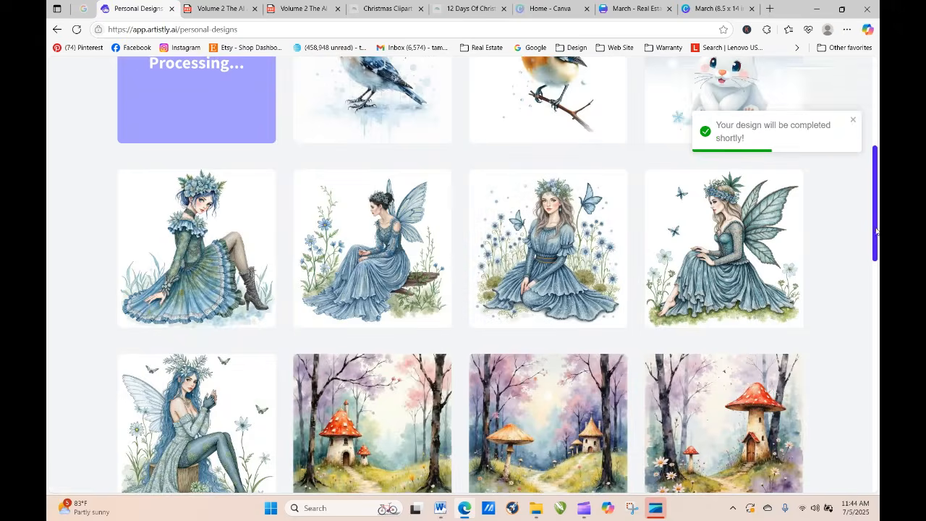
{"action": "scroll", "coordinate": [779, 165], "scroll_direction": "up", "scroll_amount": 4}
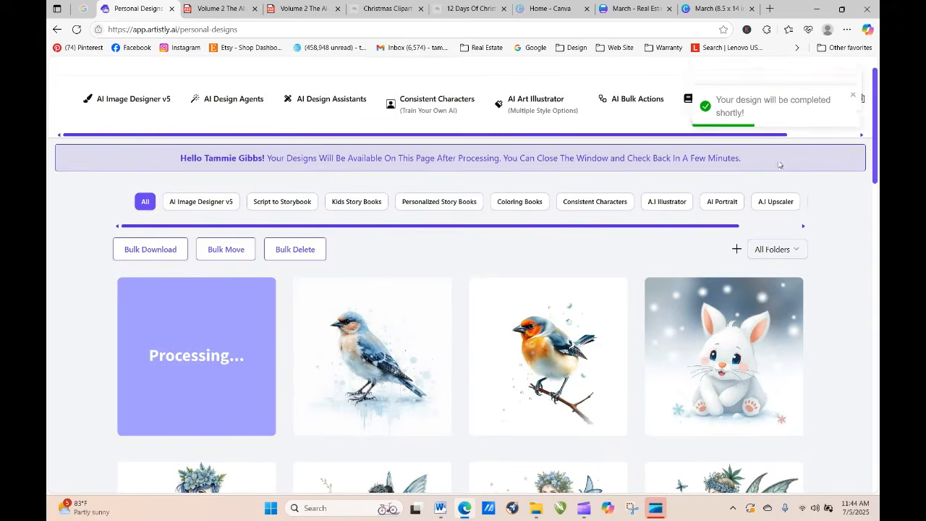
{"action": "left_click", "coordinate": [77, 28]}
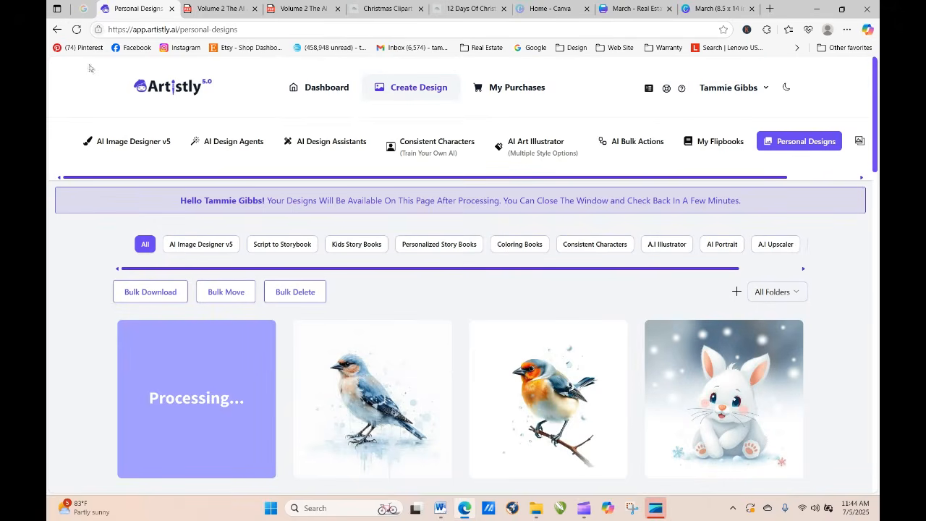
{"action": "left_click", "coordinate": [77, 30]}
{"action": "left_click", "coordinate": [77, 30]}
{"action": "left_click", "coordinate": [77, 30]}
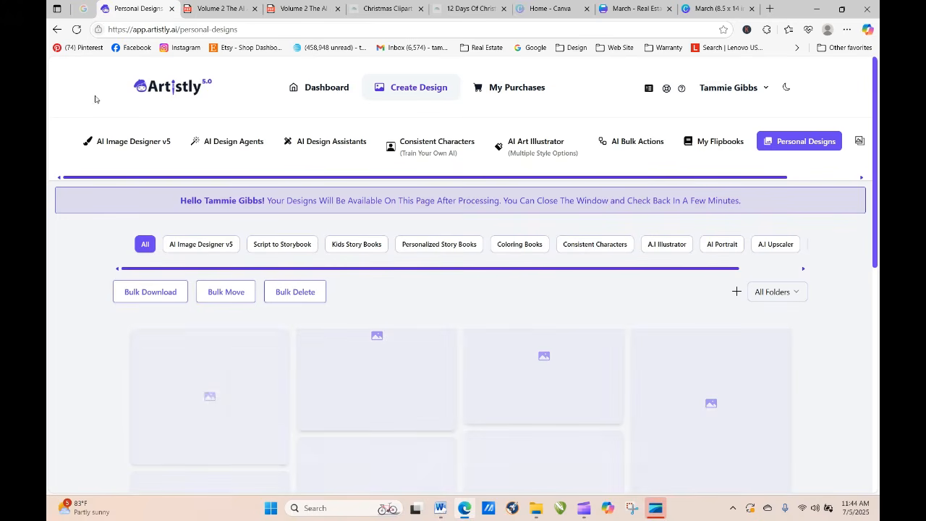
{"action": "left_click", "coordinate": [77, 30]}
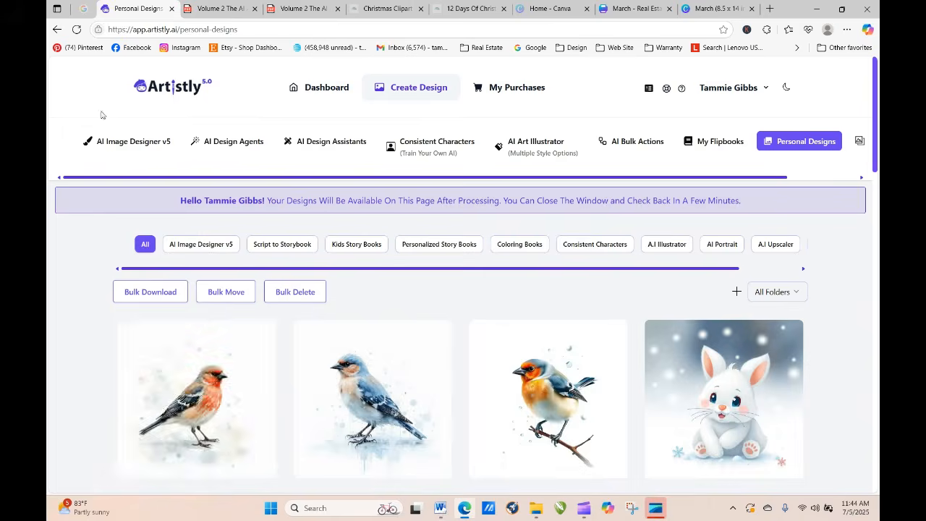
Step: Re-generate the newest Christmas finch design and copy its entire prompt text
{"action": "left_click", "coordinate": [171, 405]}
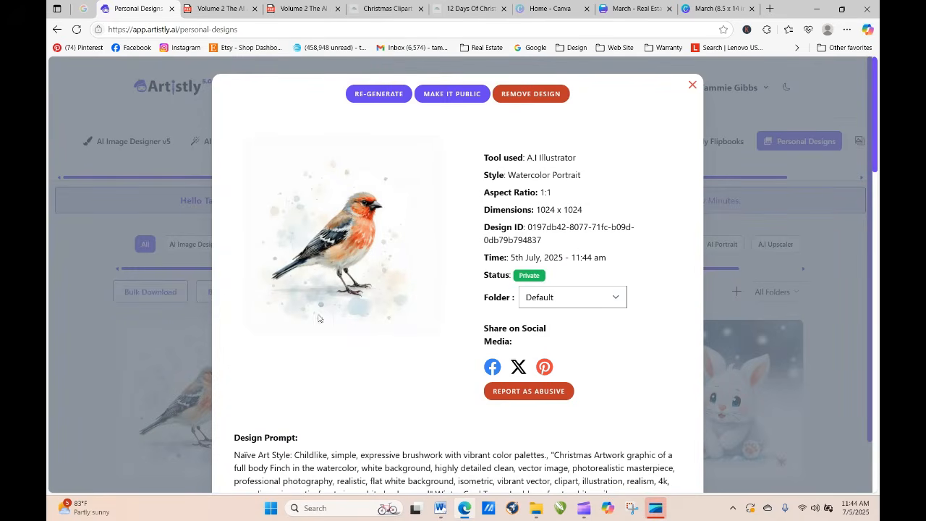
{"action": "left_click", "coordinate": [378, 94]}
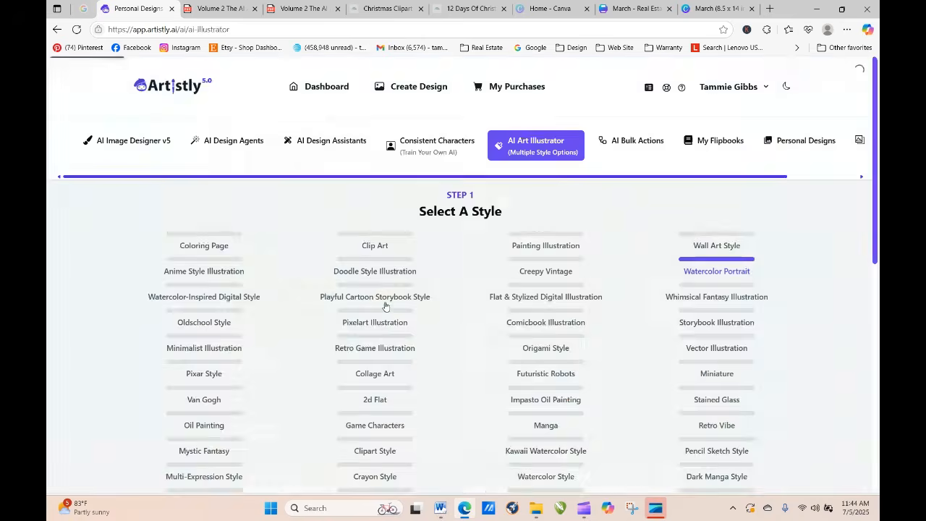
{"action": "scroll", "coordinate": [382, 321], "scroll_direction": "down", "scroll_amount": 5}
{"action": "scroll", "coordinate": [383, 321], "scroll_direction": "down", "scroll_amount": 15}
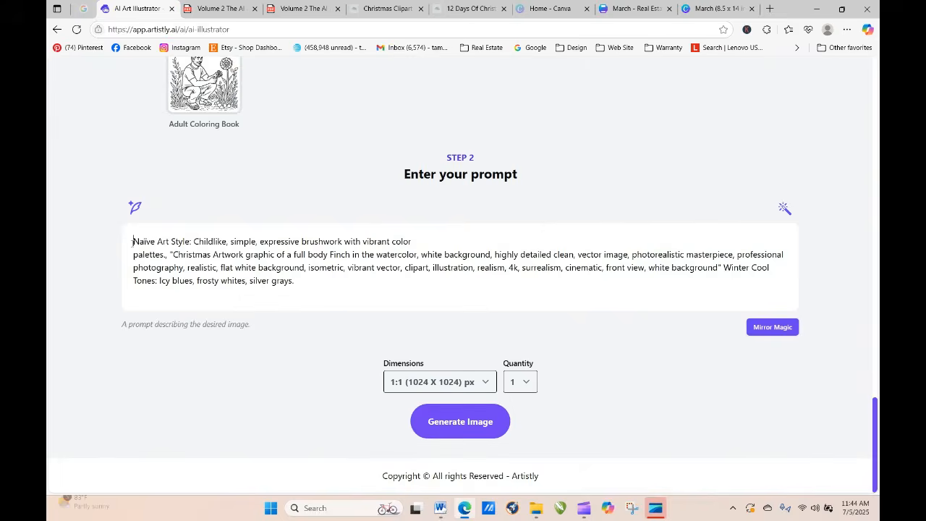
{"action": "left_click_drag", "start_coordinate": [133, 242], "coordinate": [292, 282]}
{"action": "right_click", "coordinate": [270, 277]}
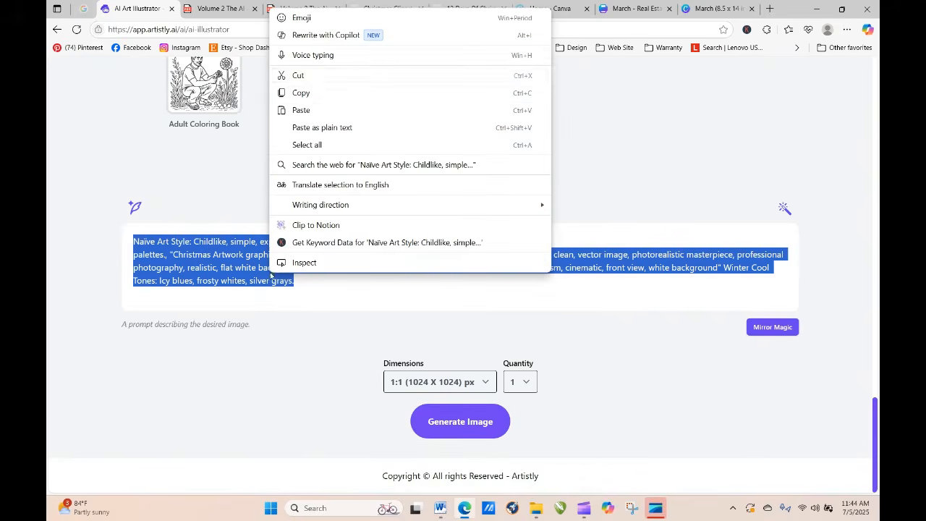
{"action": "left_click", "coordinate": [312, 95]}
{"action": "left_click", "coordinate": [847, 272]}
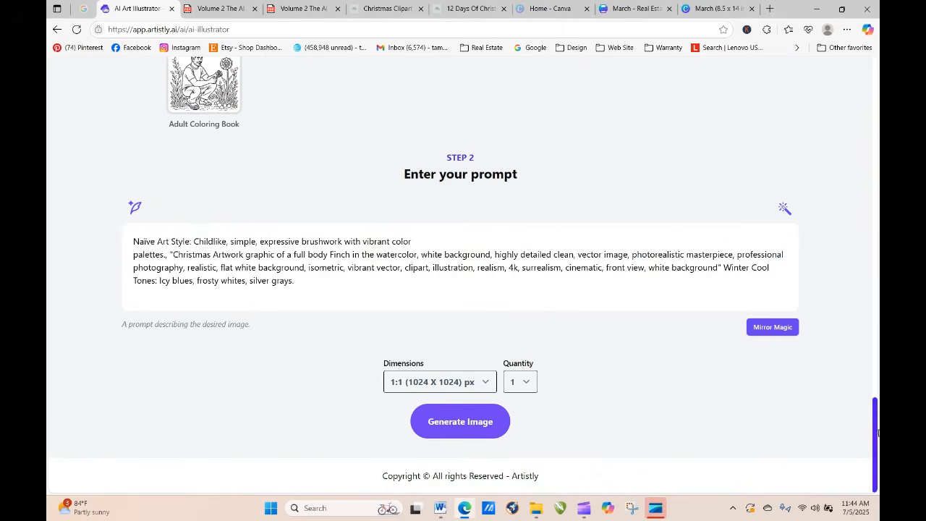
Step: Switch the art style to Watercolor Style and insert "Christmas Image:" at the start of the finch prompt
{"action": "mouse_move", "coordinate": [875, 433]}
{"action": "left_mouse_down"}
{"action": "mouse_move", "coordinate": [852, 182]}
{"action": "mouse_move", "coordinate": [868, 263]}
{"action": "mouse_move", "coordinate": [552, 318]}
{"action": "mouse_move", "coordinate": [537, 353]}
{"action": "left_mouse_up"}
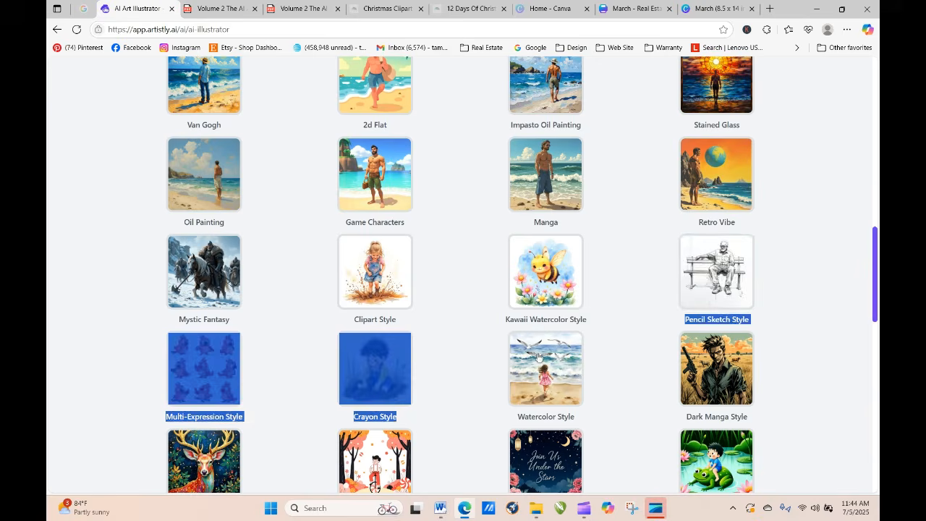
{"action": "scroll", "coordinate": [563, 407], "scroll_direction": "down", "scroll_amount": 10}
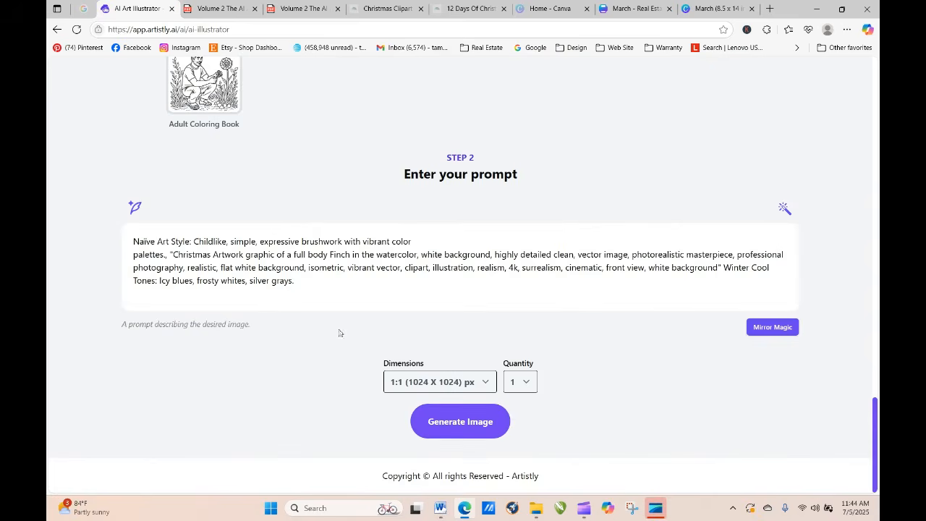
{"action": "mouse_move", "coordinate": [312, 293]}
{"action": "left_mouse_down"}
{"action": "mouse_move", "coordinate": [249, 286]}
{"action": "mouse_move", "coordinate": [324, 293]}
{"action": "left_mouse_up"}
{"action": "left_click", "coordinate": [134, 241]}
{"action": "type", "text": "Christ"}
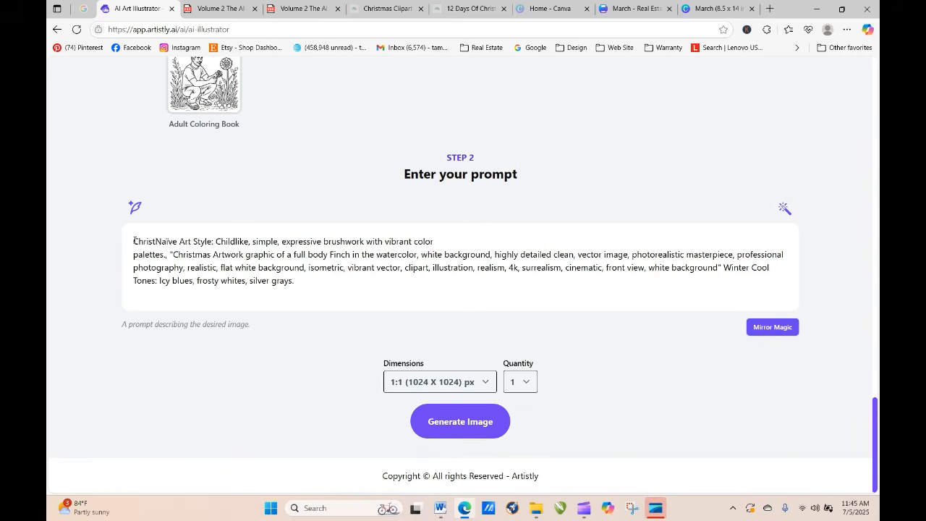
{"action": "type", "text": "mas Image:"}
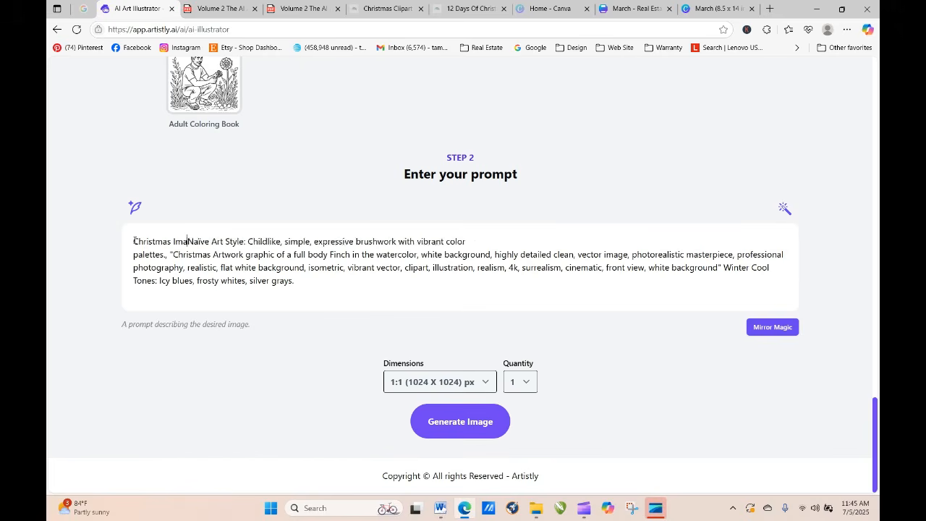
Step: Generate the Watercolor Style finch image and refresh the designs page until it loads
{"action": "left_click", "coordinate": [427, 424]}
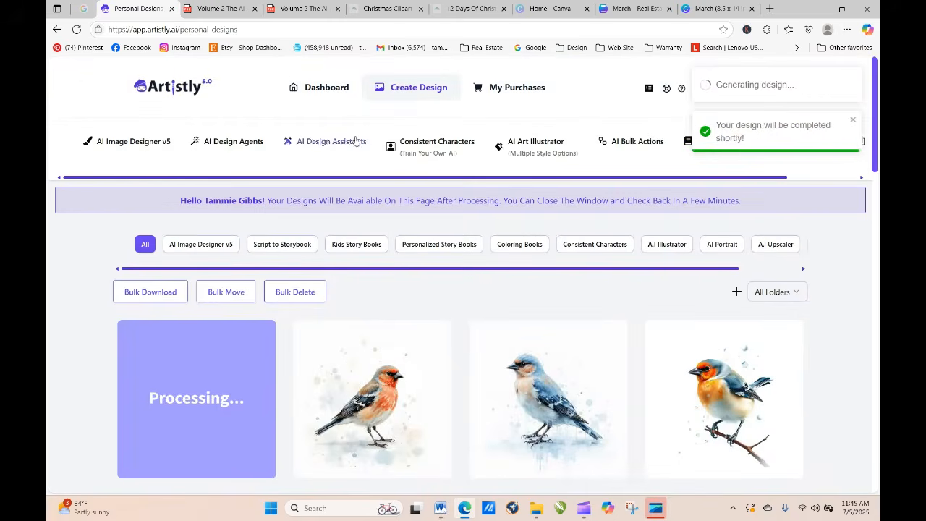
{"action": "left_click", "coordinate": [76, 29]}
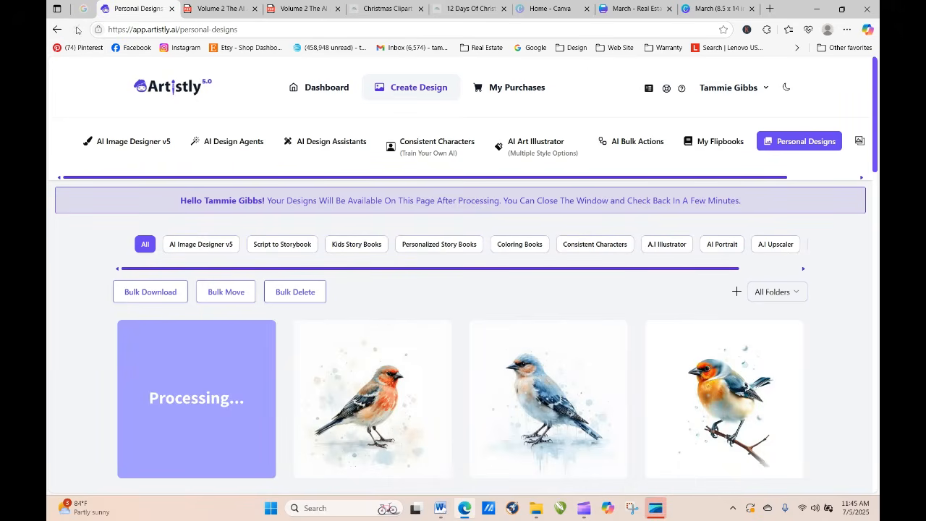
{"action": "left_click", "coordinate": [76, 30]}
{"action": "left_click", "coordinate": [76, 30]}
{"action": "left_click", "coordinate": [76, 29]}
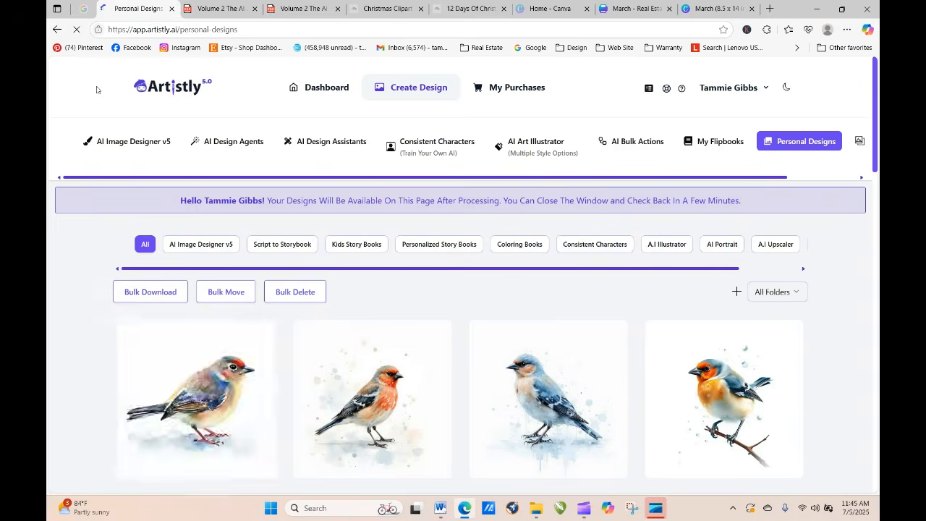
Step: Review the details and full prompt of the new Watercolor Style finch design, and close them
{"action": "left_click", "coordinate": [178, 401]}
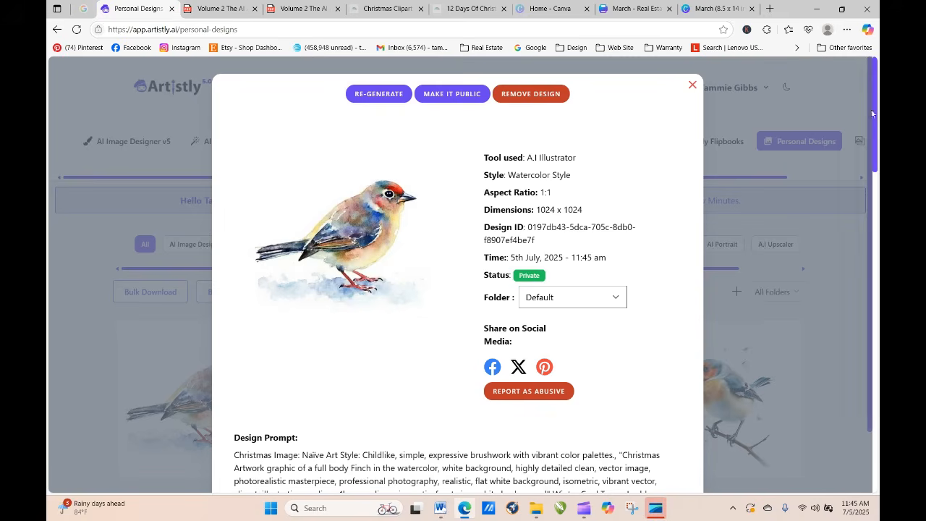
{"action": "left_click_drag", "start_coordinate": [870, 126], "coordinate": [871, 238]}
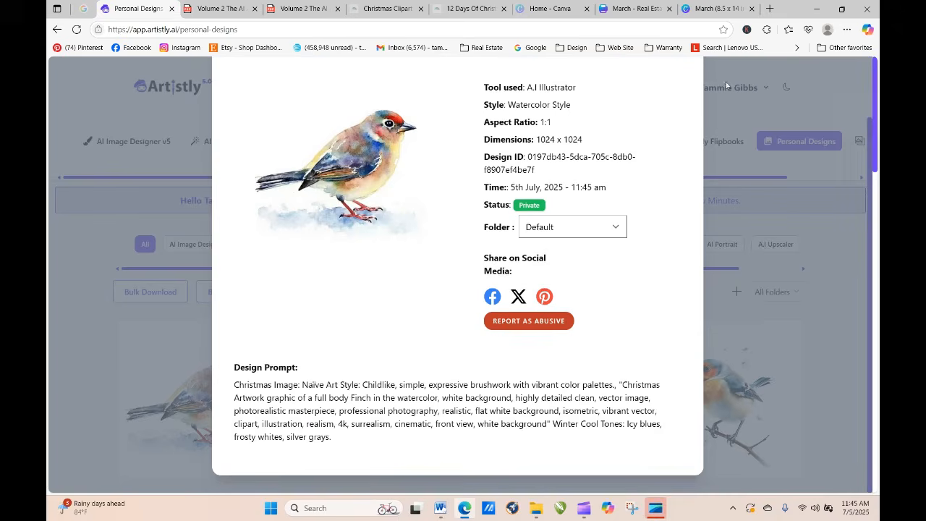
{"action": "scroll", "coordinate": [871, 162], "scroll_direction": "up", "scroll_amount": 2}
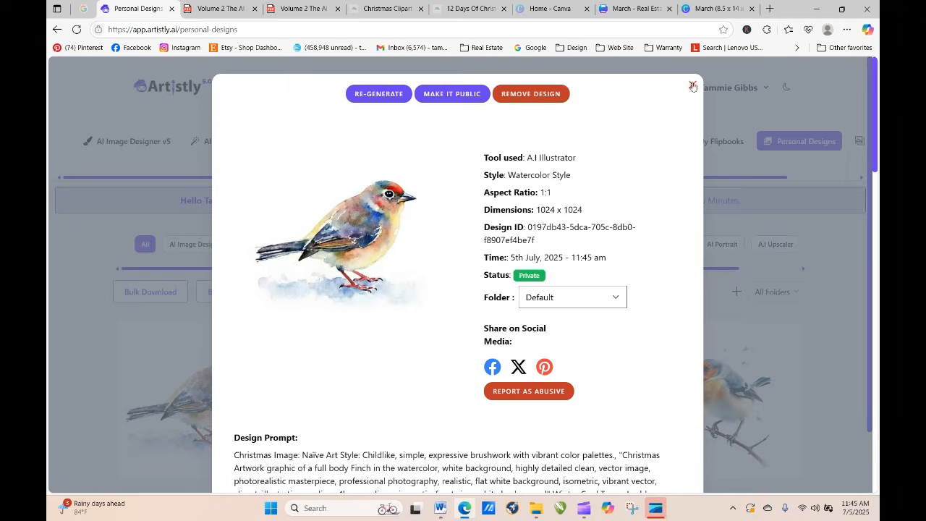
{"action": "left_click", "coordinate": [693, 85]}
Step: Re-generate the Watercolor Style finch design and insert "standing on a evergreen limb" after "Finch" in its prompt
{"action": "left_click", "coordinate": [171, 402]}
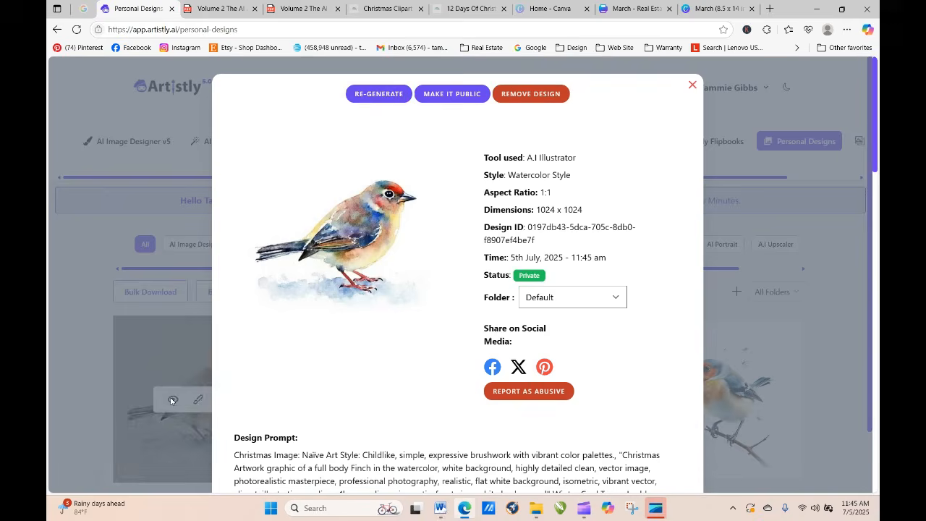
{"action": "left_click", "coordinate": [378, 94]}
{"action": "scroll", "coordinate": [439, 319], "scroll_direction": "down", "scroll_amount": 4}
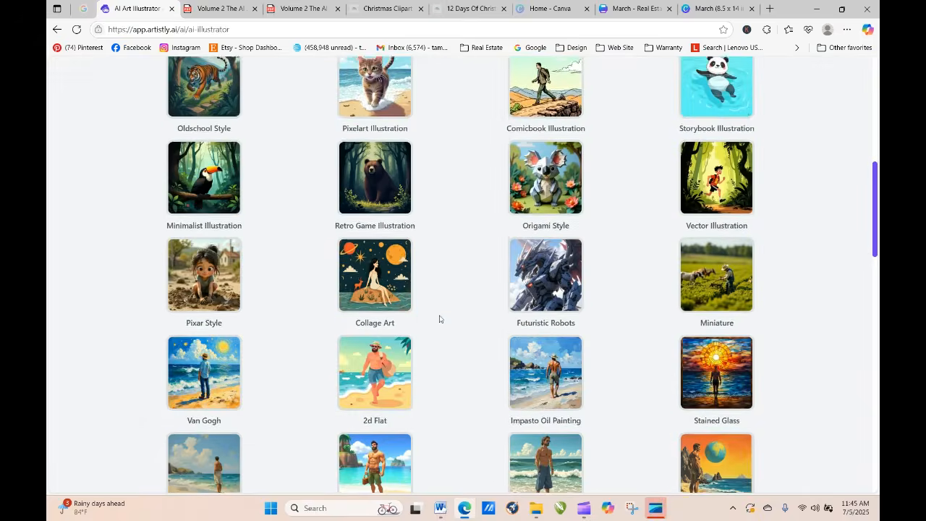
{"action": "scroll", "coordinate": [439, 319], "scroll_direction": "down", "scroll_amount": 15}
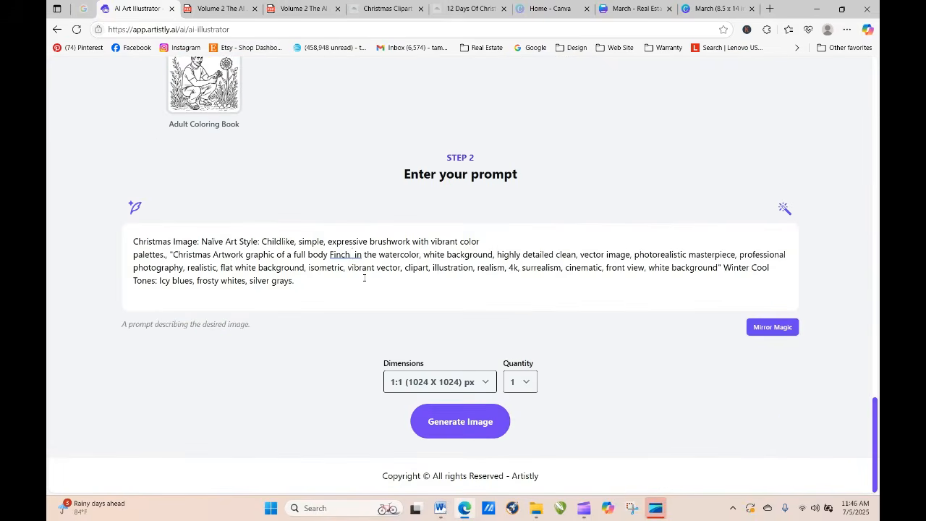
{"action": "type", "text": "standing"}
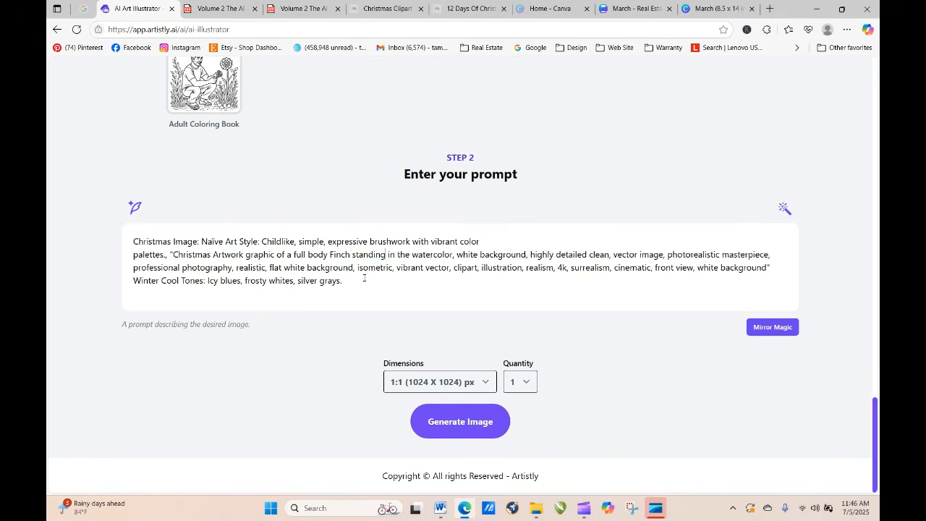
{"action": "type", "text": " on a"}
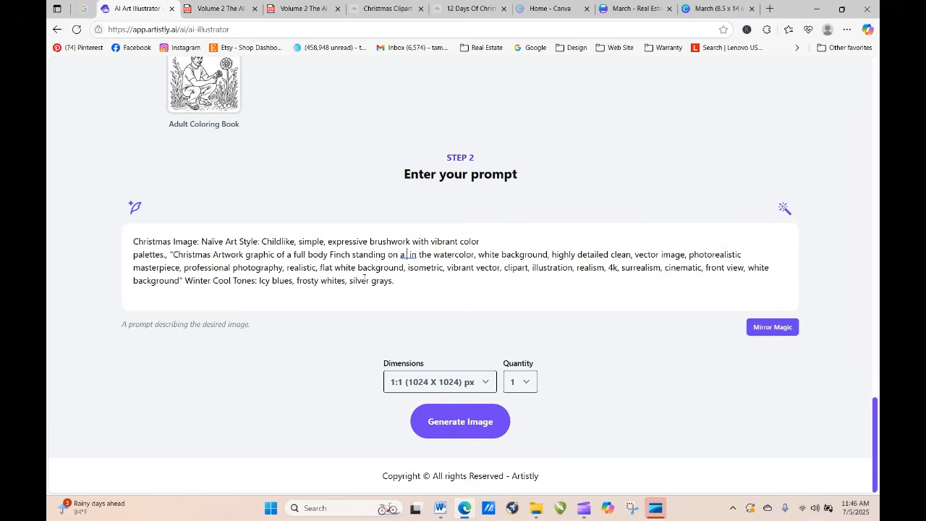
{"action": "type", "text": " evergreen"}
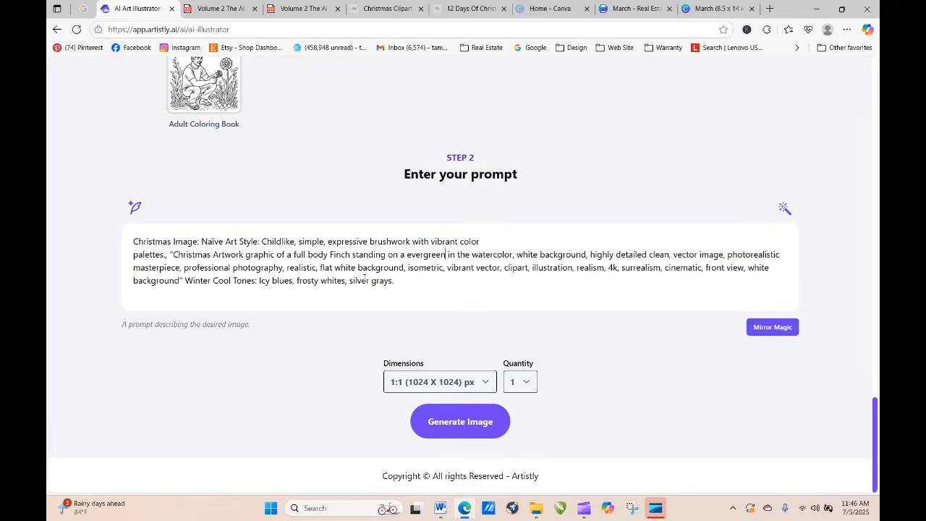
{"action": "type", "text": " limb in the watercolor"}
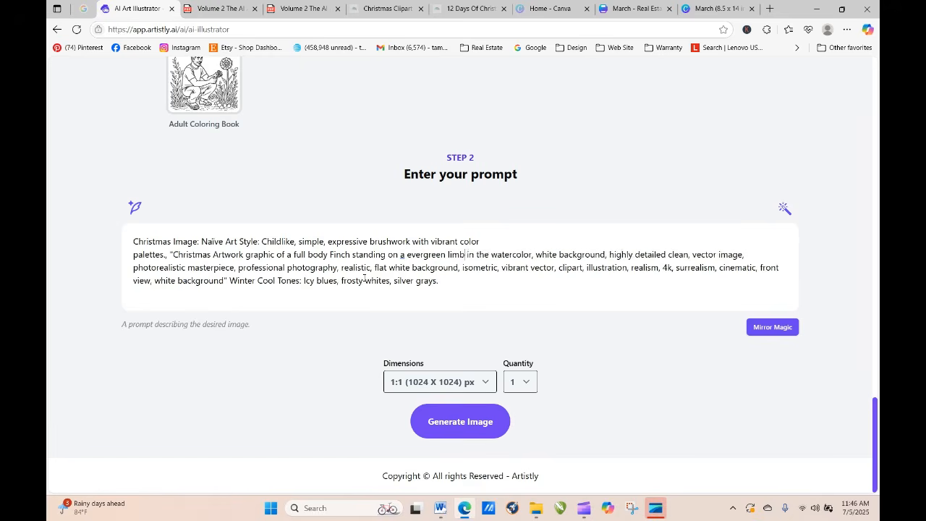
{"action": "type", "text": ","}
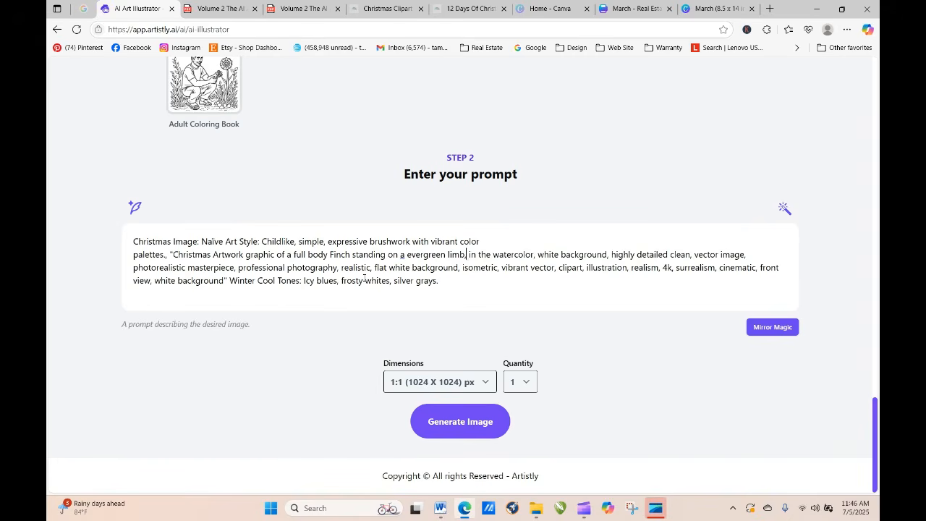
{"action": "key", "text": "BackSpace"}
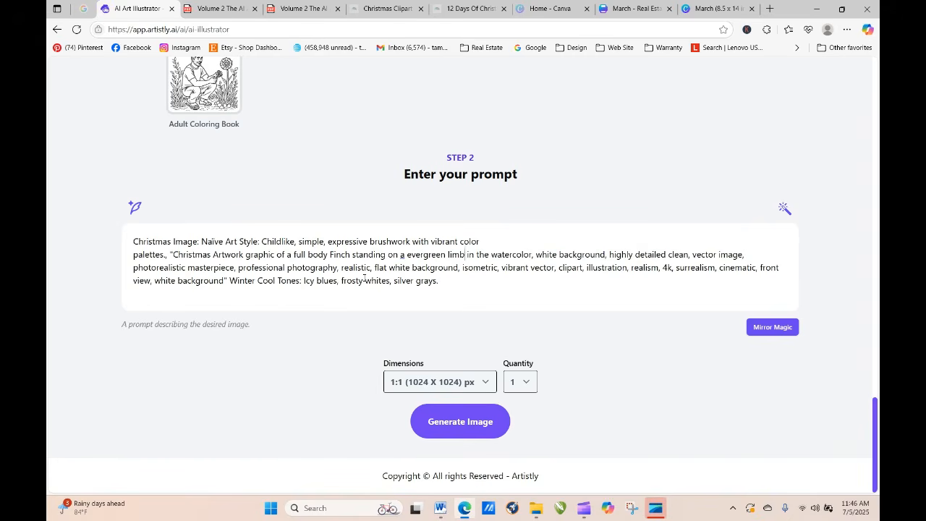
Step: Generate the finch on an evergreen limb, return to the personal designs, and refresh until the image loads
{"action": "left_click", "coordinate": [455, 422]}
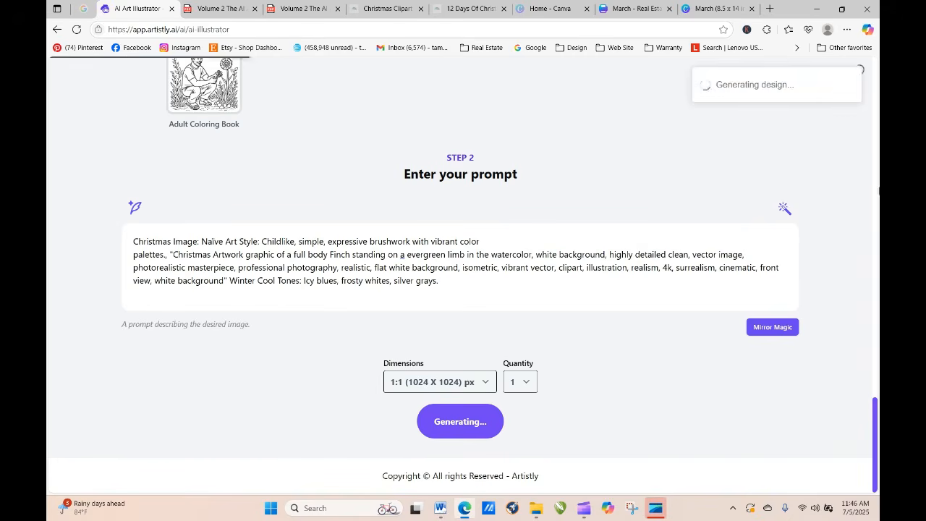
{"action": "scroll", "coordinate": [878, 319], "scroll_direction": "up", "scroll_amount": 15}
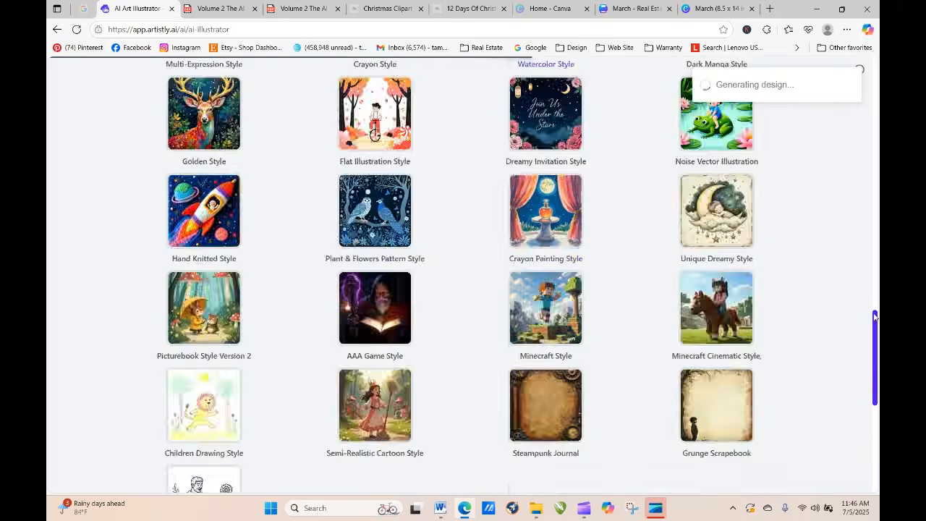
{"action": "scroll", "coordinate": [463, 275], "scroll_direction": "up", "scroll_amount": 4}
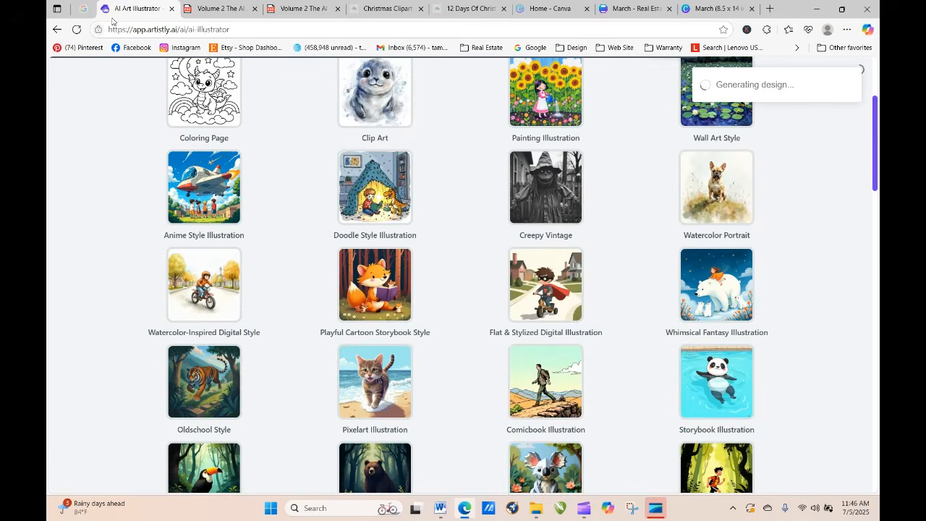
{"action": "left_click", "coordinate": [77, 30]}
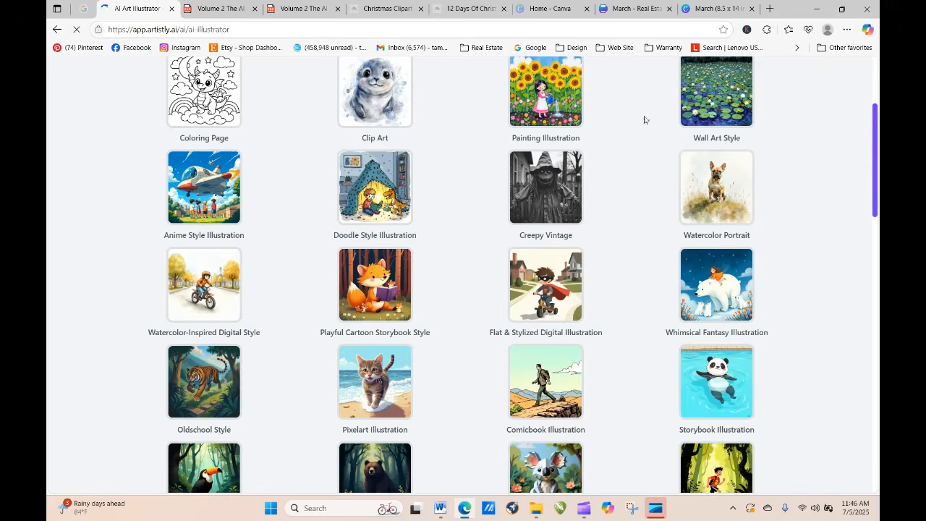
{"action": "left_click_drag", "start_coordinate": [876, 129], "coordinate": [876, 81]}
{"action": "left_click", "coordinate": [796, 142]}
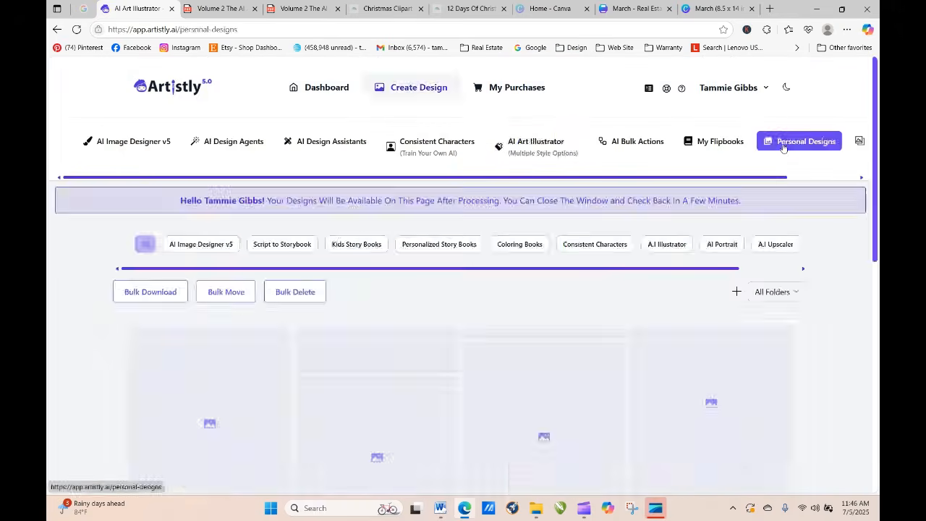
{"action": "left_click", "coordinate": [77, 29]}
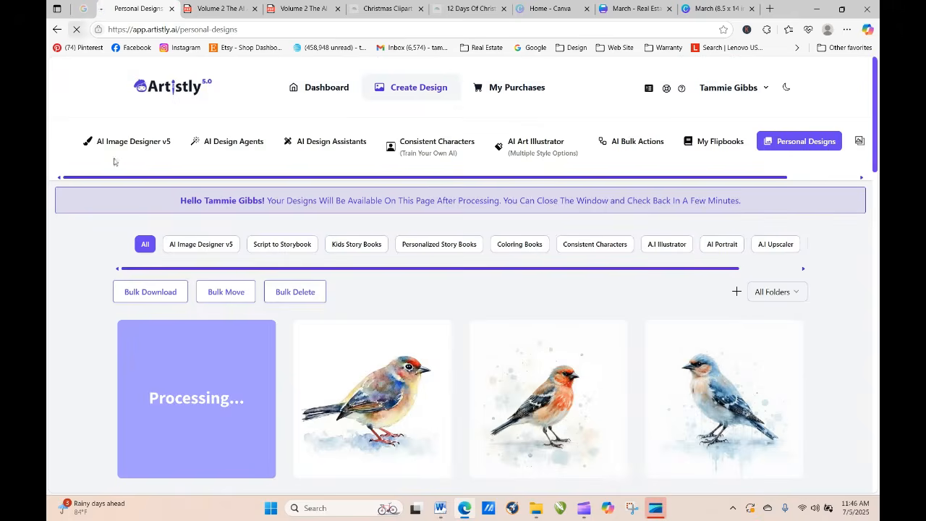
{"action": "left_click", "coordinate": [77, 30]}
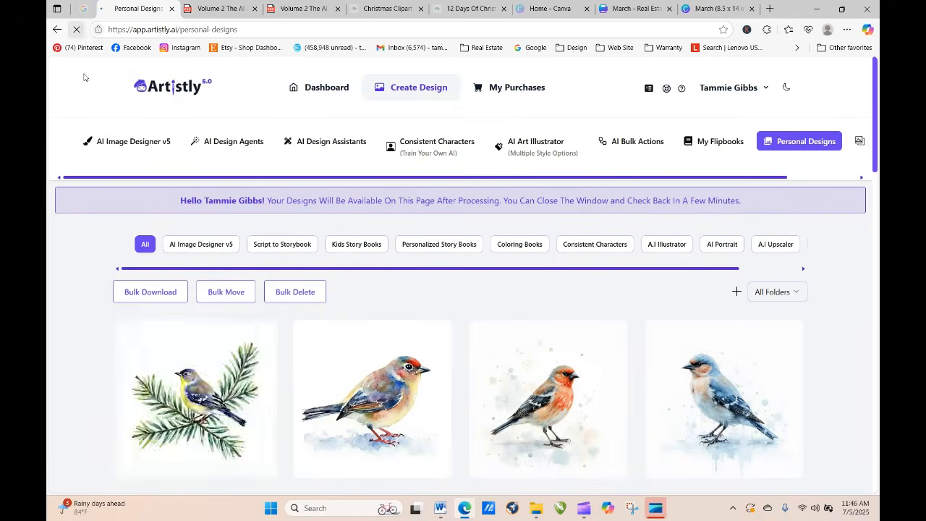
Step: Re-generate the evergreen limb finch design with the same prompt and a higher quantity to produce several images
{"action": "left_click", "coordinate": [173, 404]}
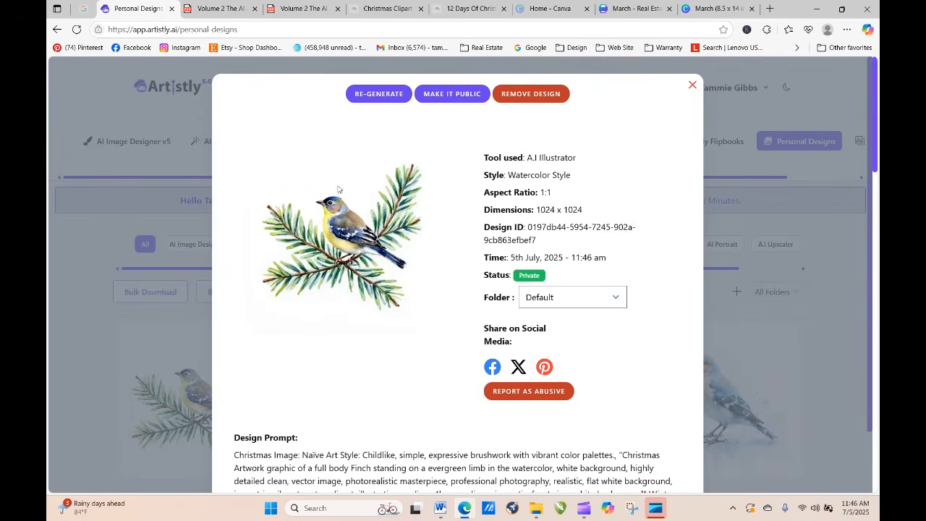
{"action": "left_click", "coordinate": [363, 98]}
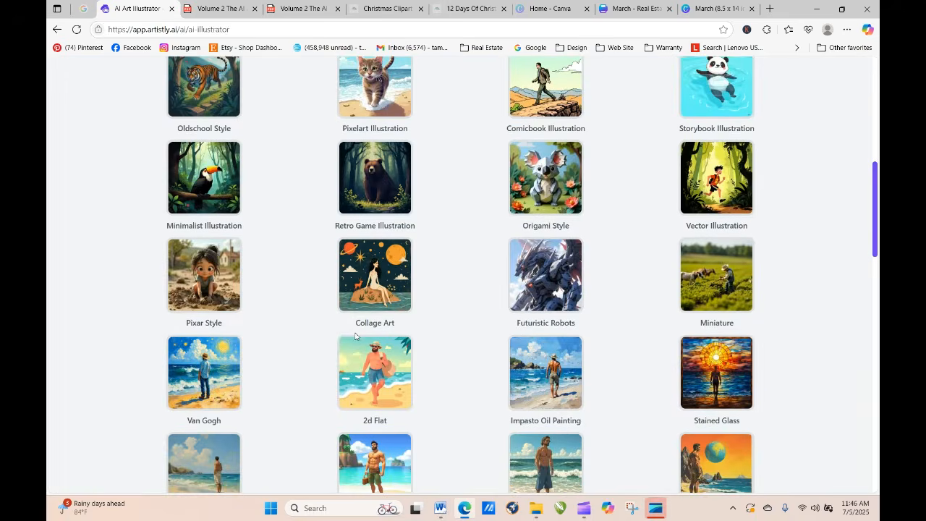
{"action": "scroll", "coordinate": [355, 337], "scroll_direction": "down", "scroll_amount": 15}
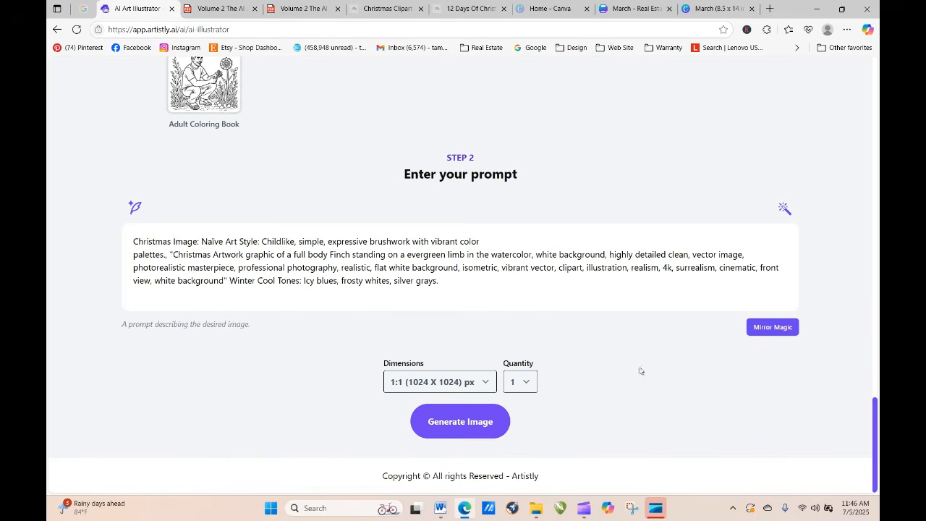
{"action": "left_click", "coordinate": [517, 390]}
{"action": "left_click", "coordinate": [520, 450]}
{"action": "left_click", "coordinate": [481, 435]}
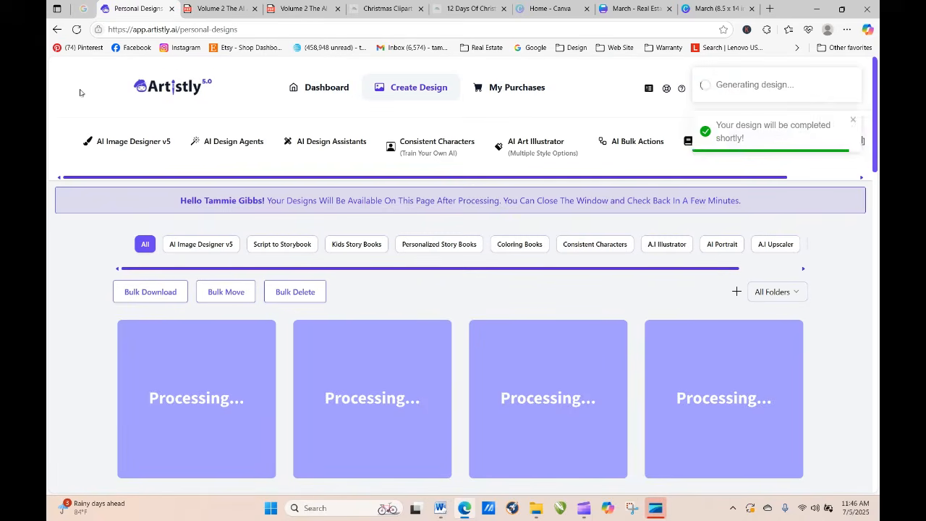
Step: Refresh the personal designs page until all four new evergreen limb finch images have loaded
{"action": "left_click", "coordinate": [76, 31]}
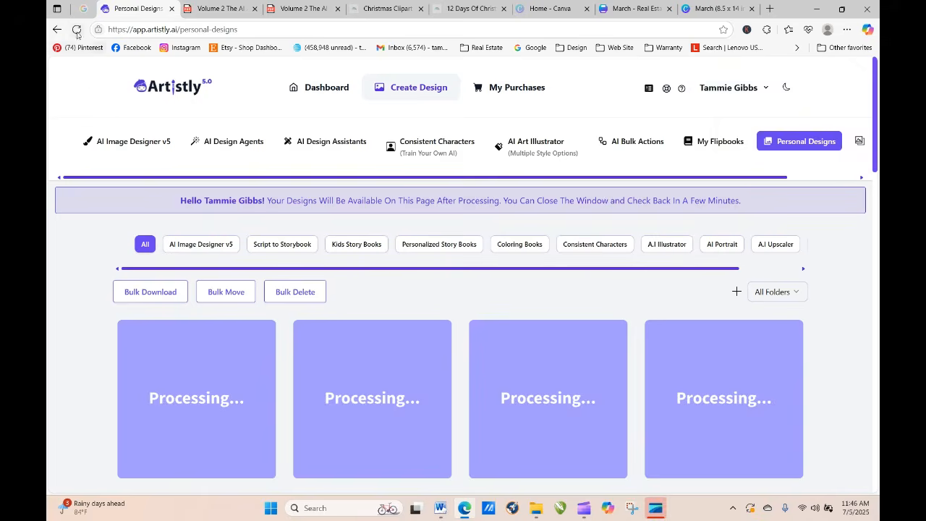
{"action": "left_click", "coordinate": [78, 34]}
{"action": "left_click", "coordinate": [78, 32]}
{"action": "left_click", "coordinate": [77, 33]}
{"action": "left_click", "coordinate": [77, 32]}
{"action": "left_click", "coordinate": [78, 32]}
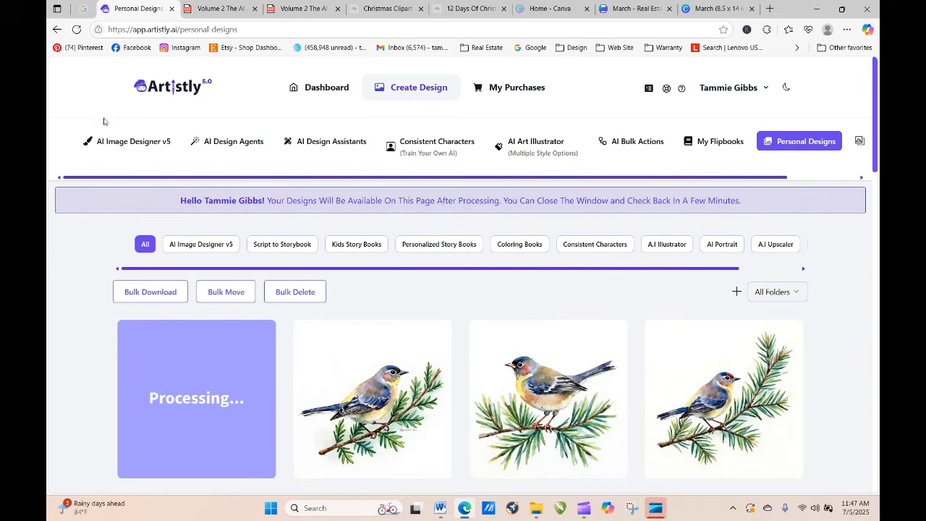
{"action": "left_click", "coordinate": [76, 29]}
{"action": "left_click", "coordinate": [78, 29]}
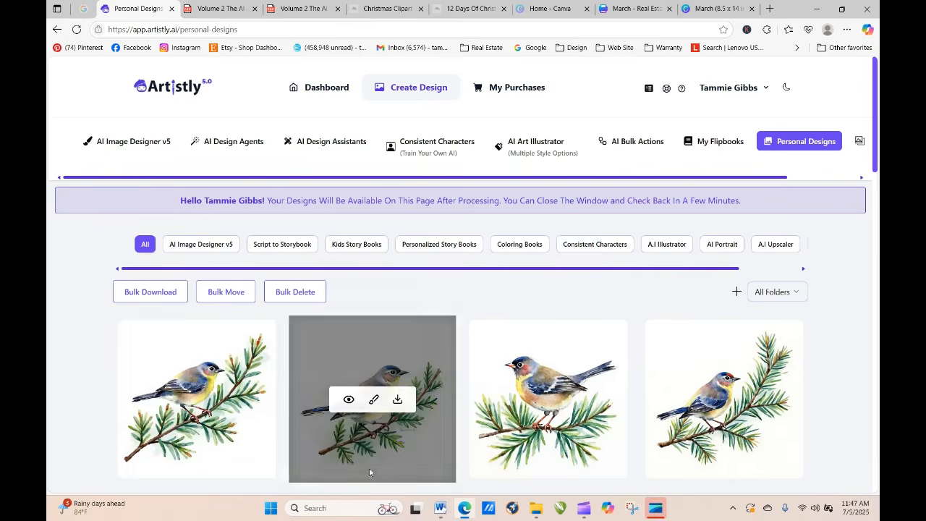
Step: Review the enlarged image and details of the second evergreen limb finch design, and close them
{"action": "left_click", "coordinate": [348, 398]}
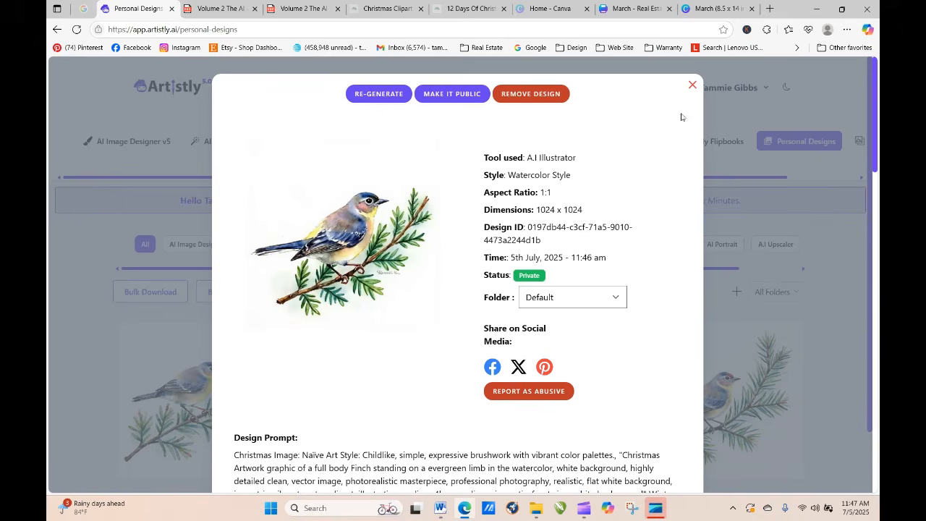
{"action": "left_click", "coordinate": [693, 84]}
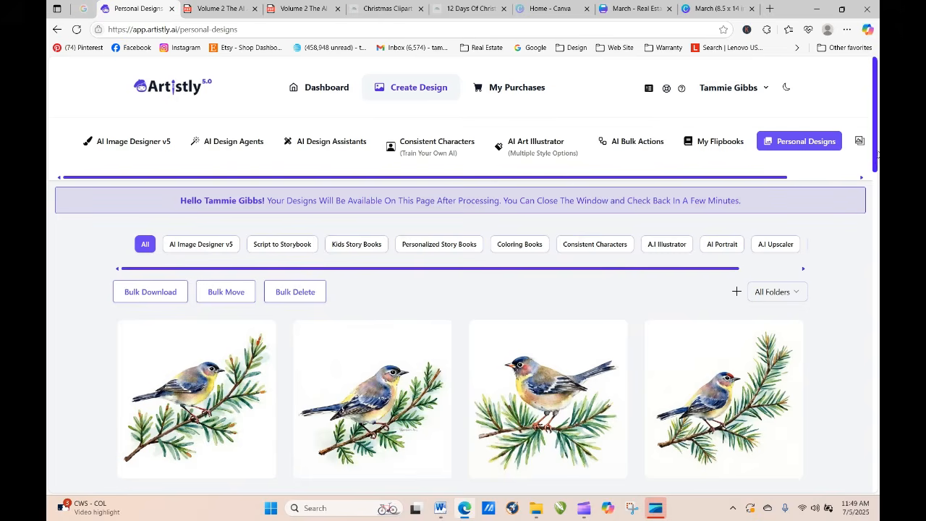
{"action": "left_click_drag", "start_coordinate": [877, 99], "coordinate": [880, 161]}
{"action": "scroll", "coordinate": [834, 297], "scroll_direction": "up", "scroll_amount": 5}
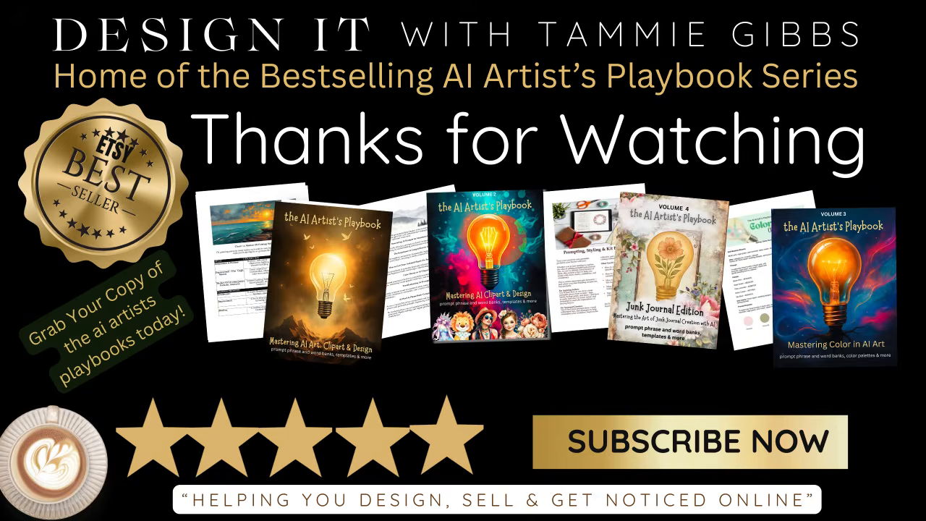